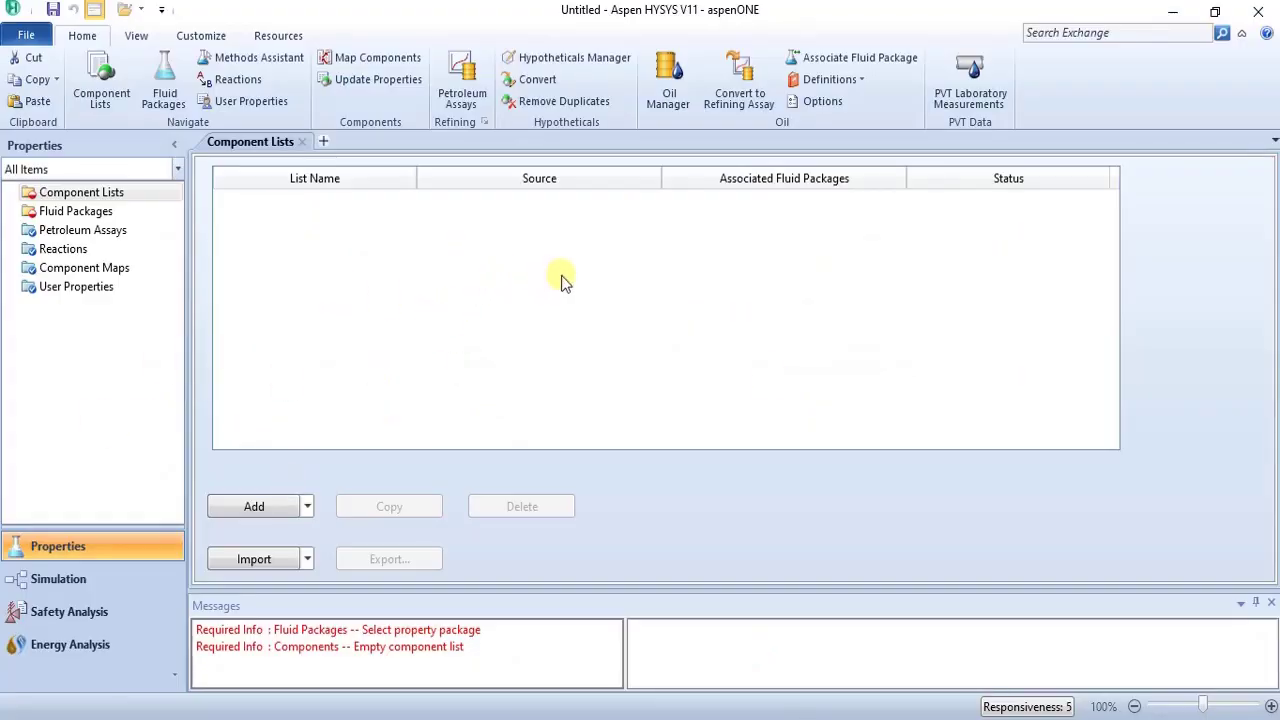
# Create a component list from the HYSYS databank and add Propane to it
pyautogui.click(250, 507)
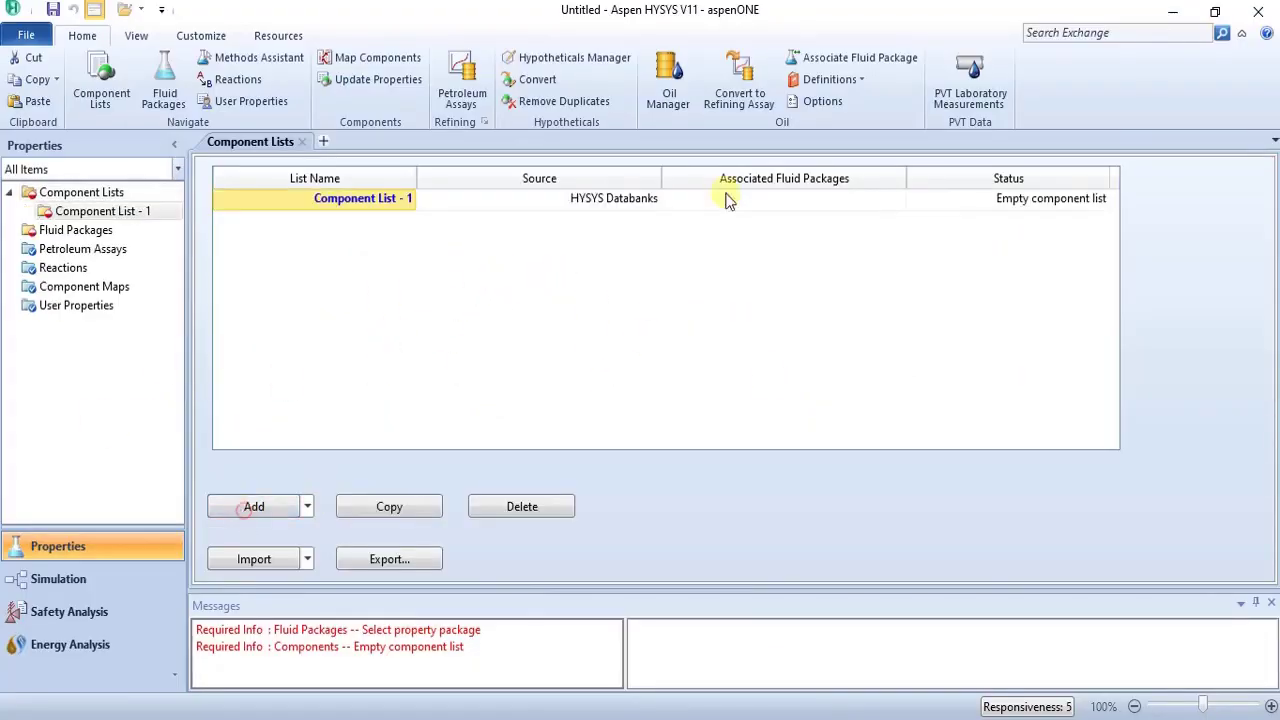
pyautogui.click(856, 371)
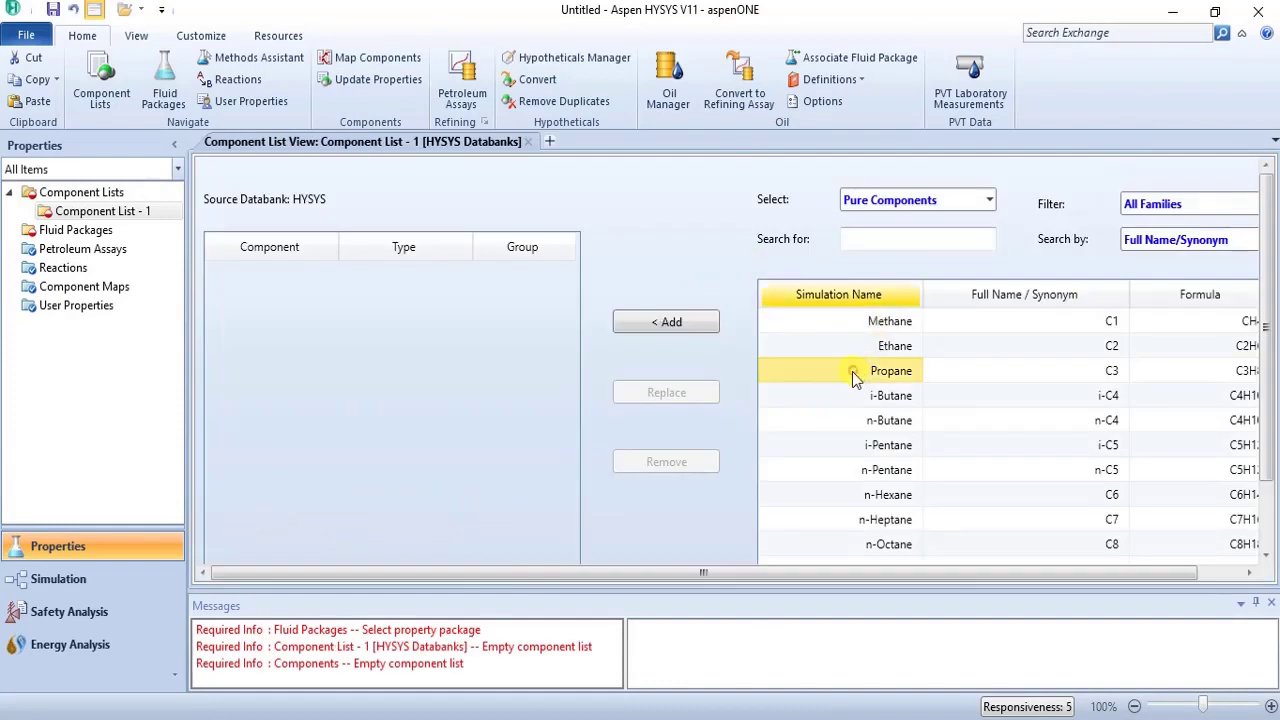
pyautogui.click(676, 323)
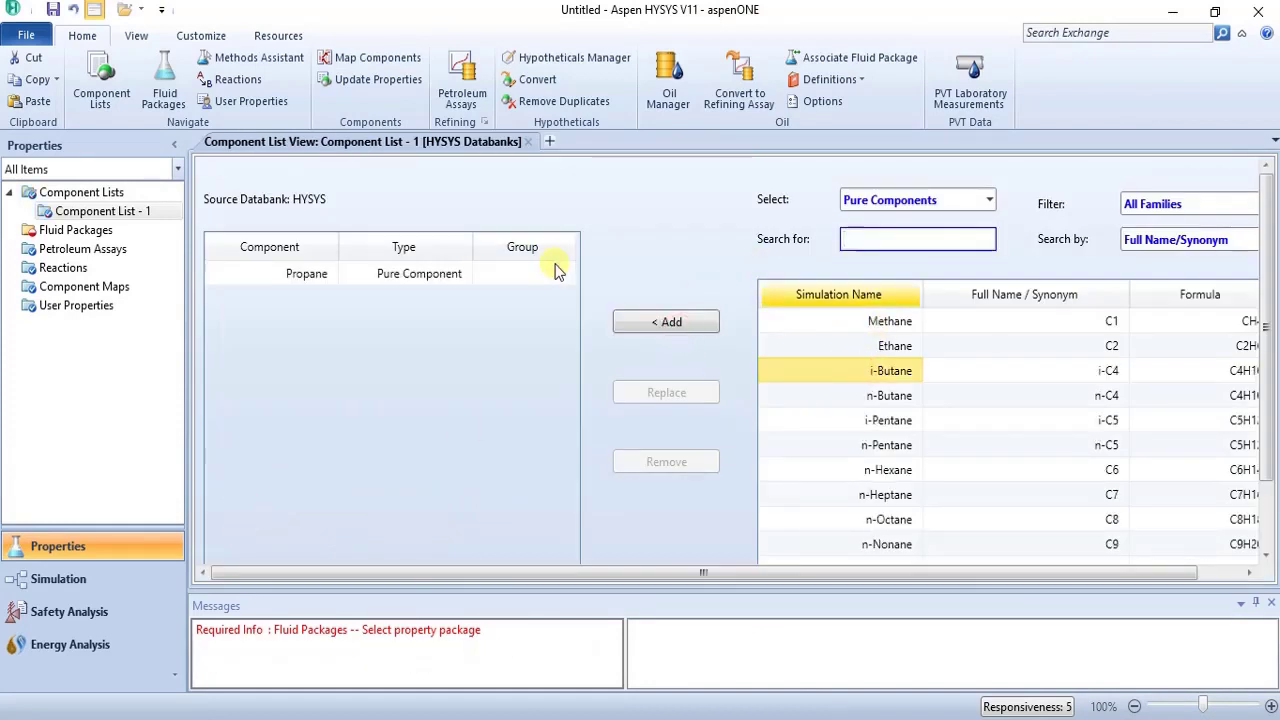
# Create a fluid package for the component list using the Peng-Robinson property package
pyautogui.click(70, 224)
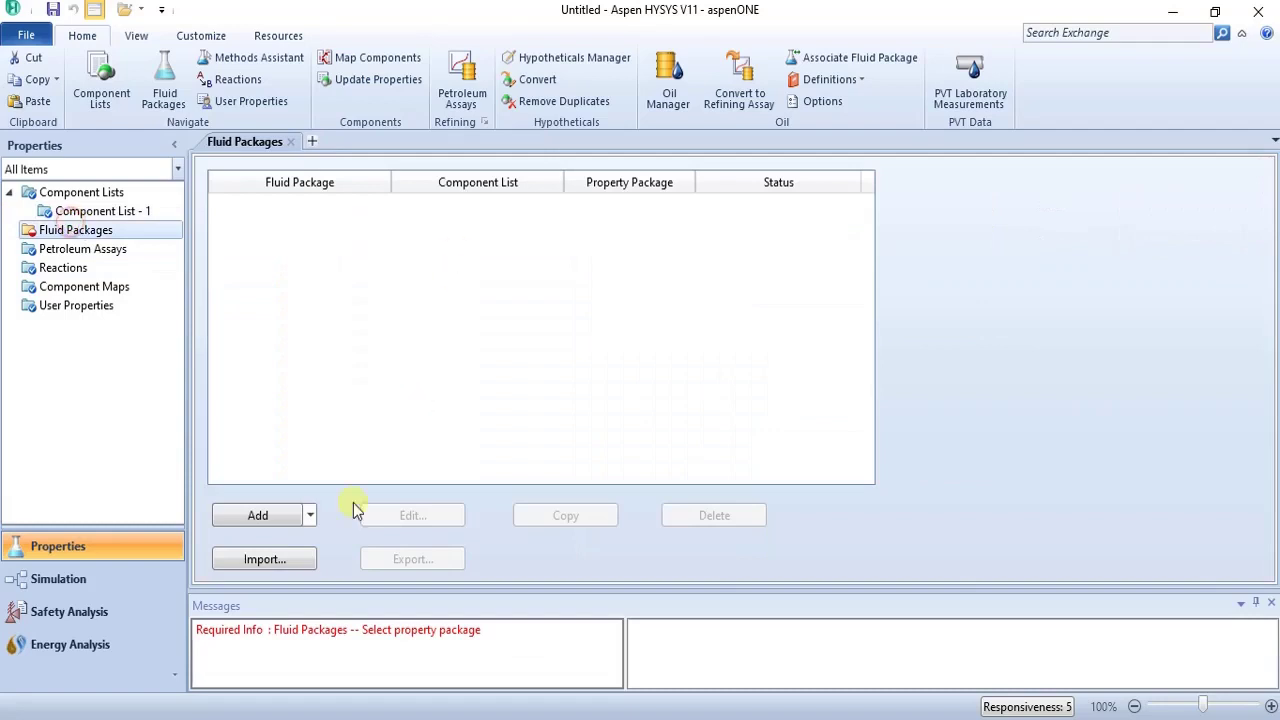
pyautogui.click(277, 518)
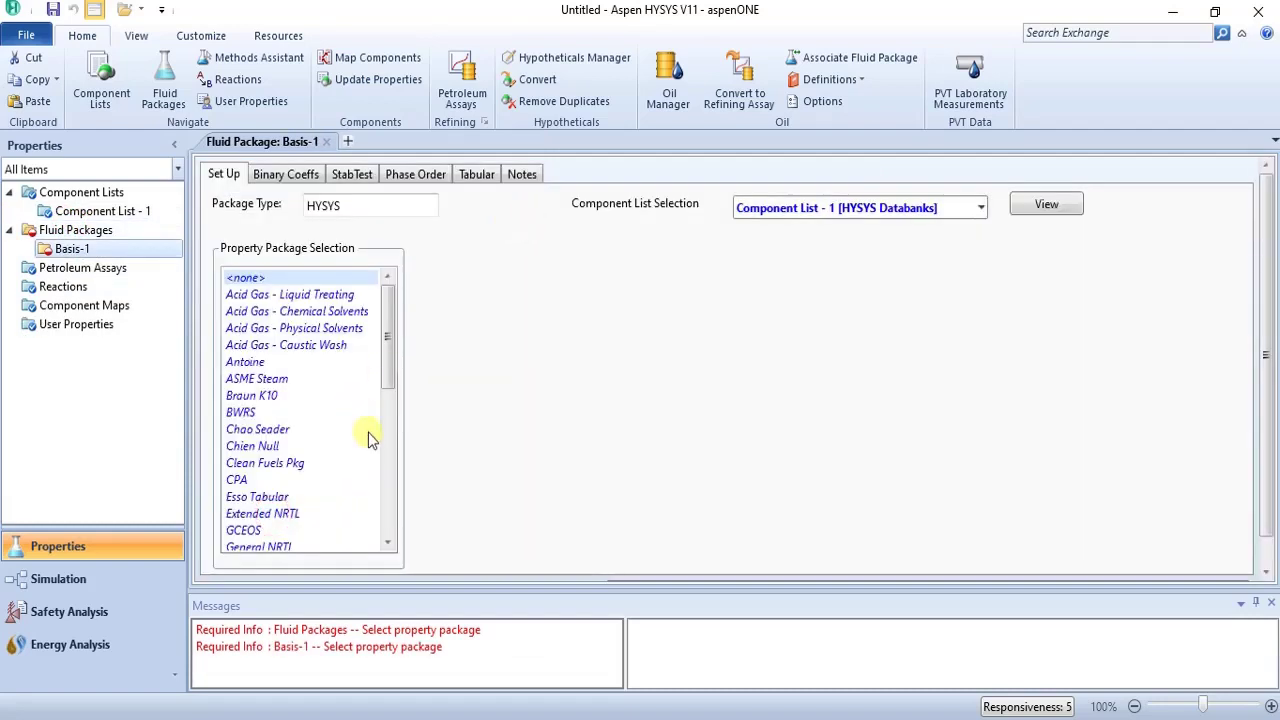
pyautogui.scroll(-5, 381, 486)
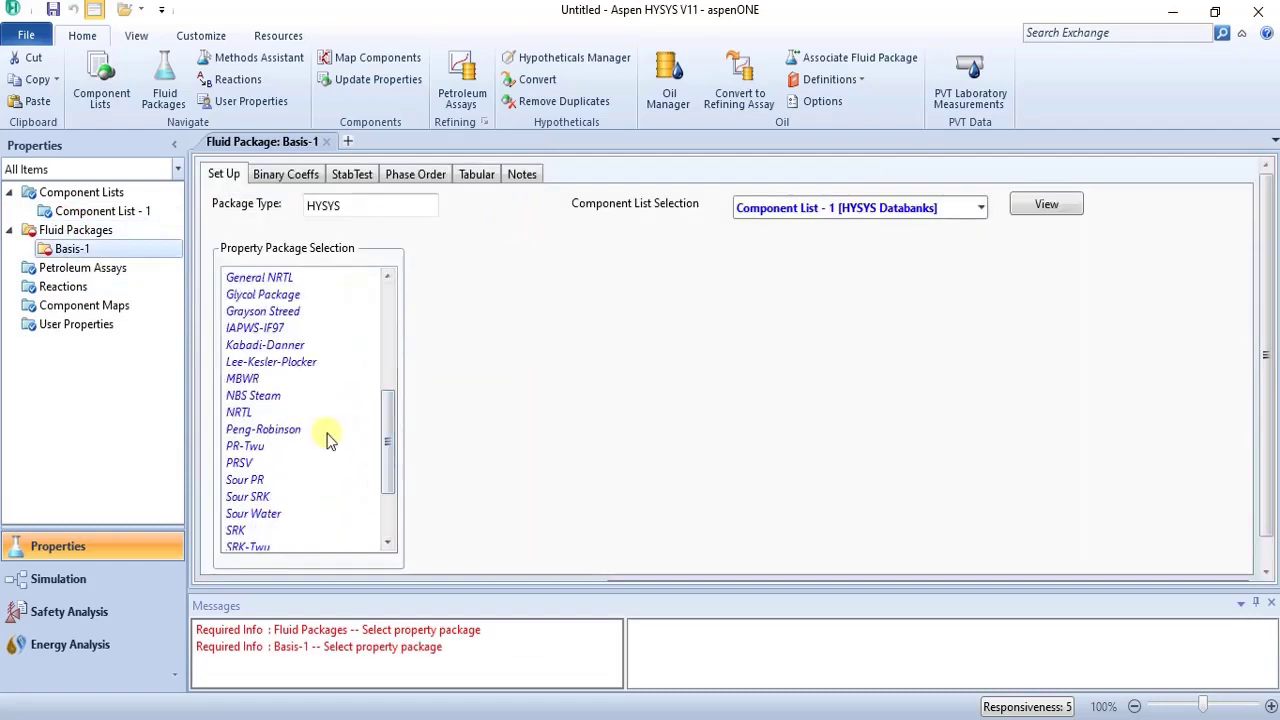
pyautogui.click(297, 429)
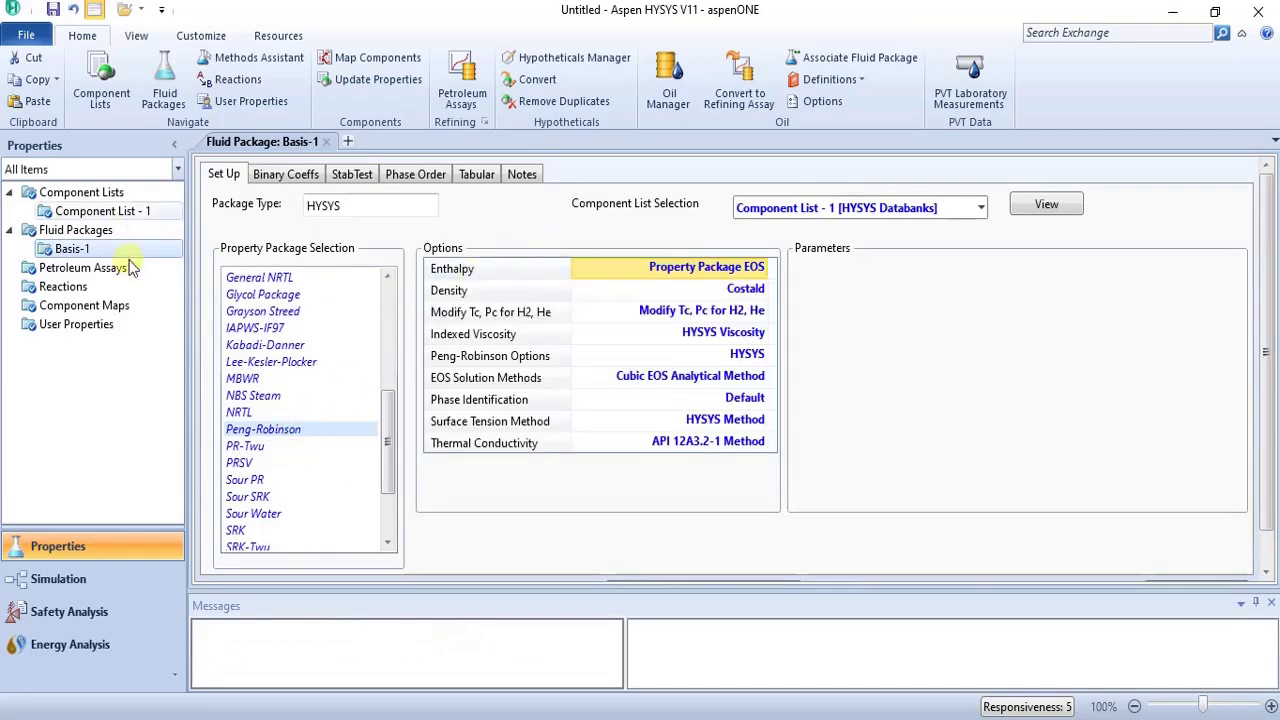
# Enter the simulation environment and place a heater in the upper flowsheet area and a cooler diagonally below it
pyautogui.click(55, 579)
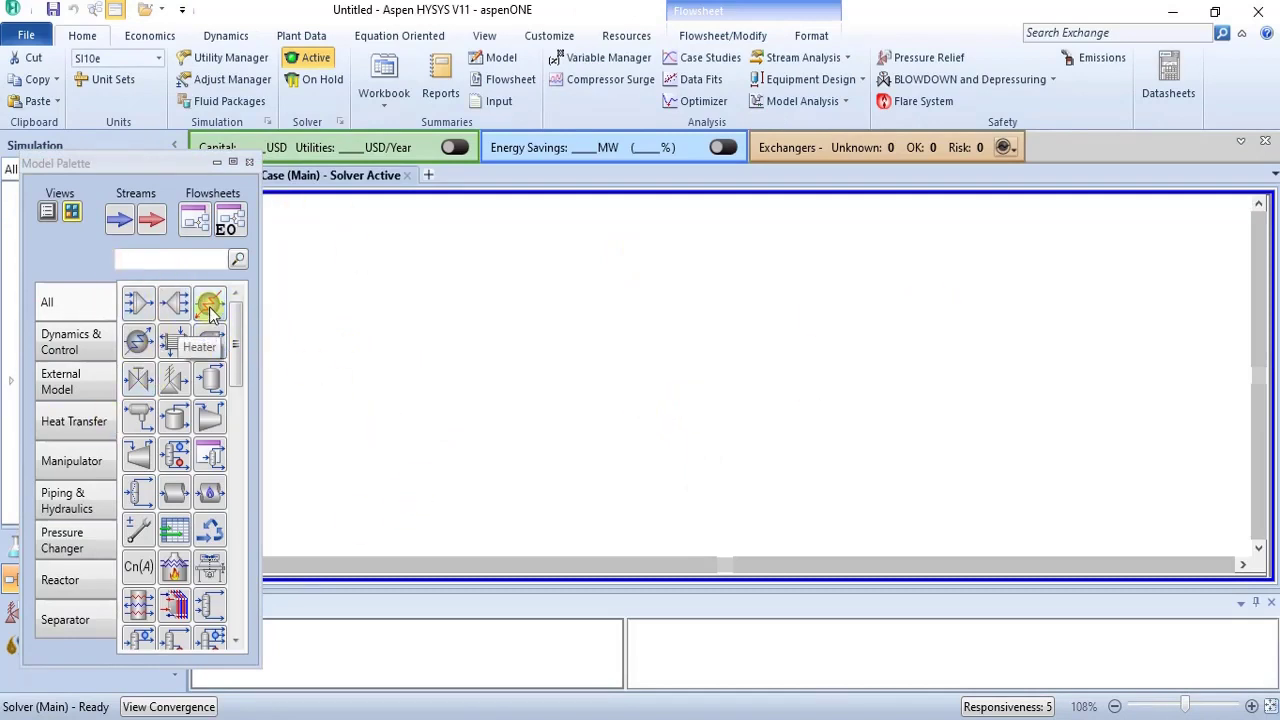
pyautogui.moveTo(209, 312); pyautogui.dragTo(485, 305)
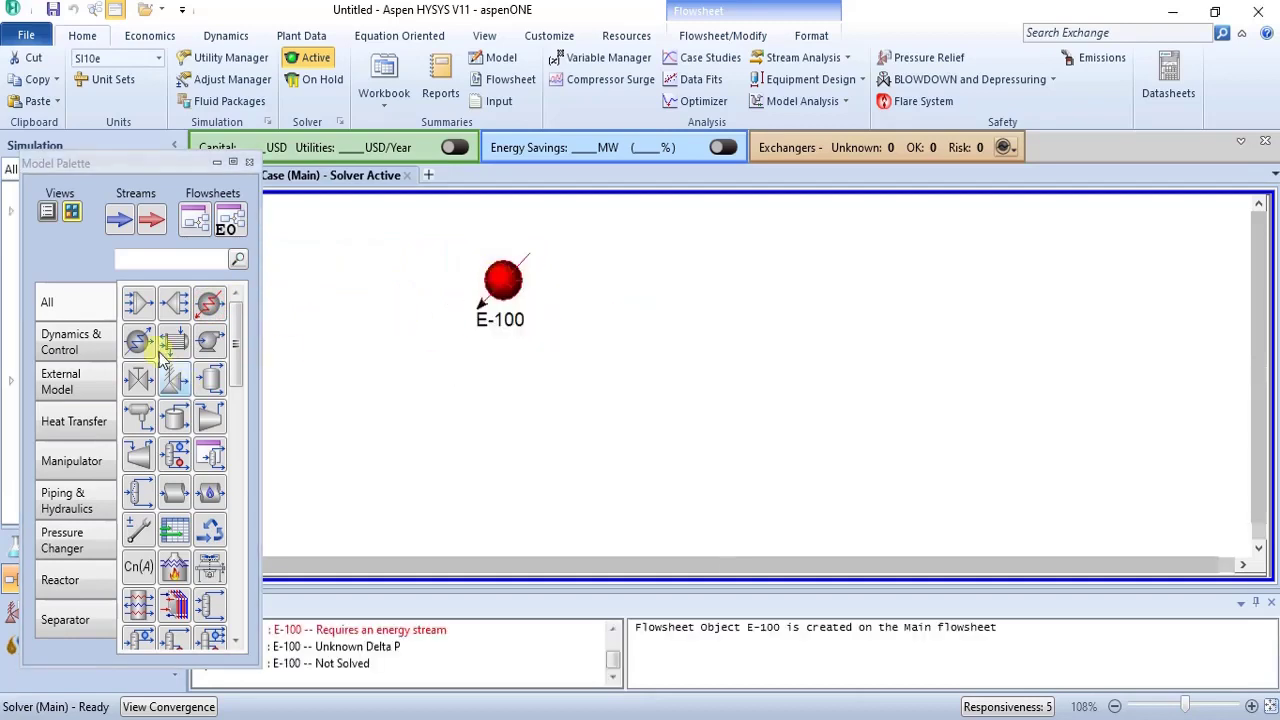
pyautogui.moveTo(140, 345); pyautogui.dragTo(671, 446)
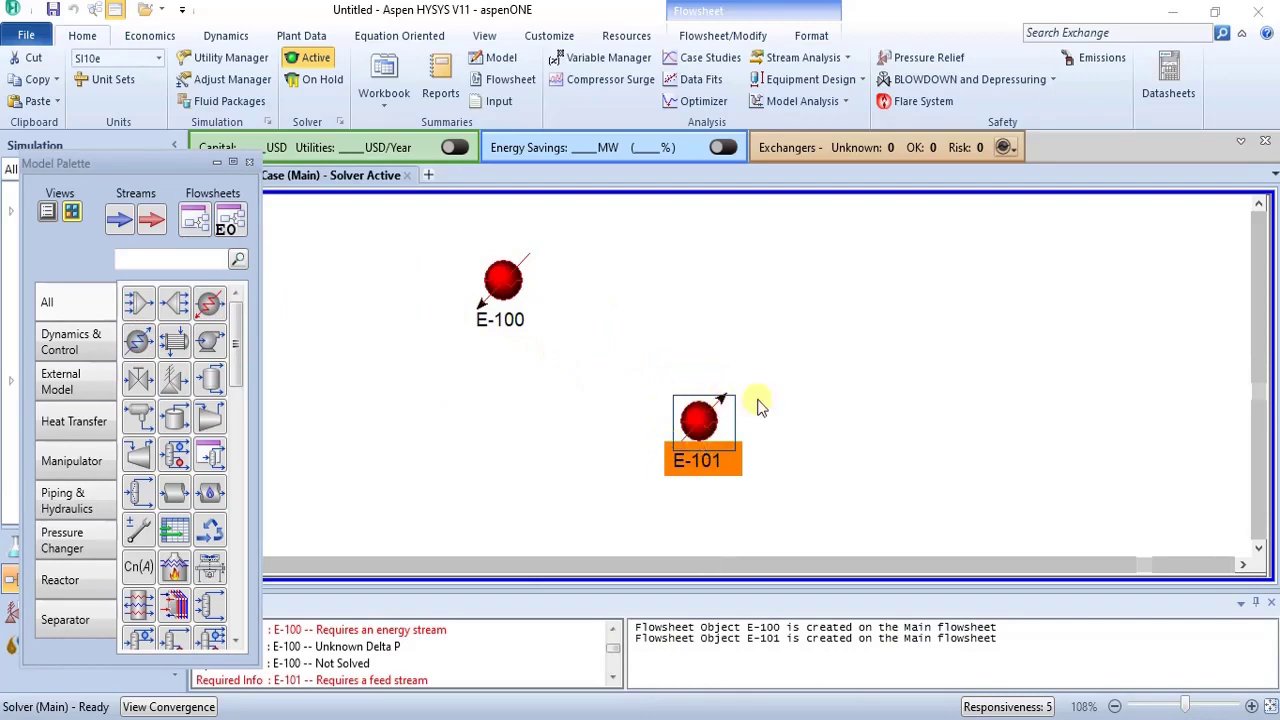
pyautogui.click(822, 396)
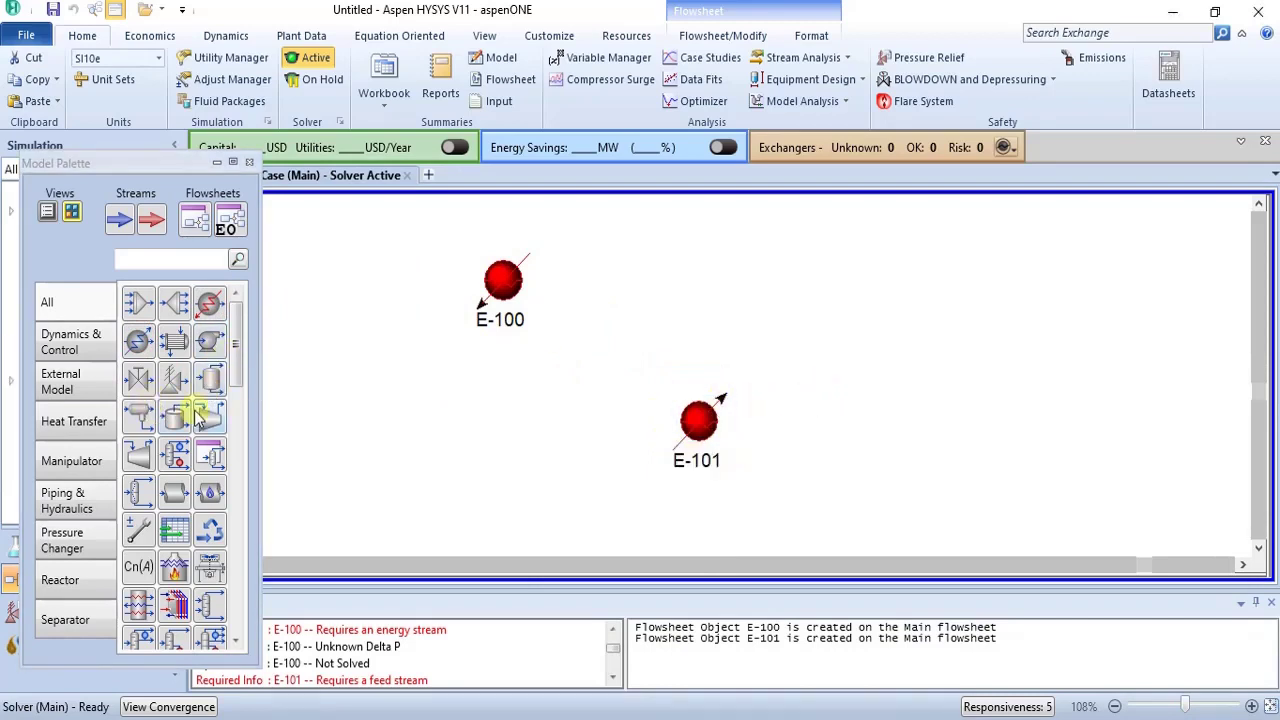
# Place a compressor above the cooler and a valve below the heater on the flowsheet
pyautogui.moveTo(205, 414); pyautogui.dragTo(674, 294)
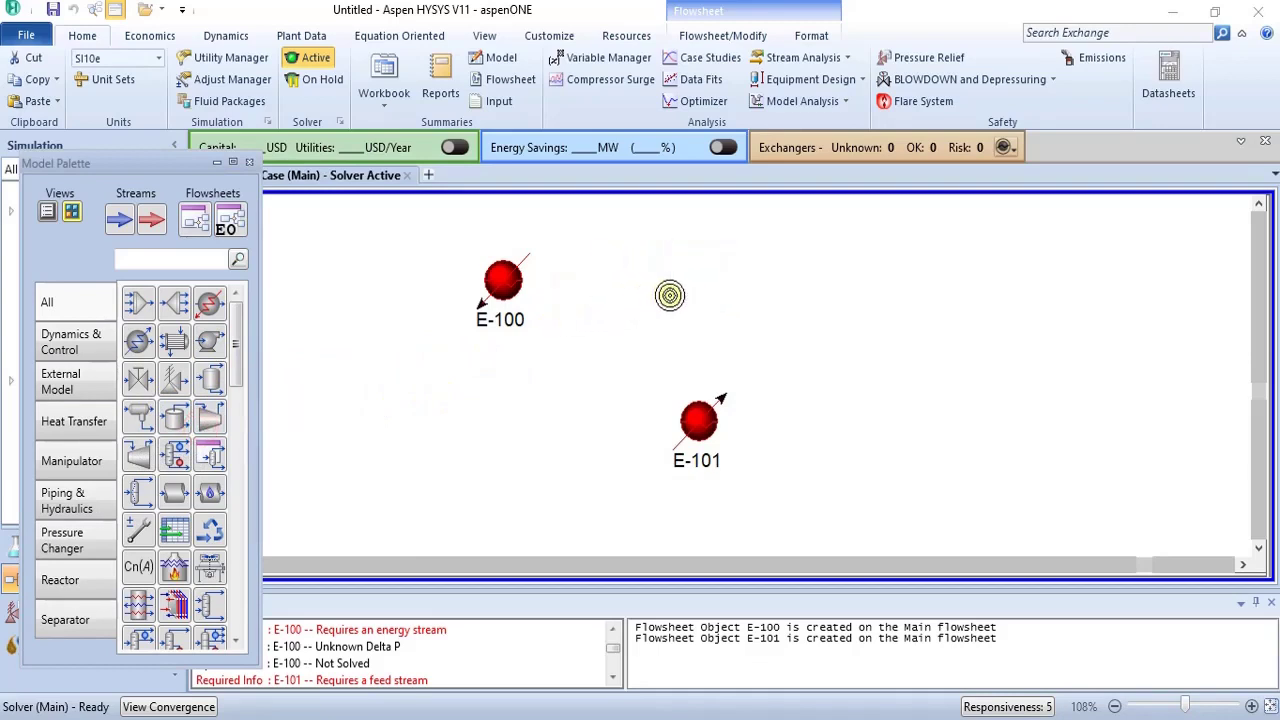
pyautogui.click(804, 286)
pyautogui.moveTo(134, 380); pyautogui.dragTo(467, 448)
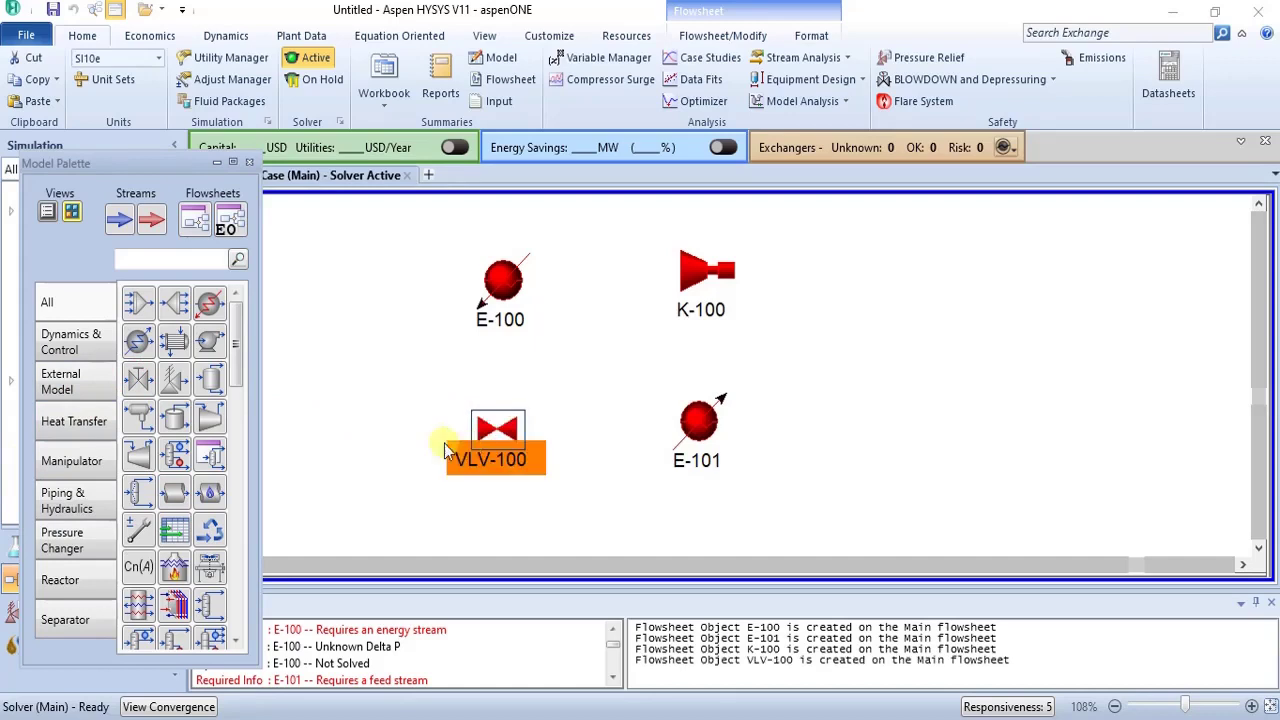
pyautogui.click(914, 433)
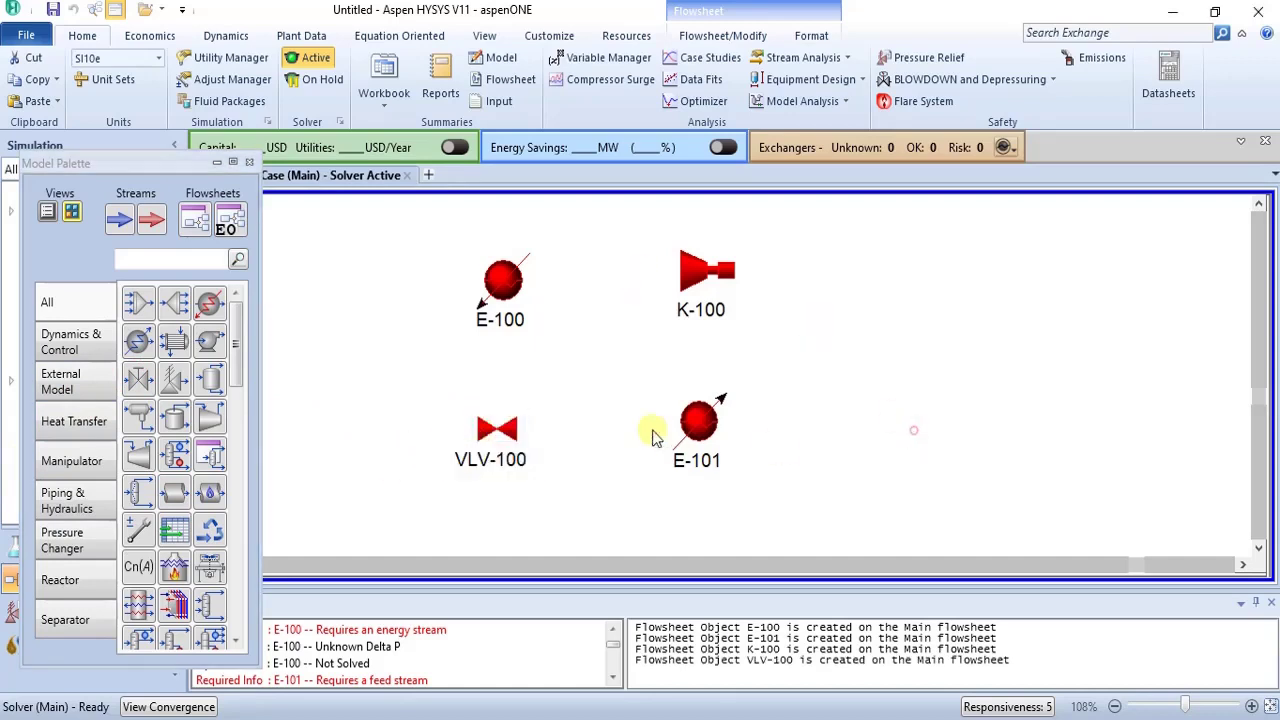
# Nudge heater E-100 slightly up and cooler E-101 slightly down to tidy the flowsheet layout
pyautogui.click(505, 279)
pyautogui.moveTo(507, 279); pyautogui.dragTo(506, 282)
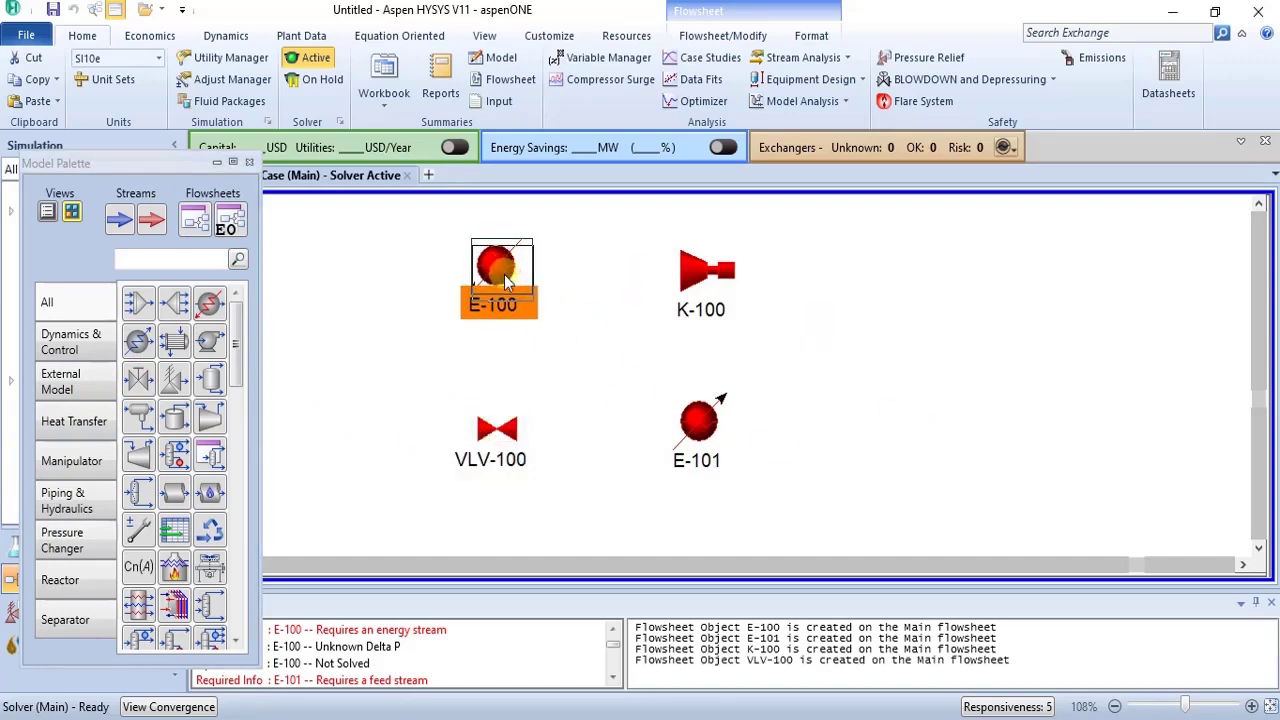
pyautogui.moveTo(721, 425); pyautogui.dragTo(732, 442)
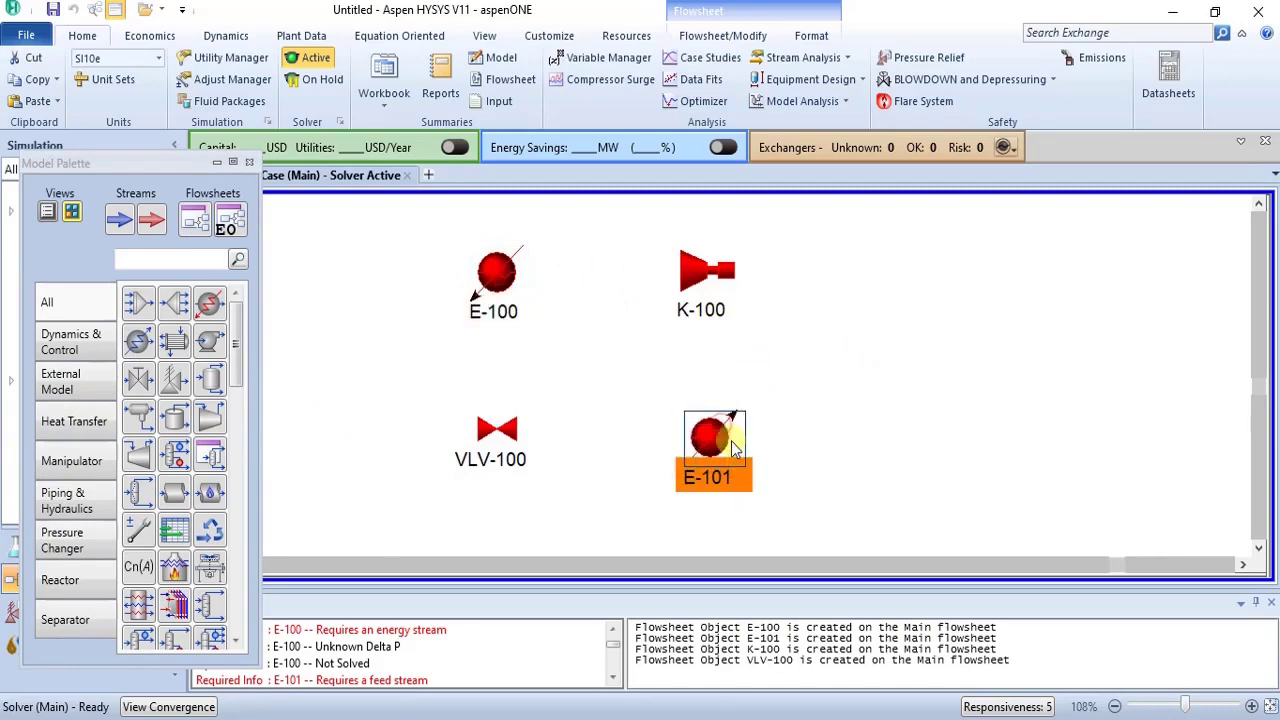
pyautogui.click(853, 401)
pyautogui.click(505, 446)
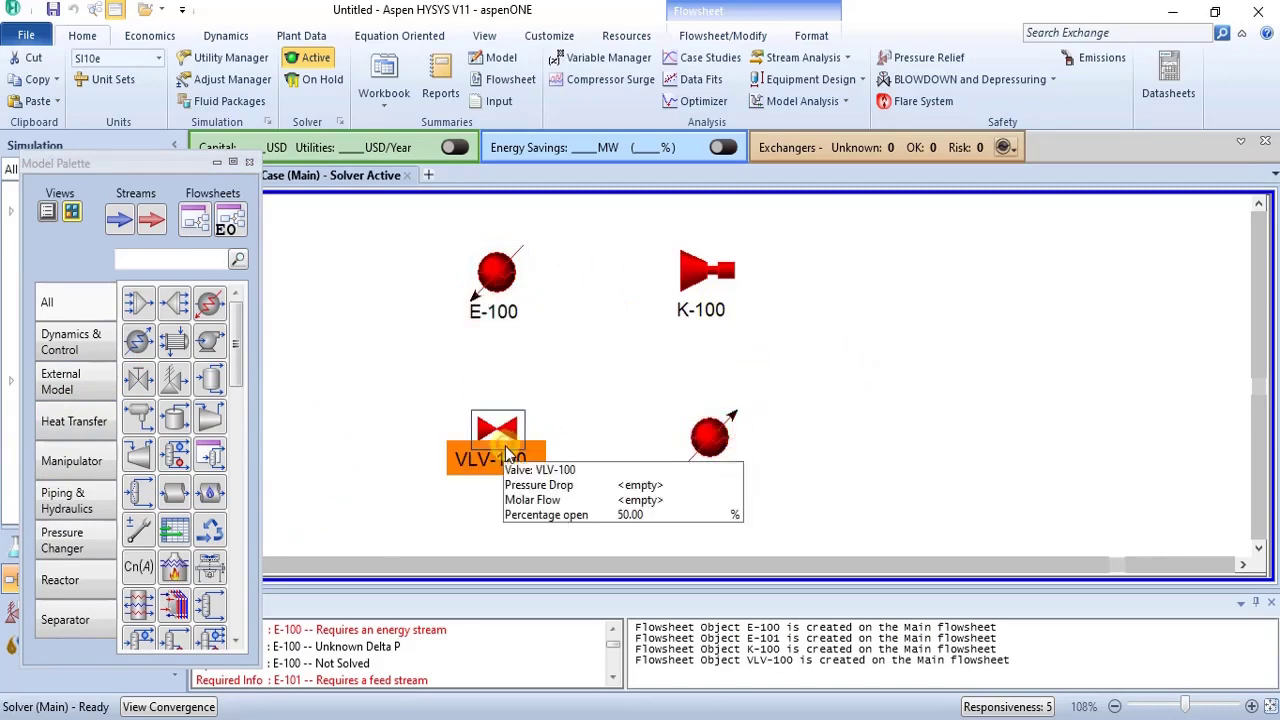
pyautogui.click(654, 356)
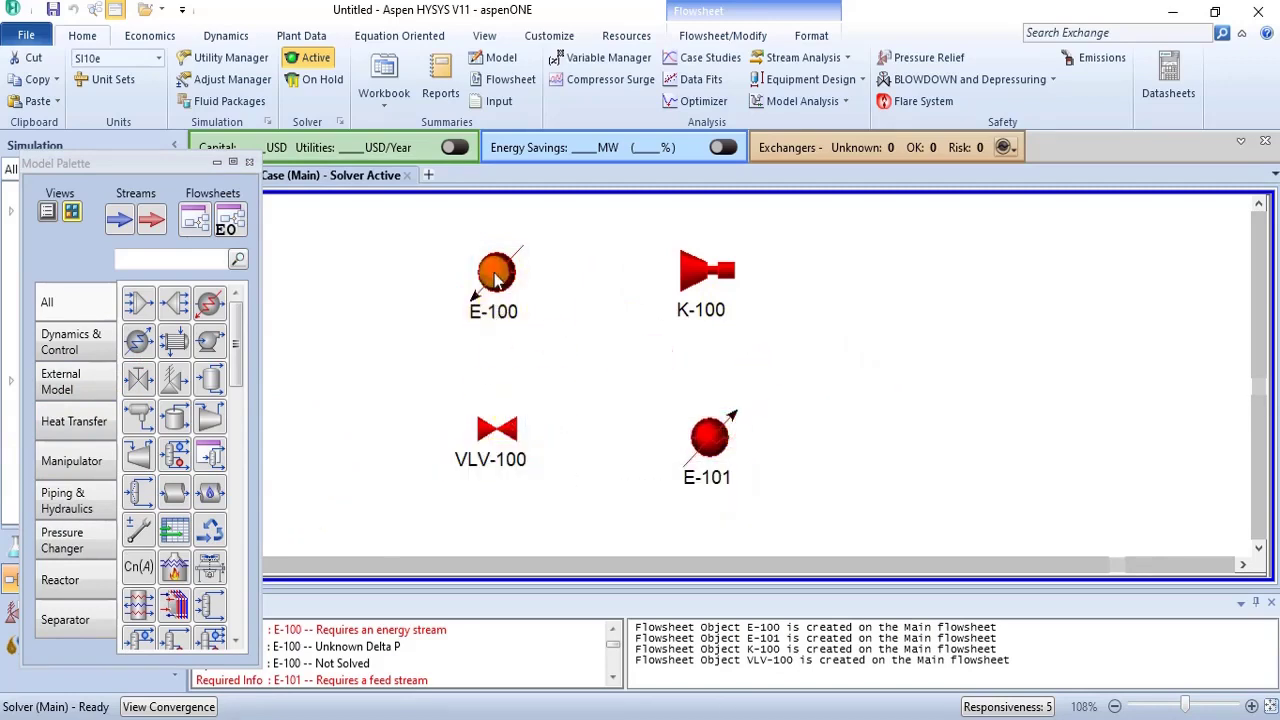
# Define the connections of heater E-100 with inlet 1, energy stream 2 and outlet q1
pyautogui.doubleClick(497, 282)
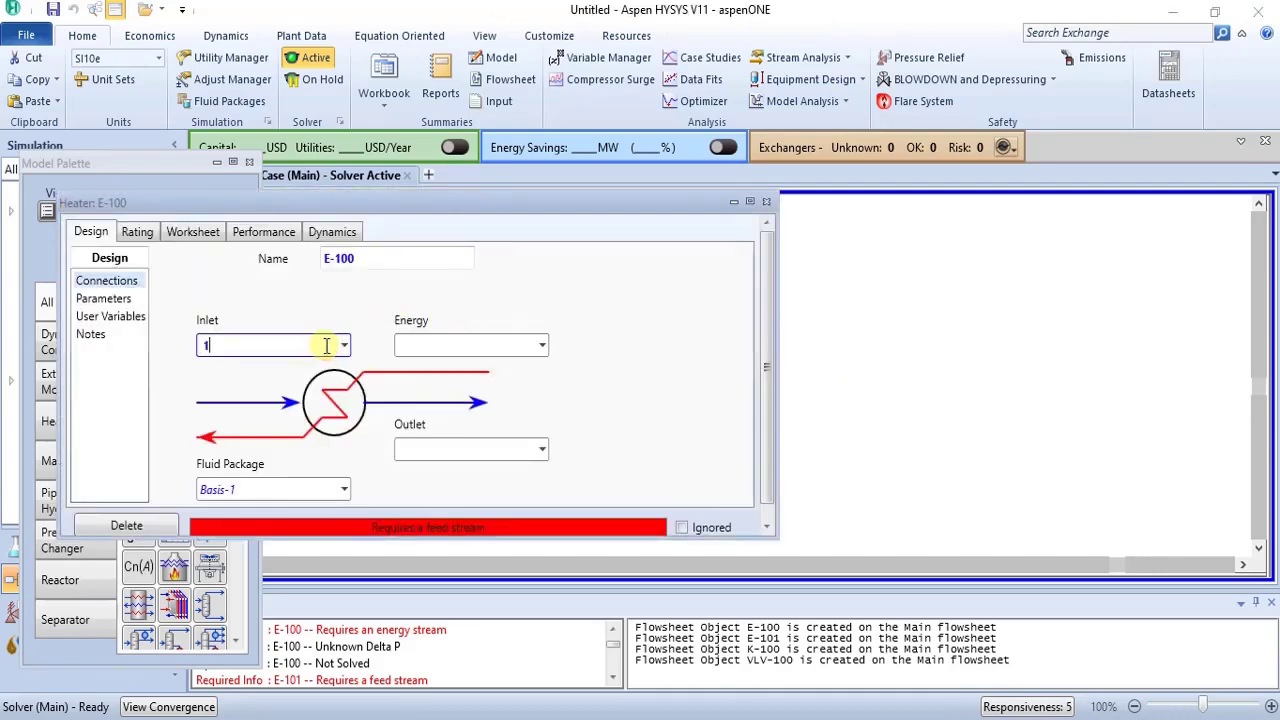
pyautogui.press('Return')
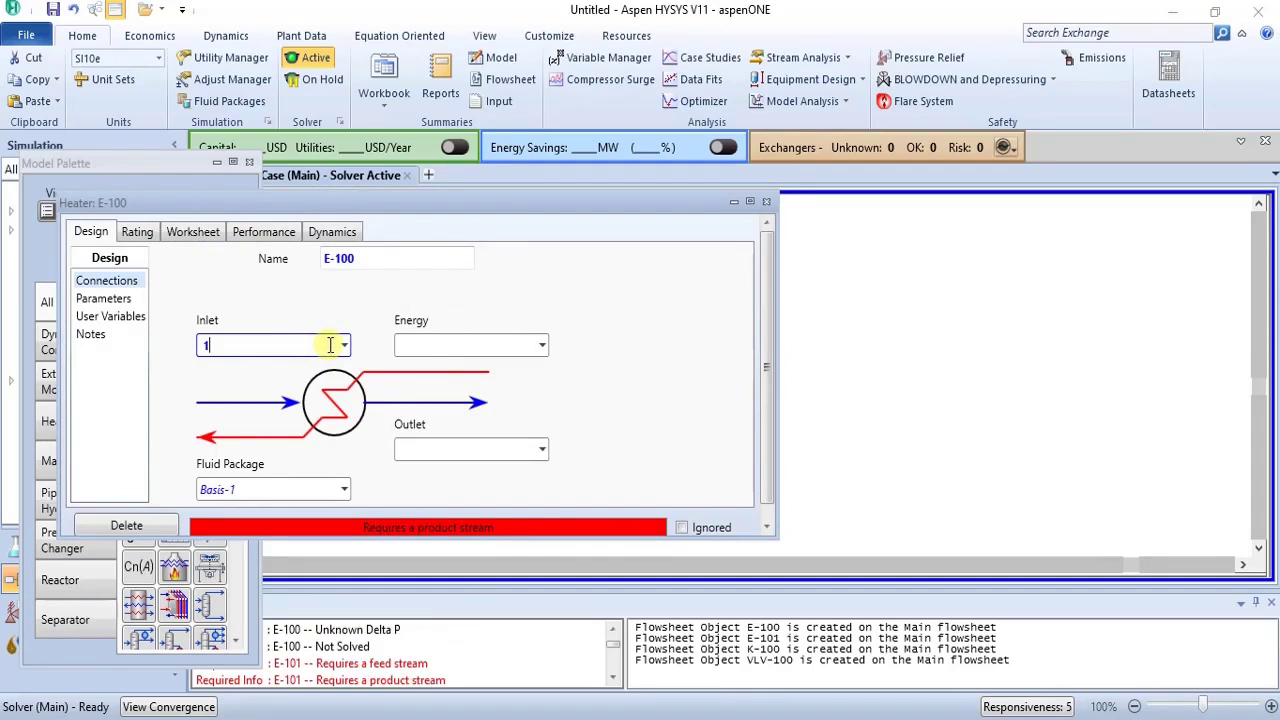
pyautogui.click(451, 348)
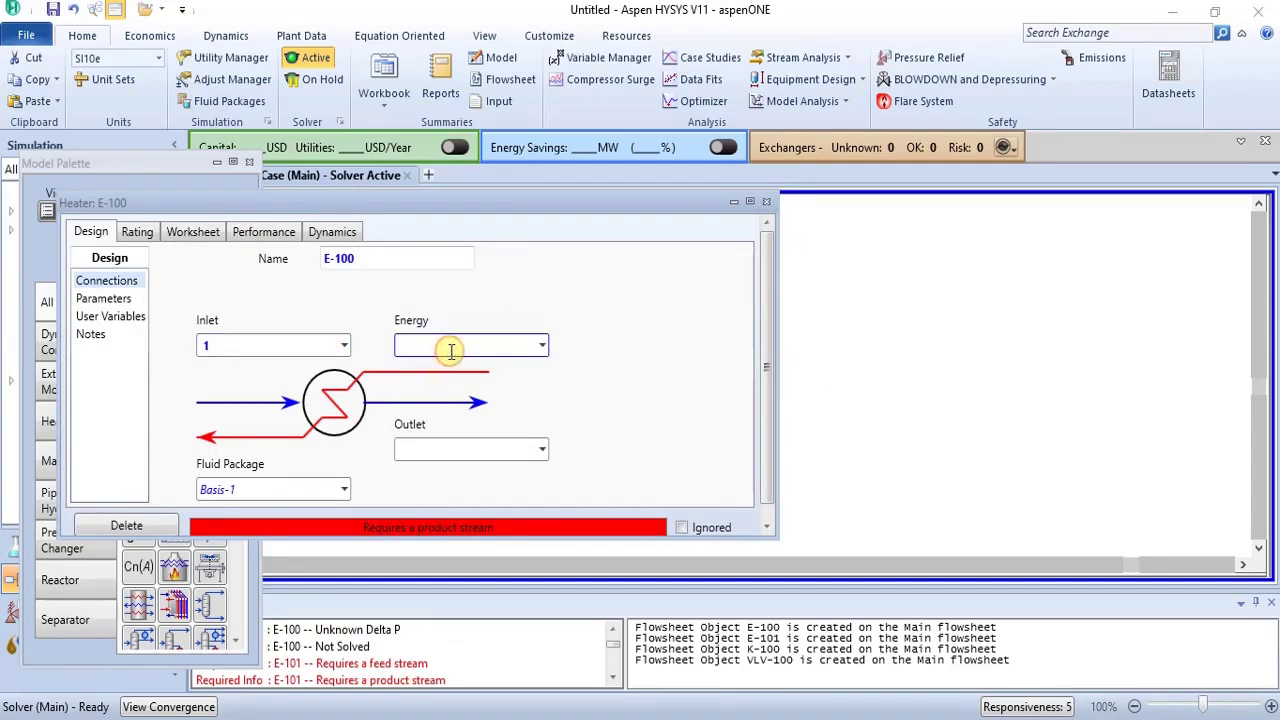
pyautogui.press('Return')
pyautogui.click(479, 452)
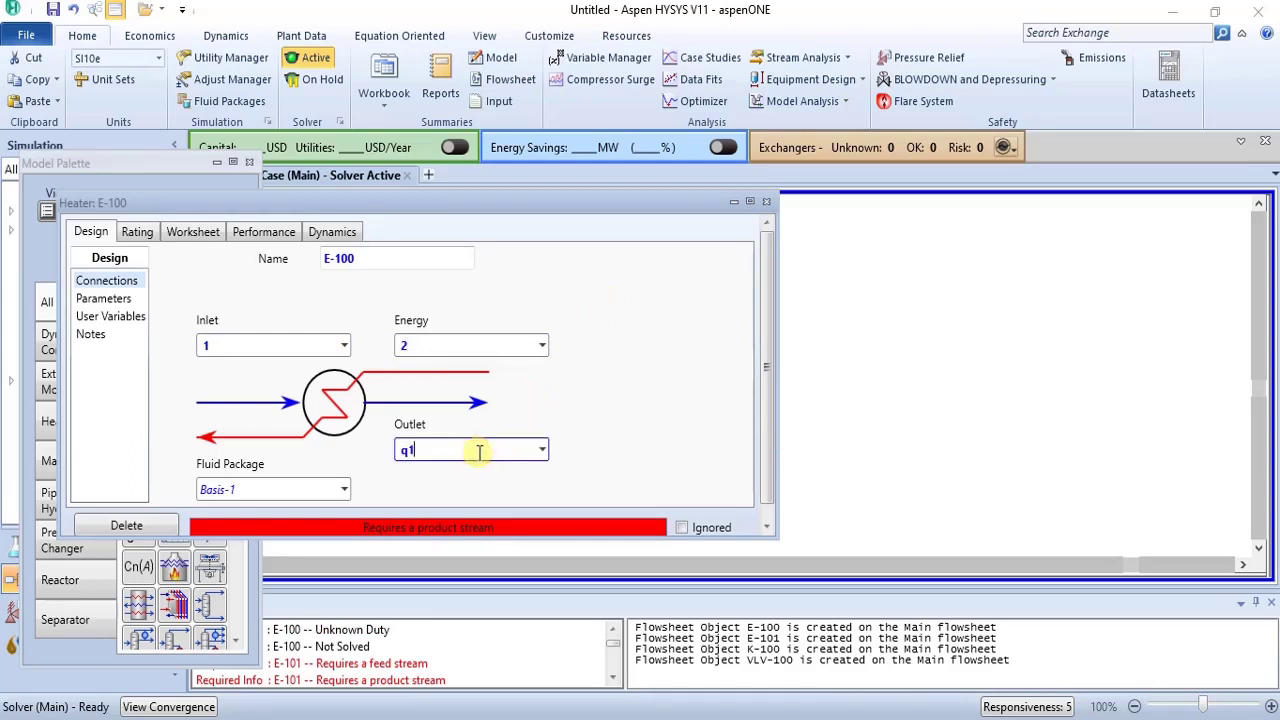
pyautogui.press('Return')
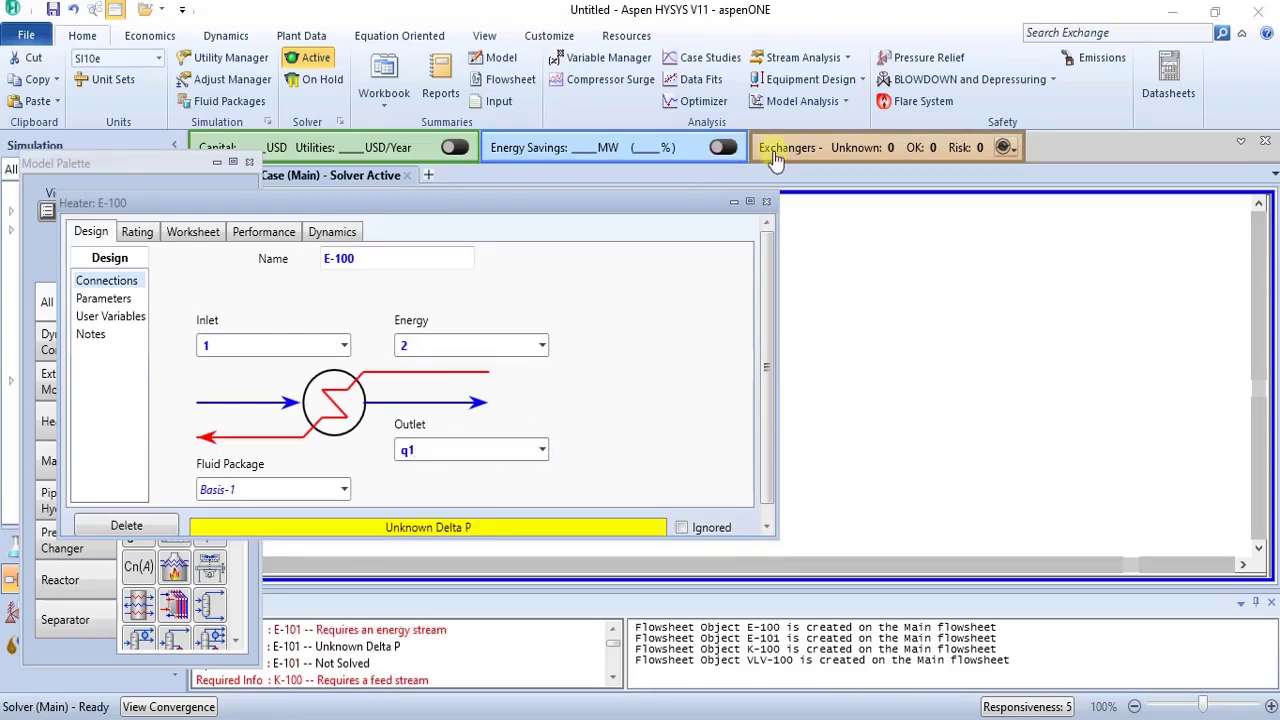
pyautogui.click(767, 205)
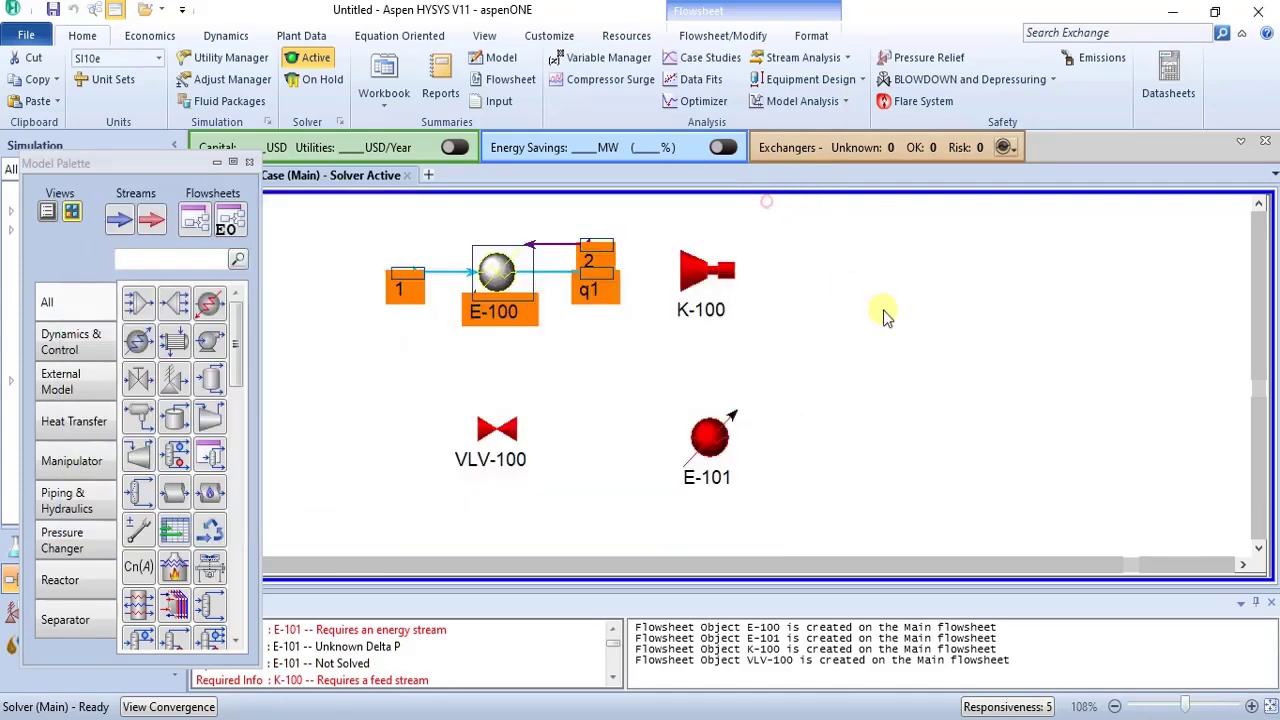
# Define the connections of compressor K-100 with energy stream q2 and outlet 3, leaving the inlet empty
pyautogui.doubleClick(722, 285)
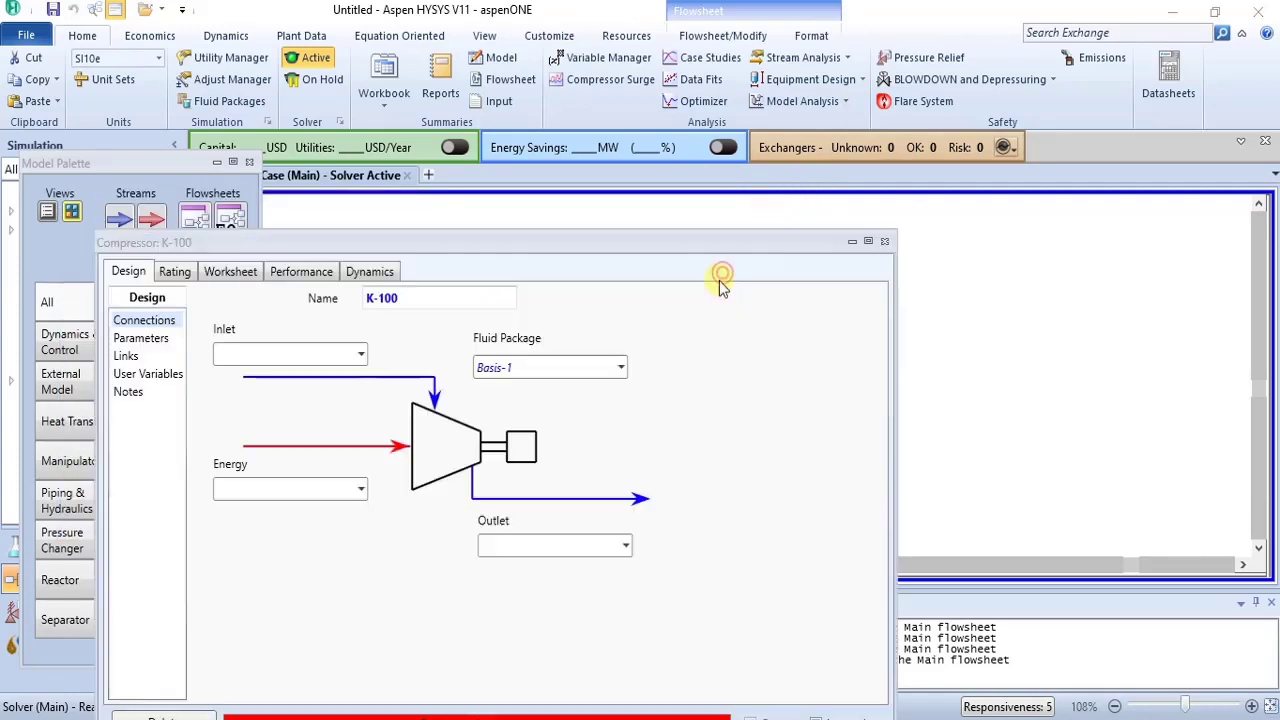
pyautogui.click(352, 490)
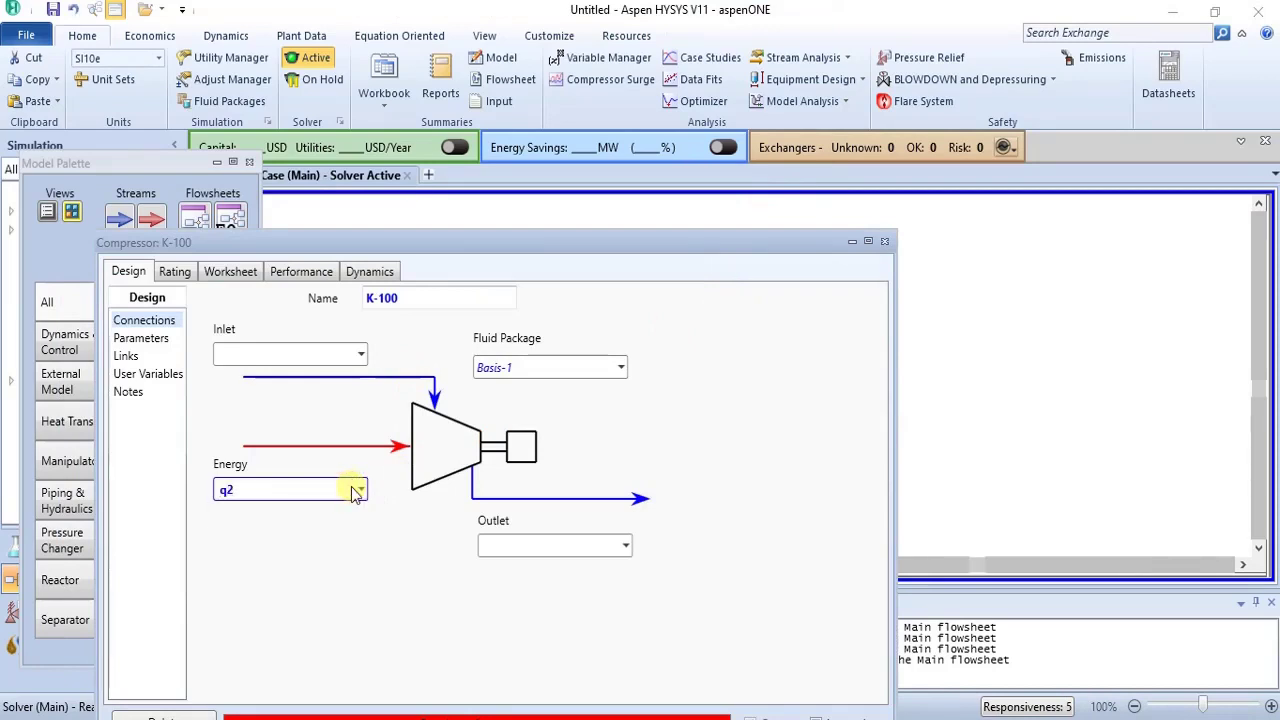
pyautogui.press('Return')
pyautogui.click(533, 545)
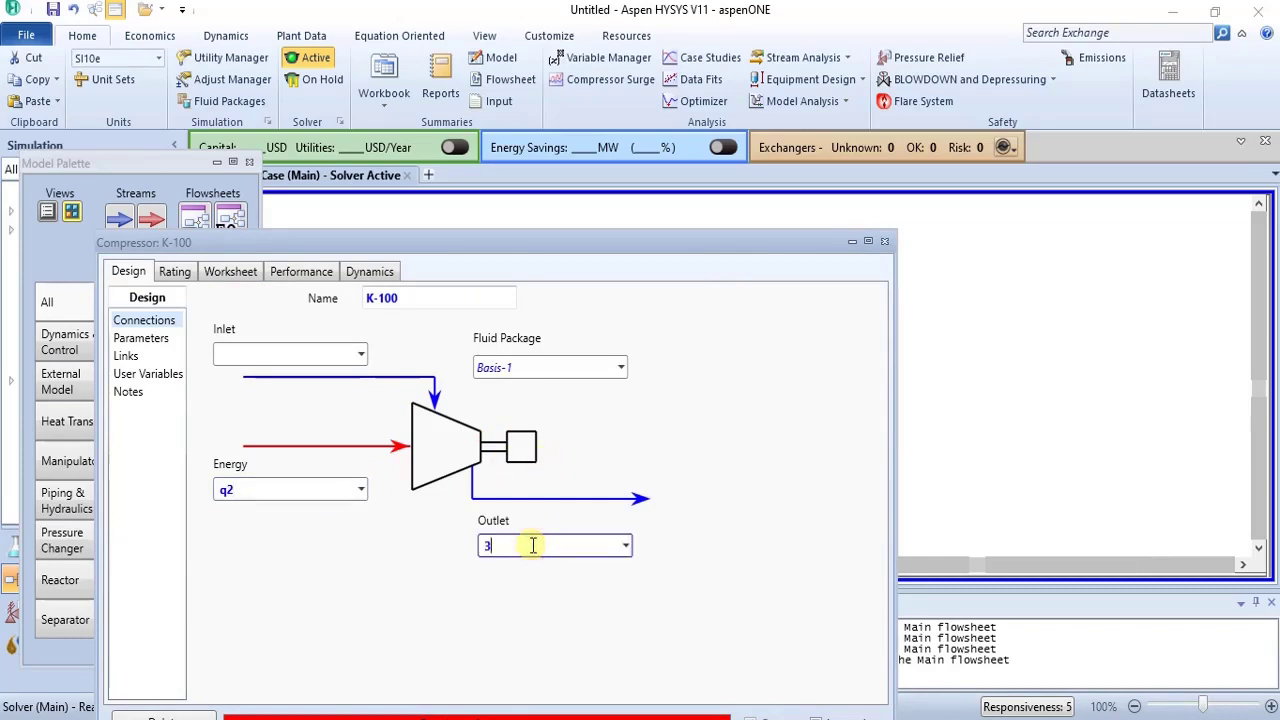
pyautogui.press('Return')
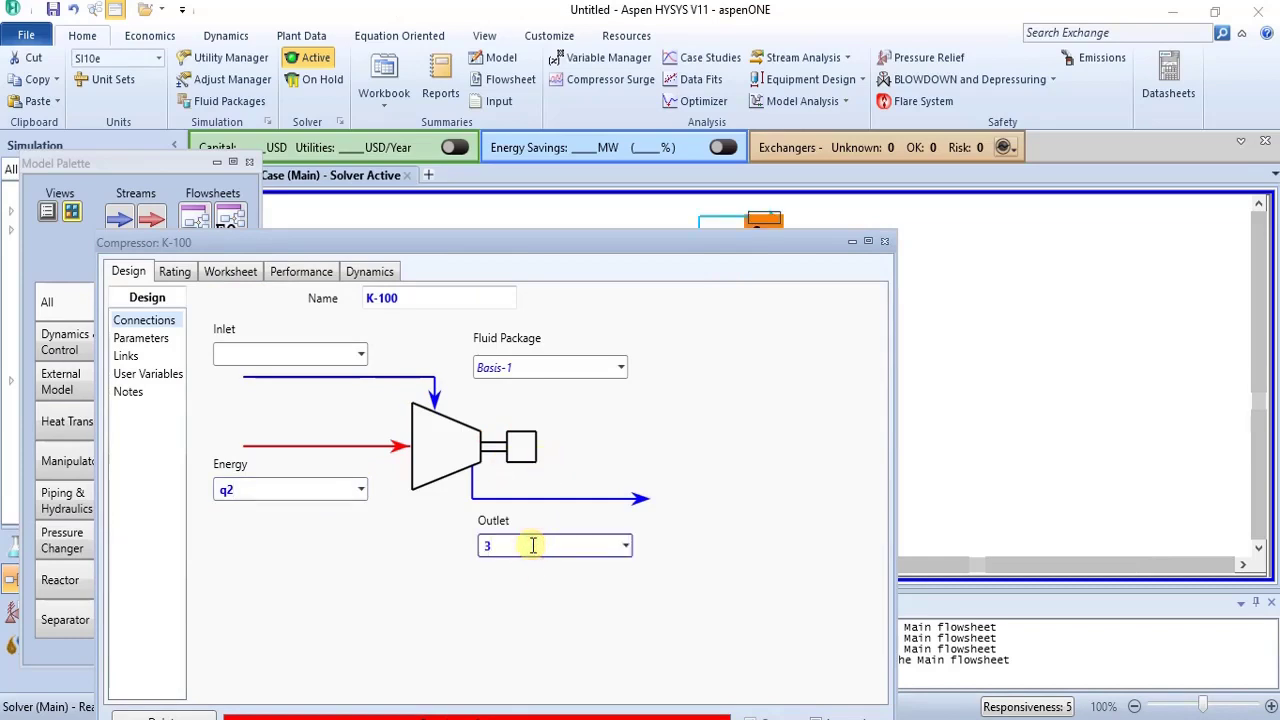
pyautogui.click(361, 355)
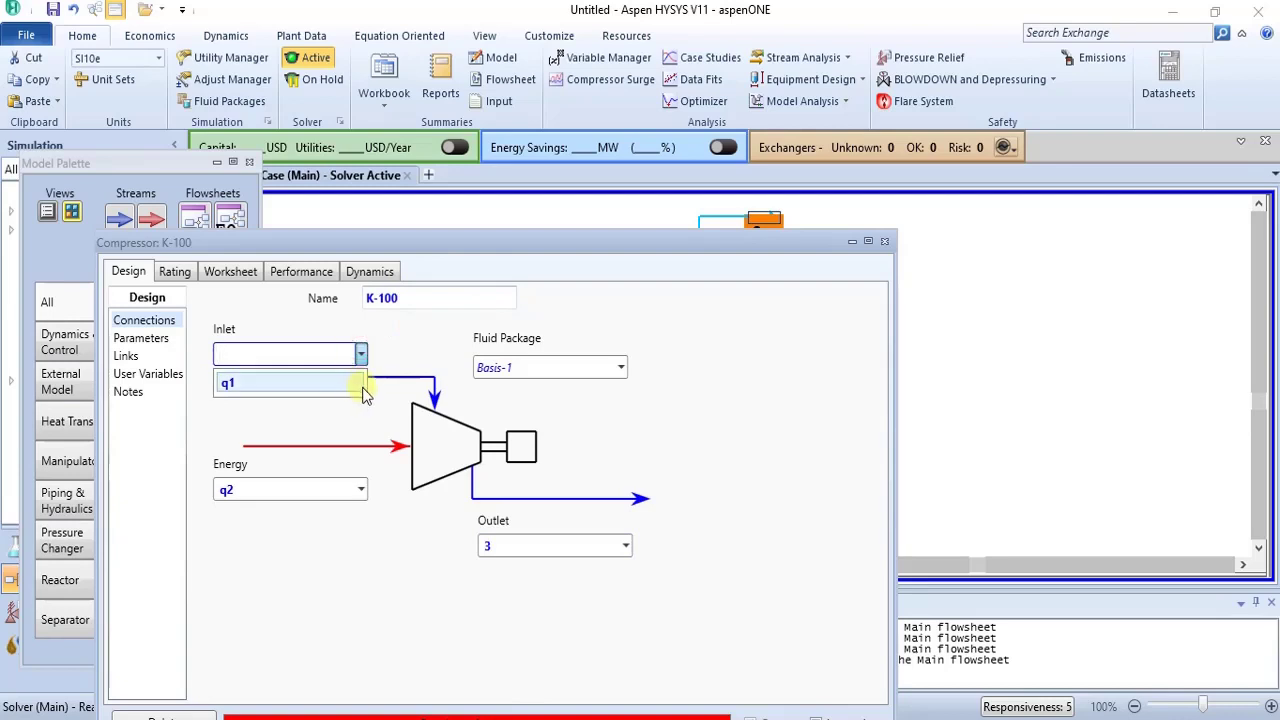
pyautogui.click(752, 259)
pyautogui.moveTo(680, 260); pyautogui.dragTo(777, 423)
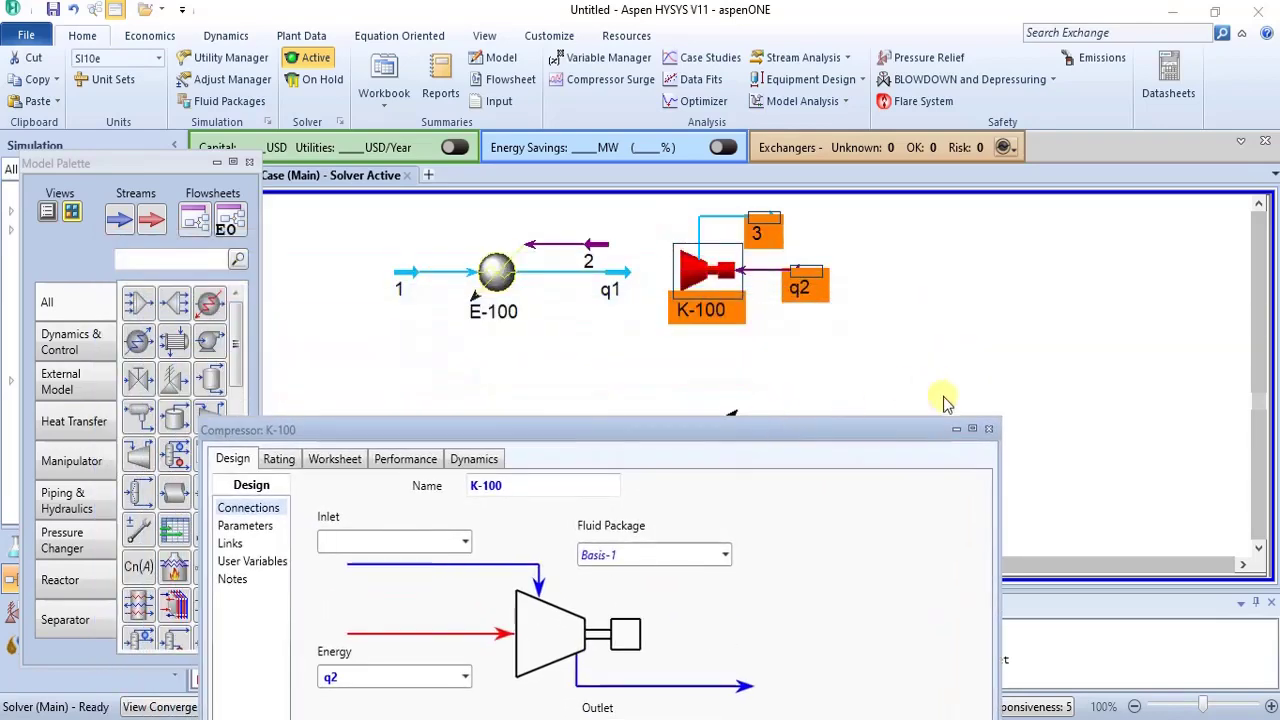
pyautogui.click(987, 430)
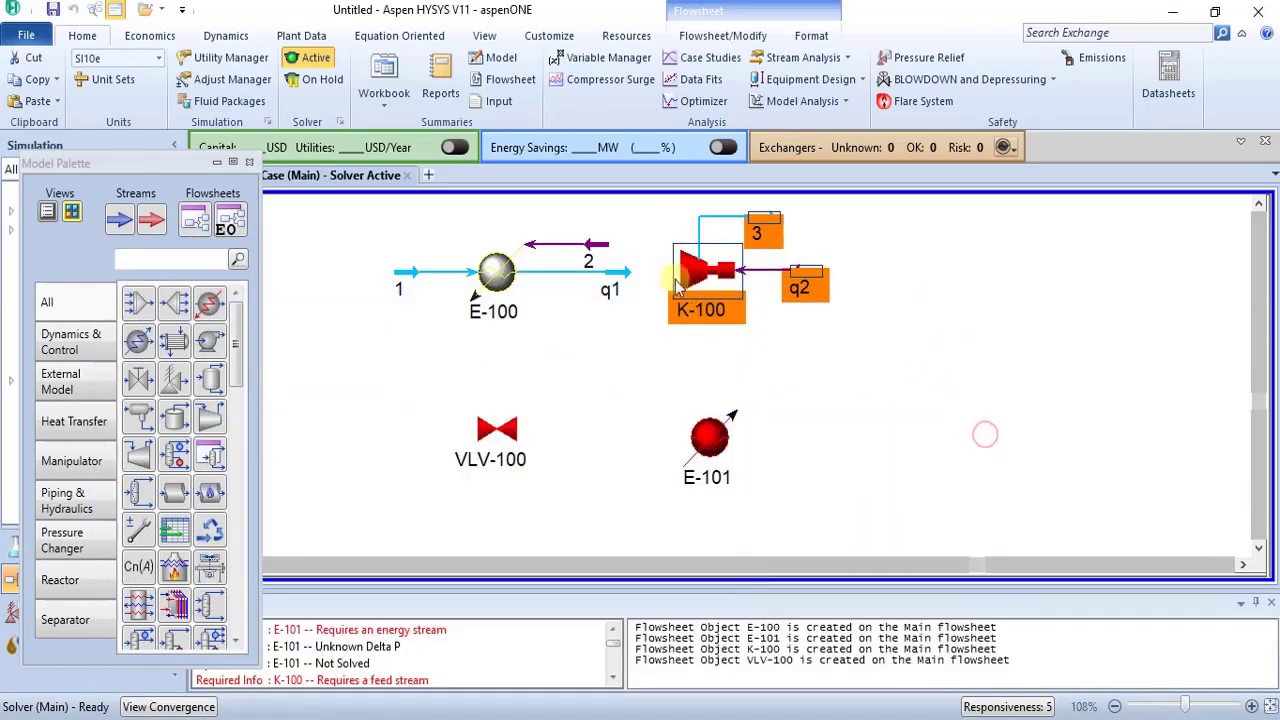
# Try to rename the heater's outlet material stream q1 as 2
pyautogui.doubleClick(618, 274)
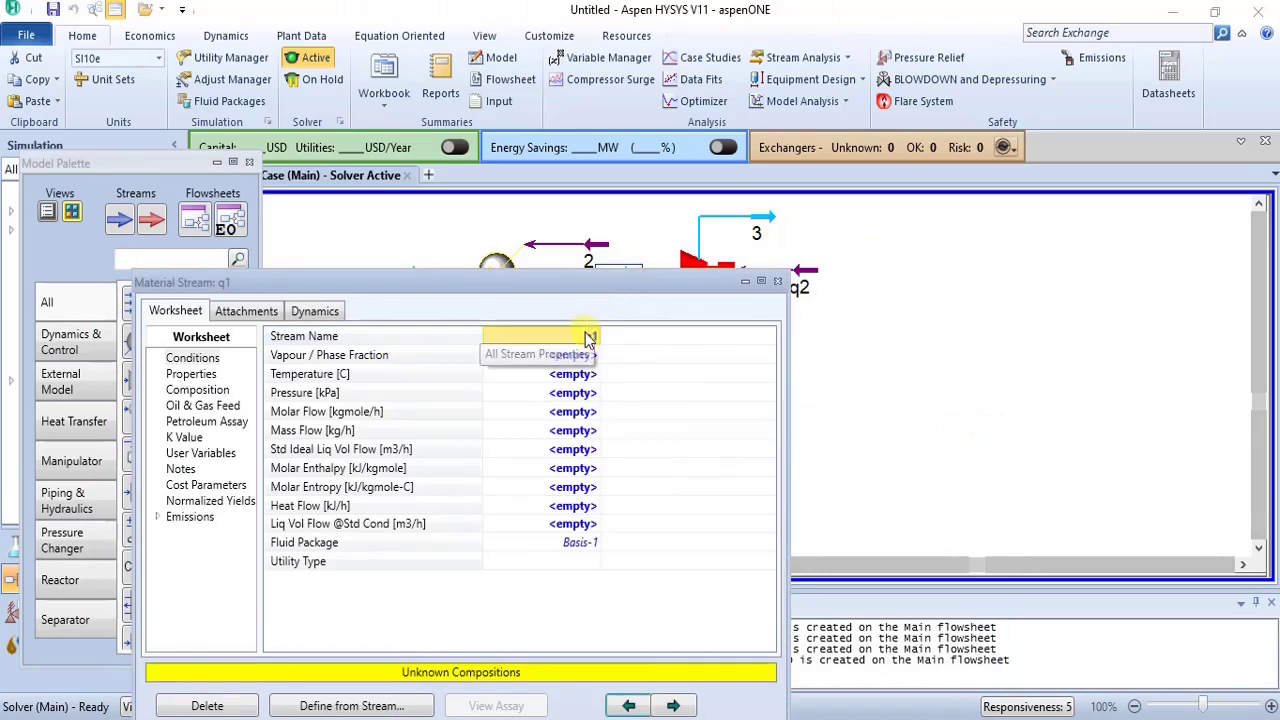
pyautogui.write('2')
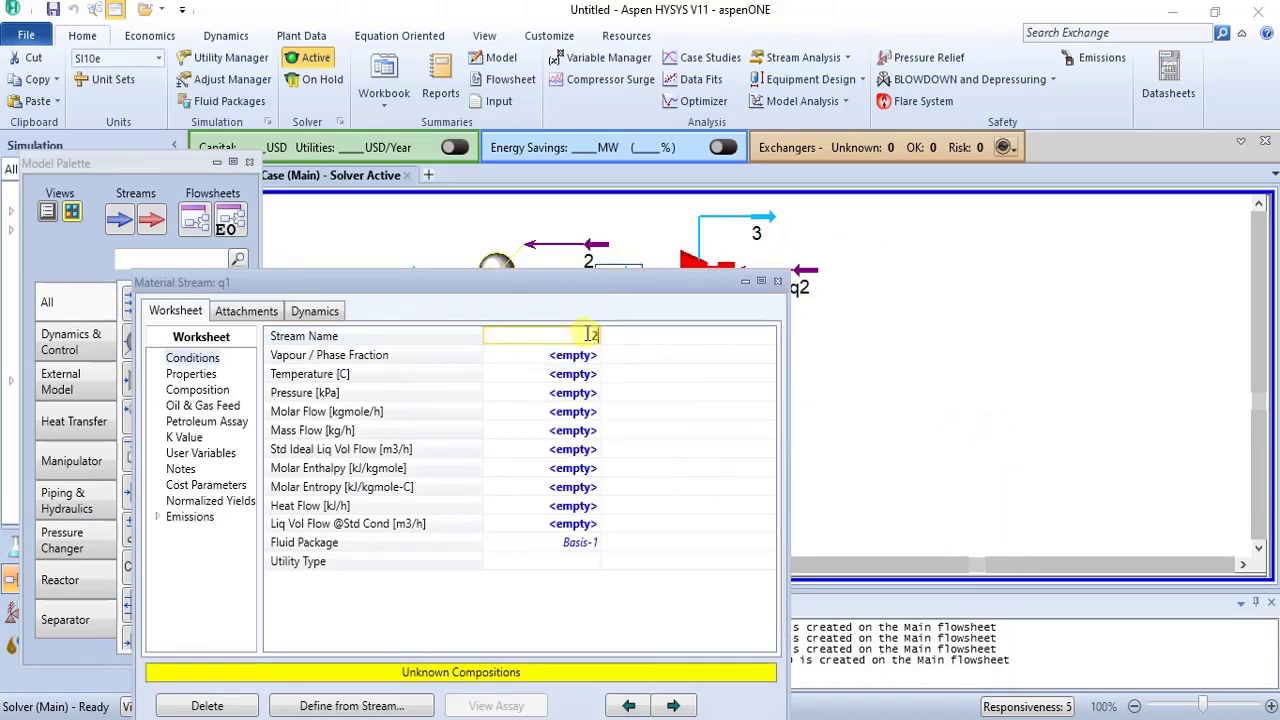
pyautogui.press('Return')
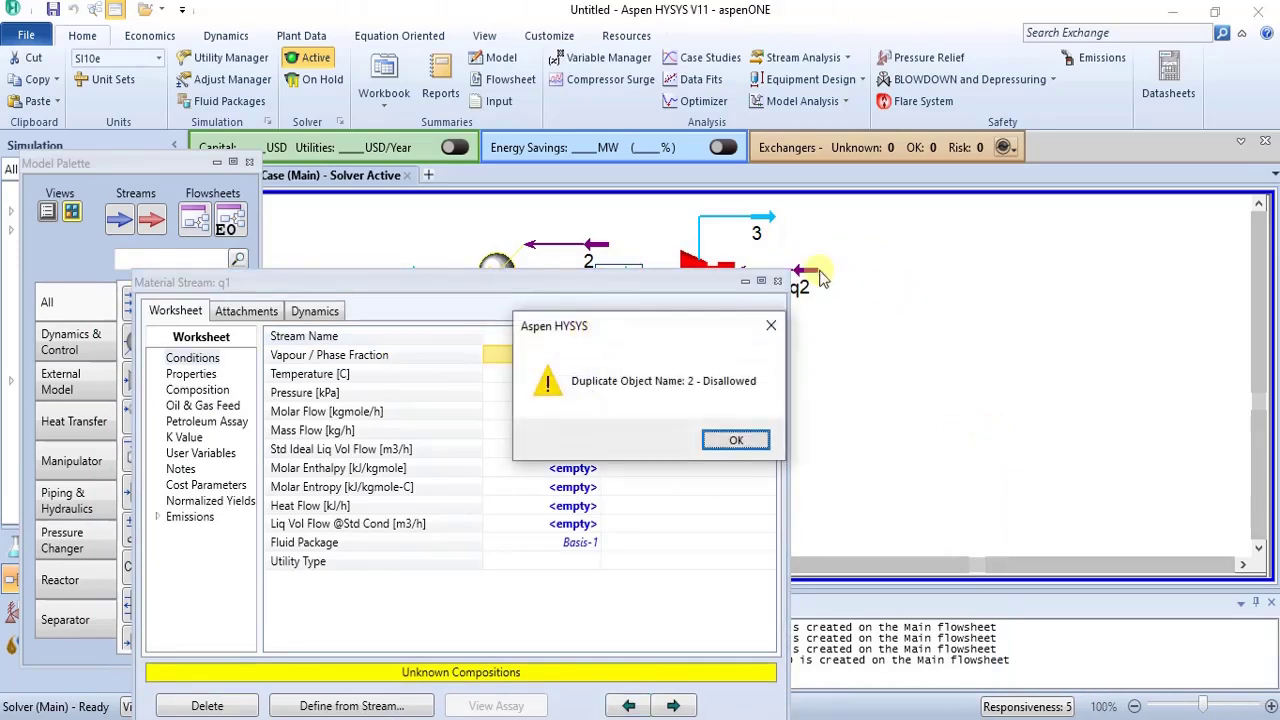
pyautogui.click(771, 325)
pyautogui.click(777, 281)
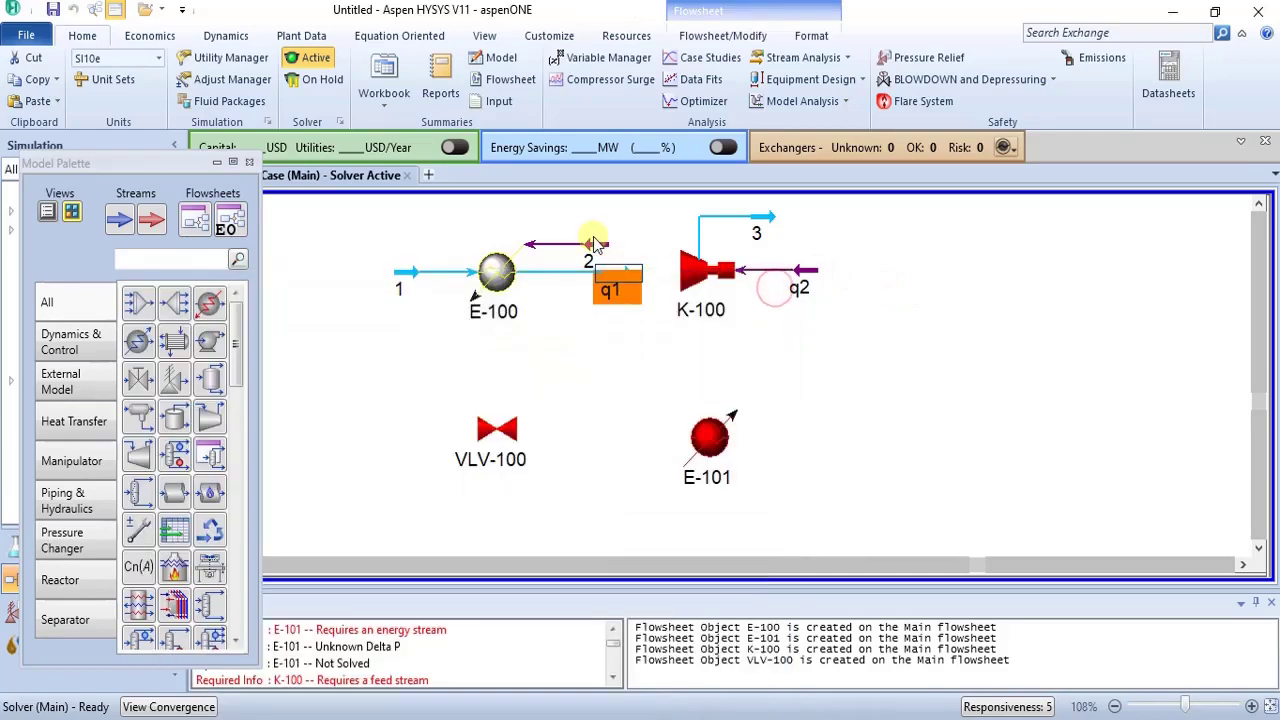
# Delete energy stream 2 from heater E-100
pyautogui.rightClick(594, 245)
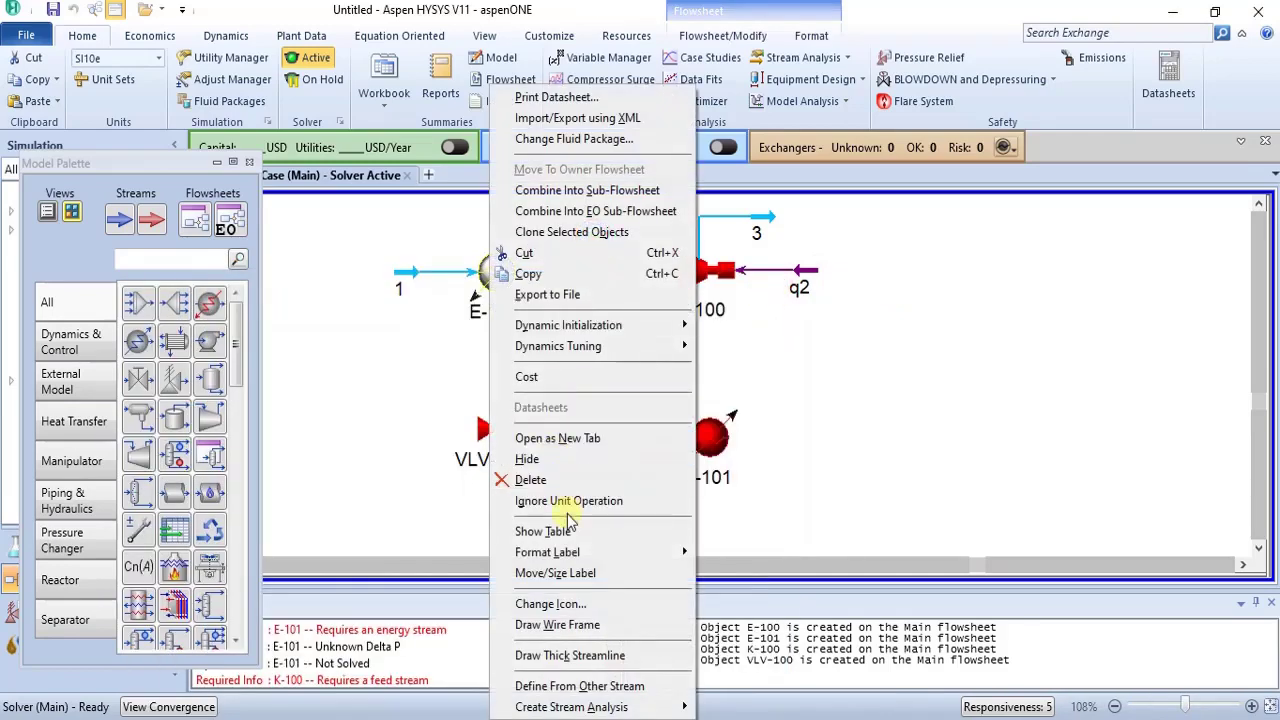
pyautogui.click(572, 481)
pyautogui.click(622, 436)
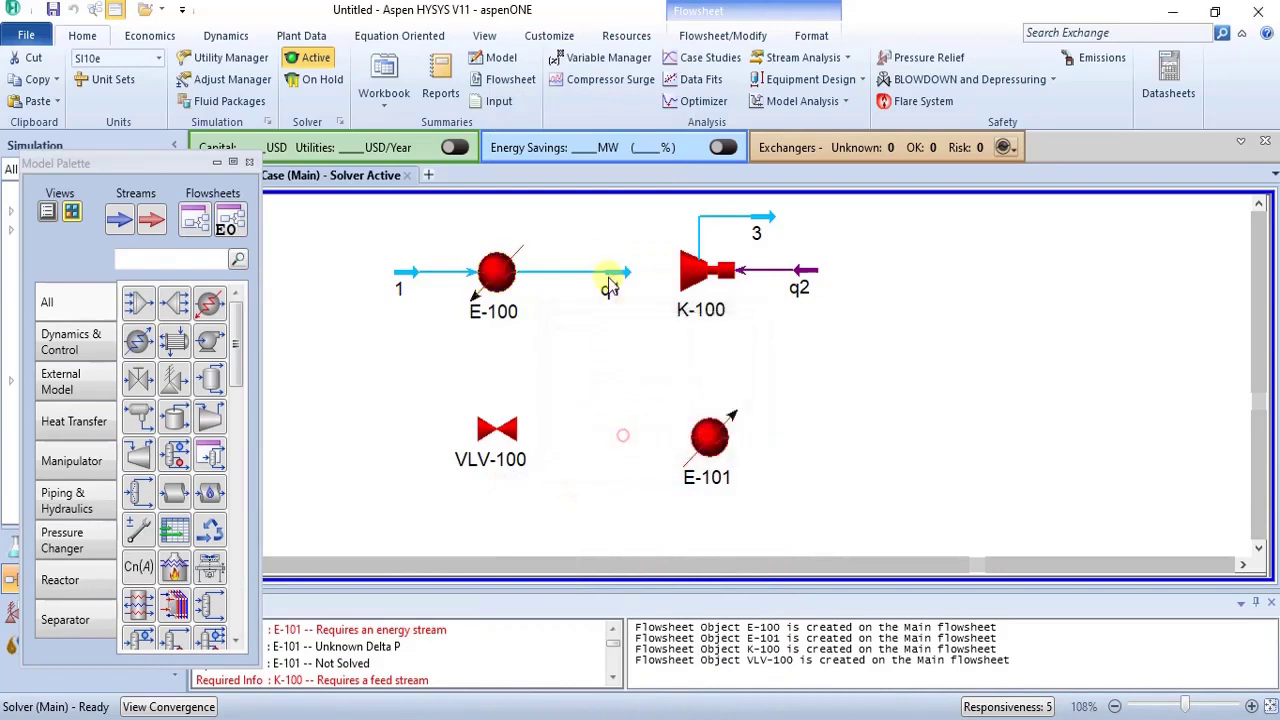
# Rename the heater's outlet material stream q1 as 2
pyautogui.doubleClick(609, 279)
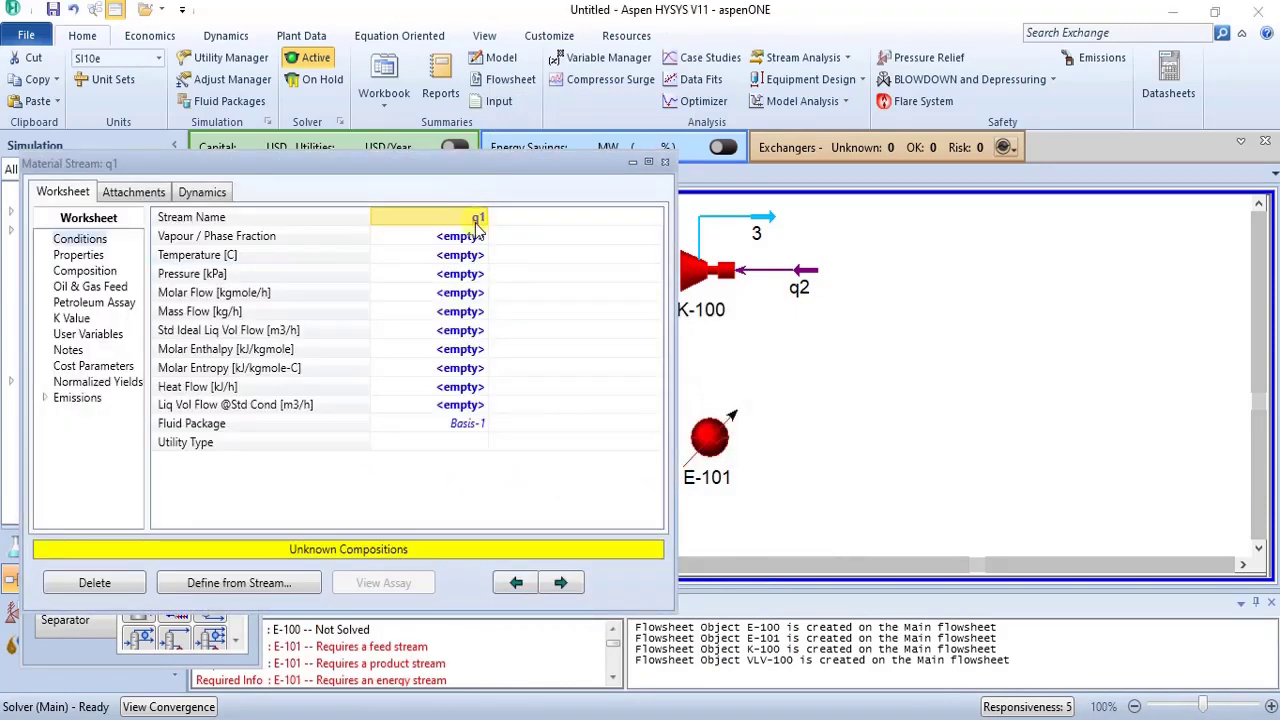
pyautogui.write('2')
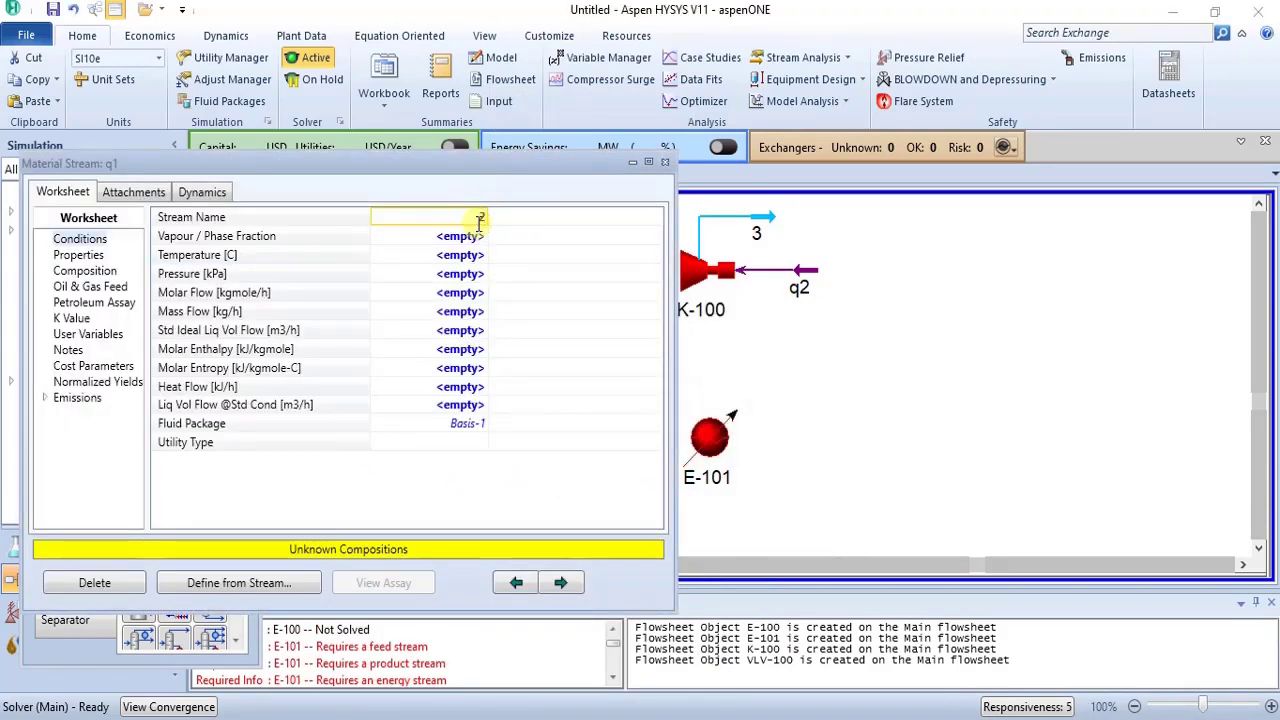
pyautogui.press('Return')
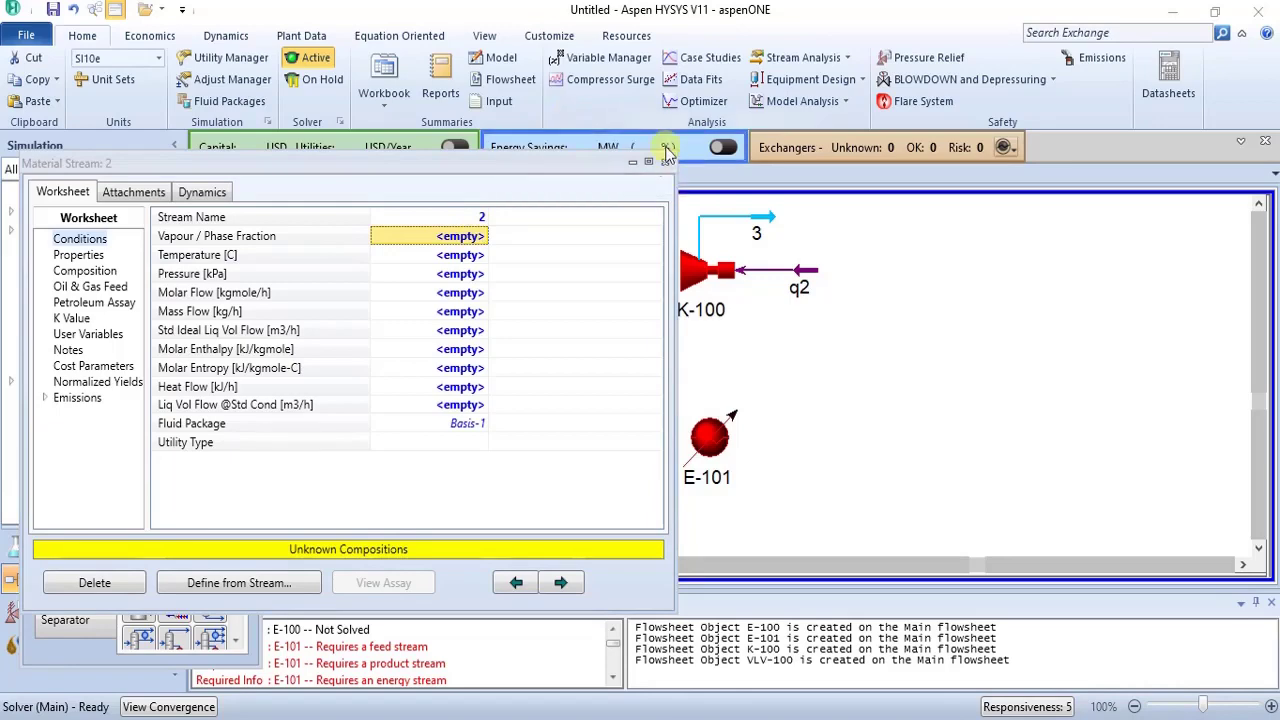
pyautogui.click(664, 163)
# Connect material stream 2 as the inlet of compressor K-100
pyautogui.doubleClick(703, 268)
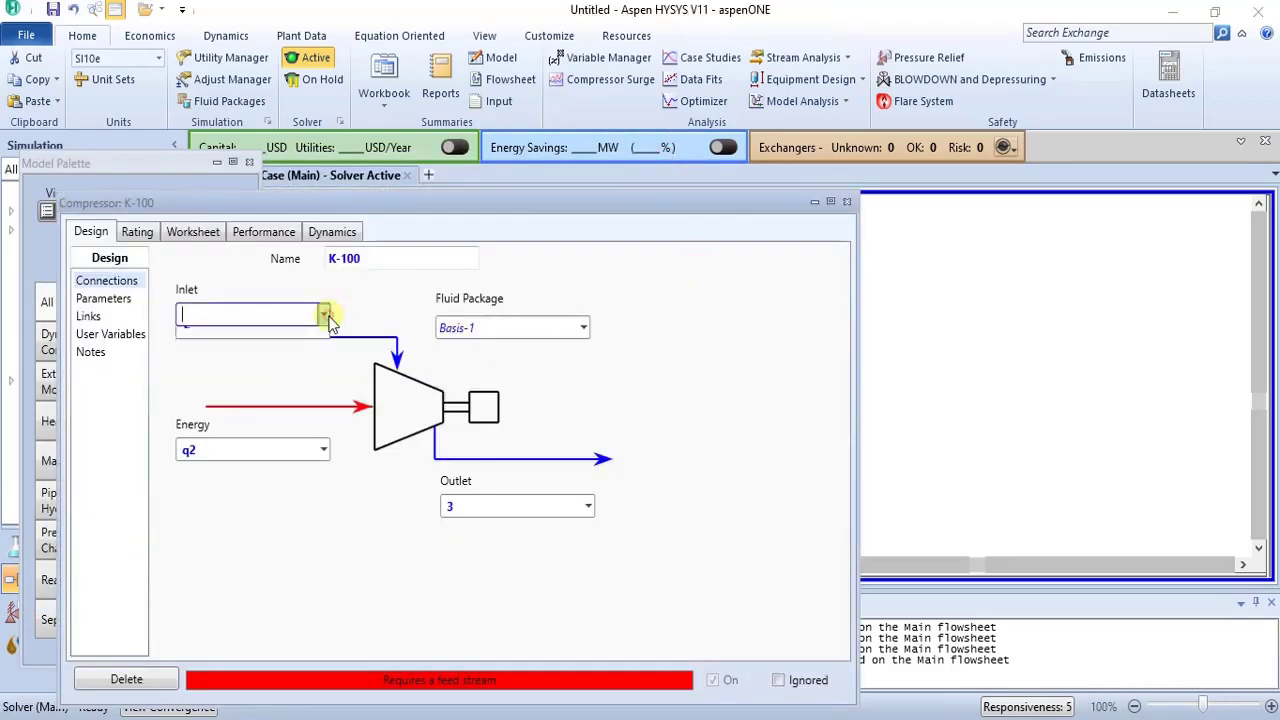
pyautogui.click(323, 314)
pyautogui.click(309, 344)
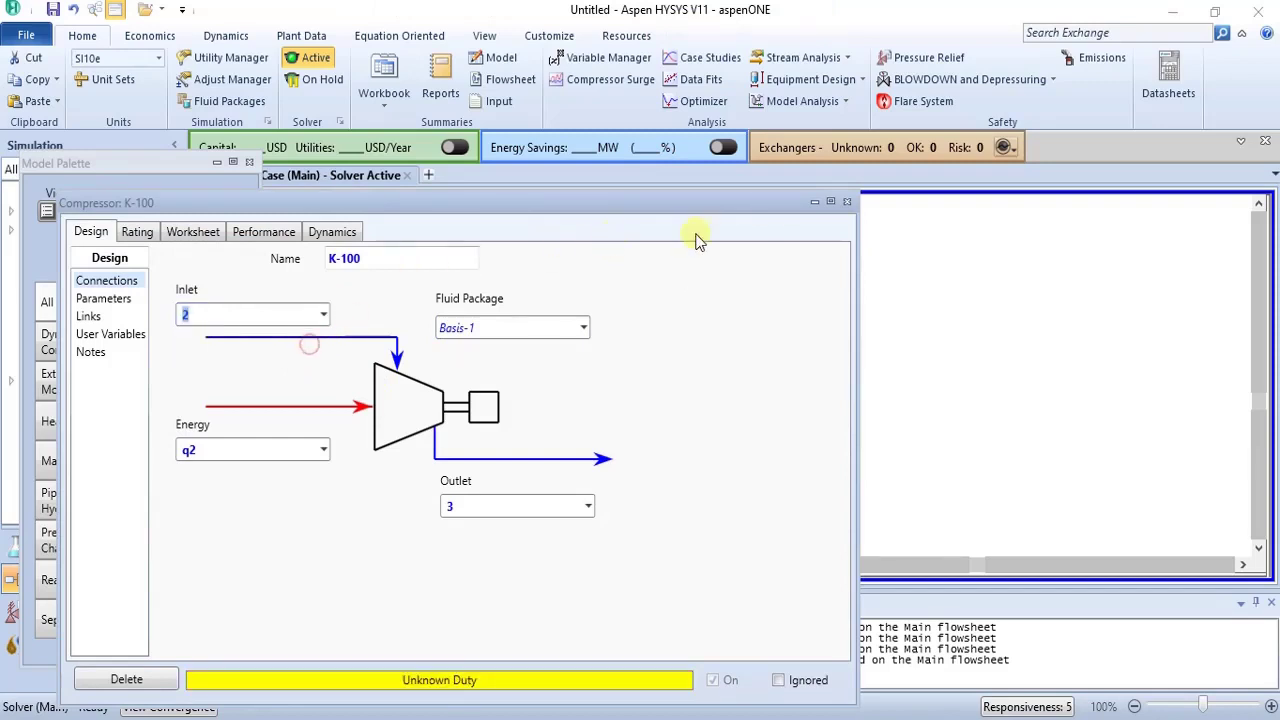
pyautogui.click(847, 201)
# Add energy stream q1 to the connections of heater E-100
pyautogui.click(515, 265)
pyautogui.doubleClick(515, 265)
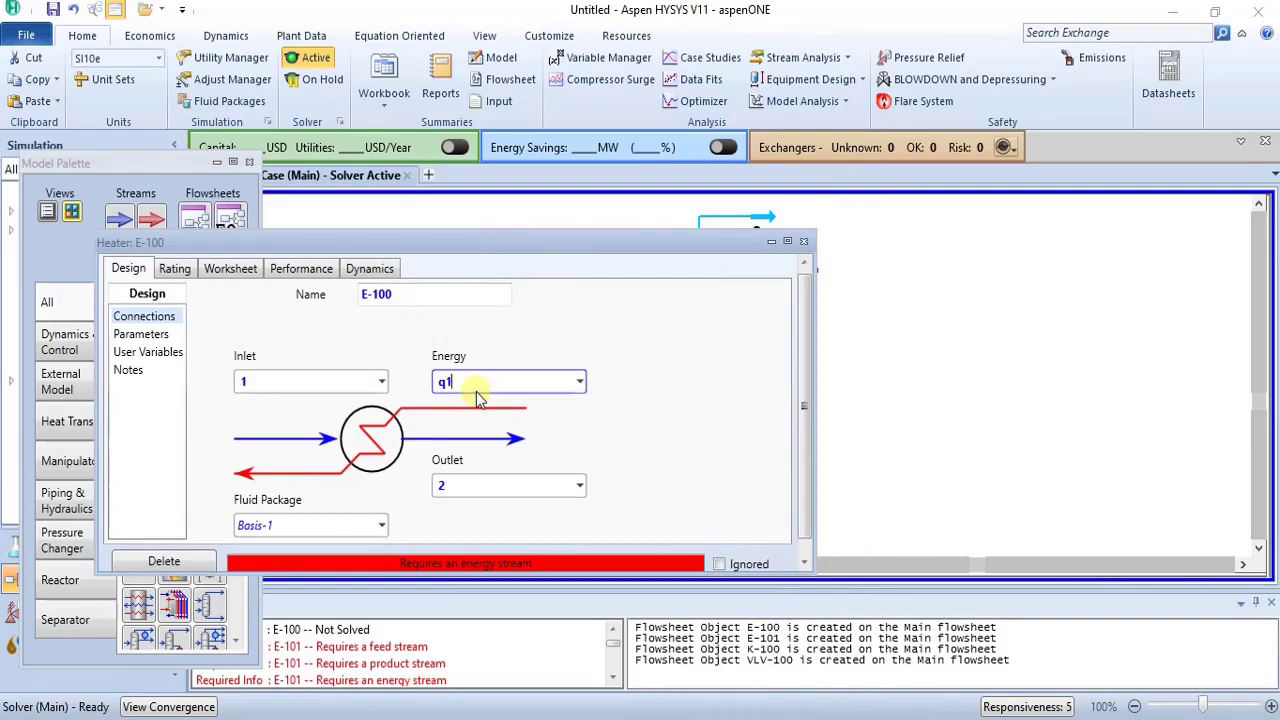
pyautogui.press('Return')
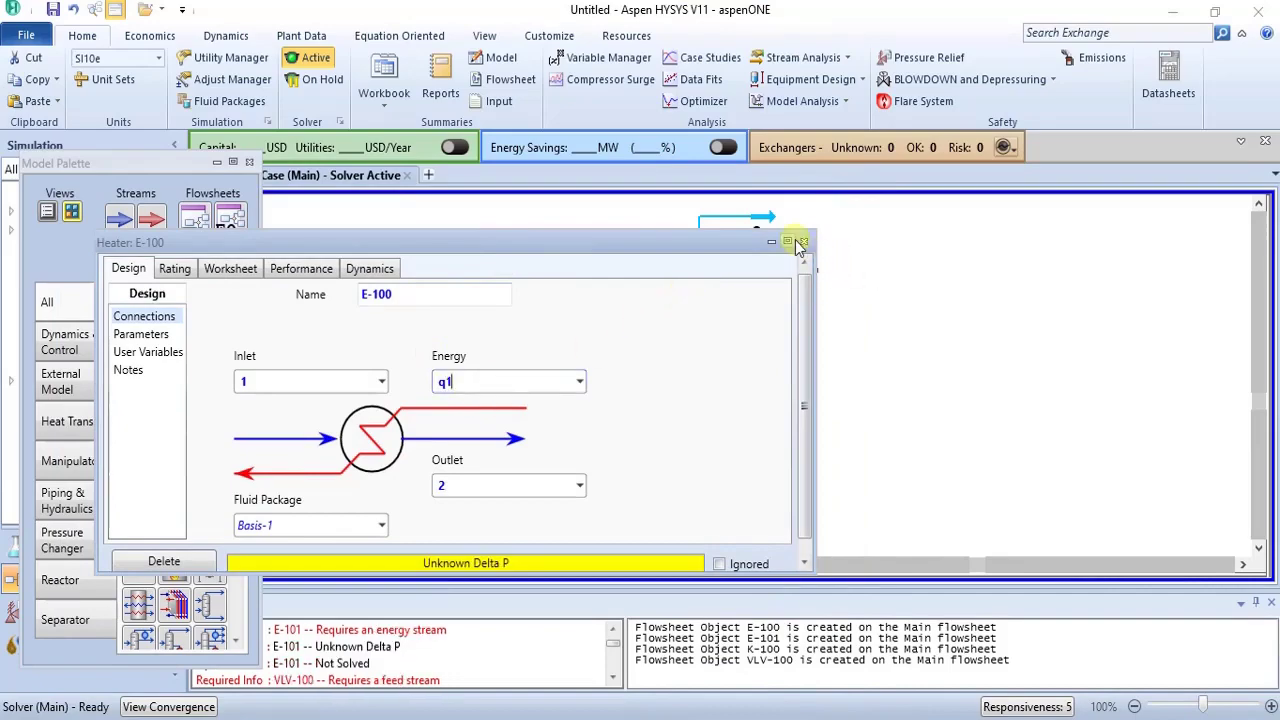
pyautogui.click(789, 242)
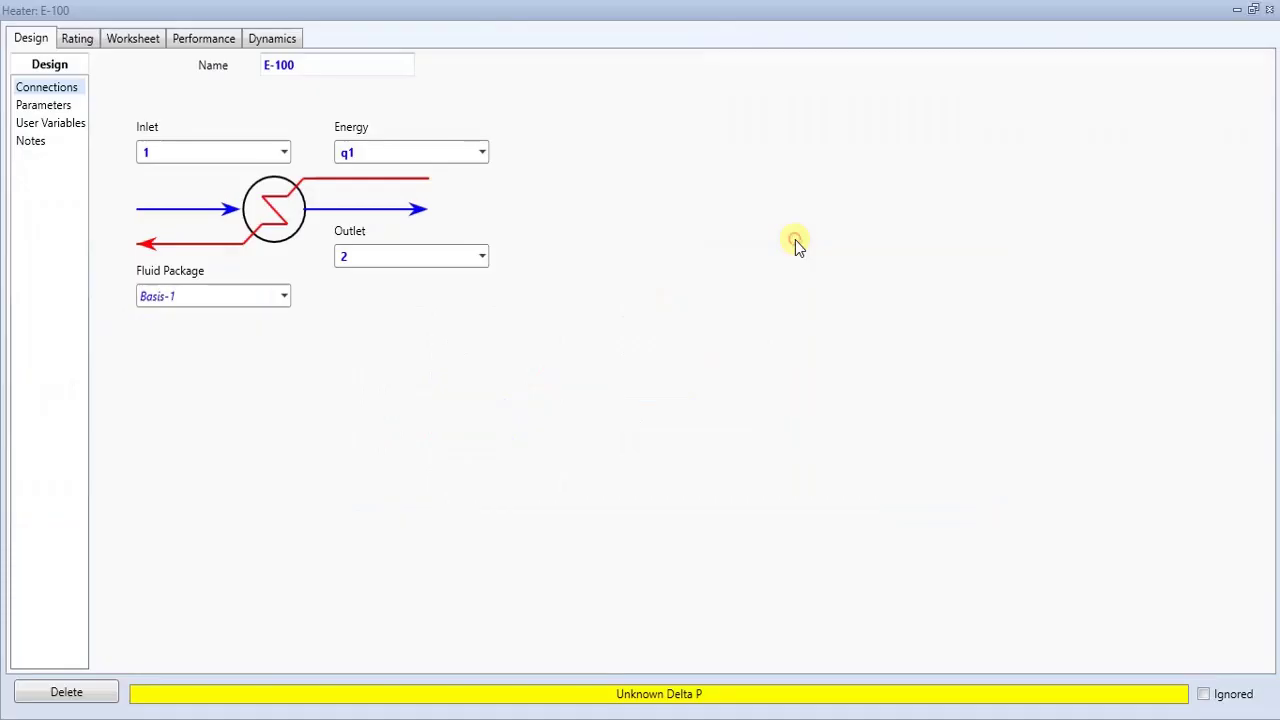
pyautogui.click(1268, 10)
pyautogui.click(840, 410)
# Move compressor K-100 slightly down so that stream 2 enters it from above
pyautogui.click(706, 285)
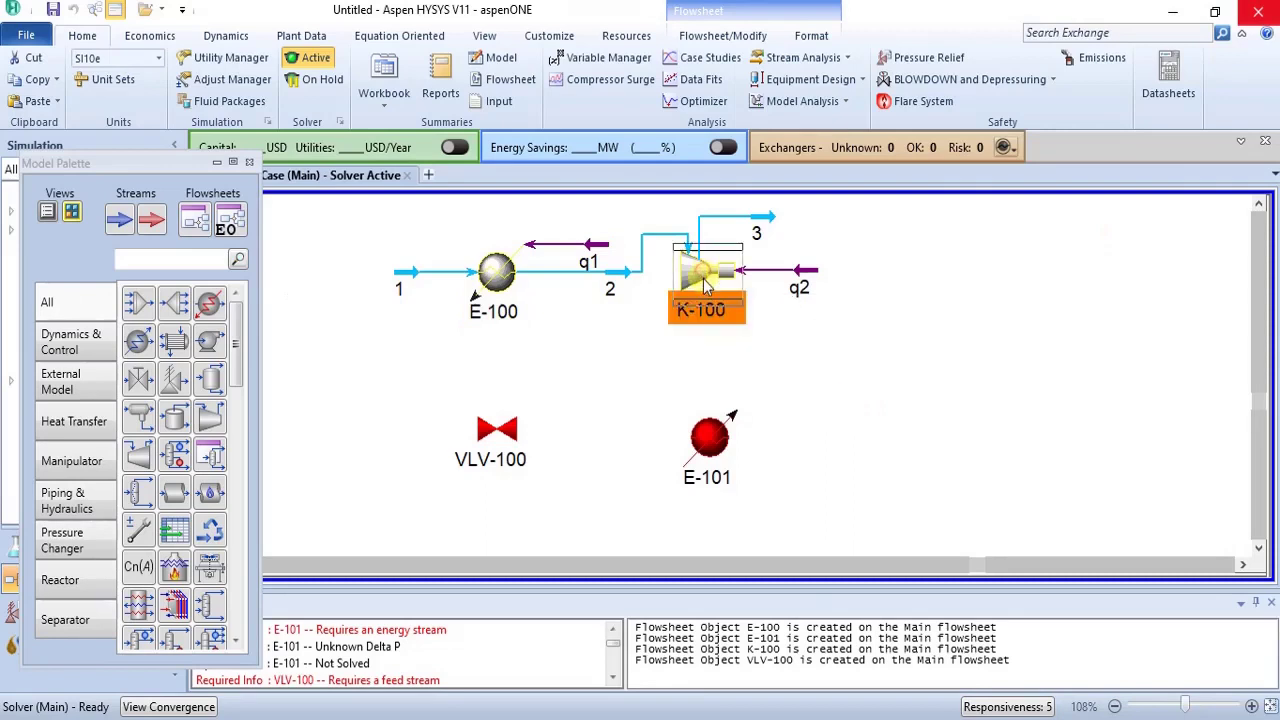
pyautogui.moveTo(706, 285); pyautogui.dragTo(706, 327)
pyautogui.click(871, 251)
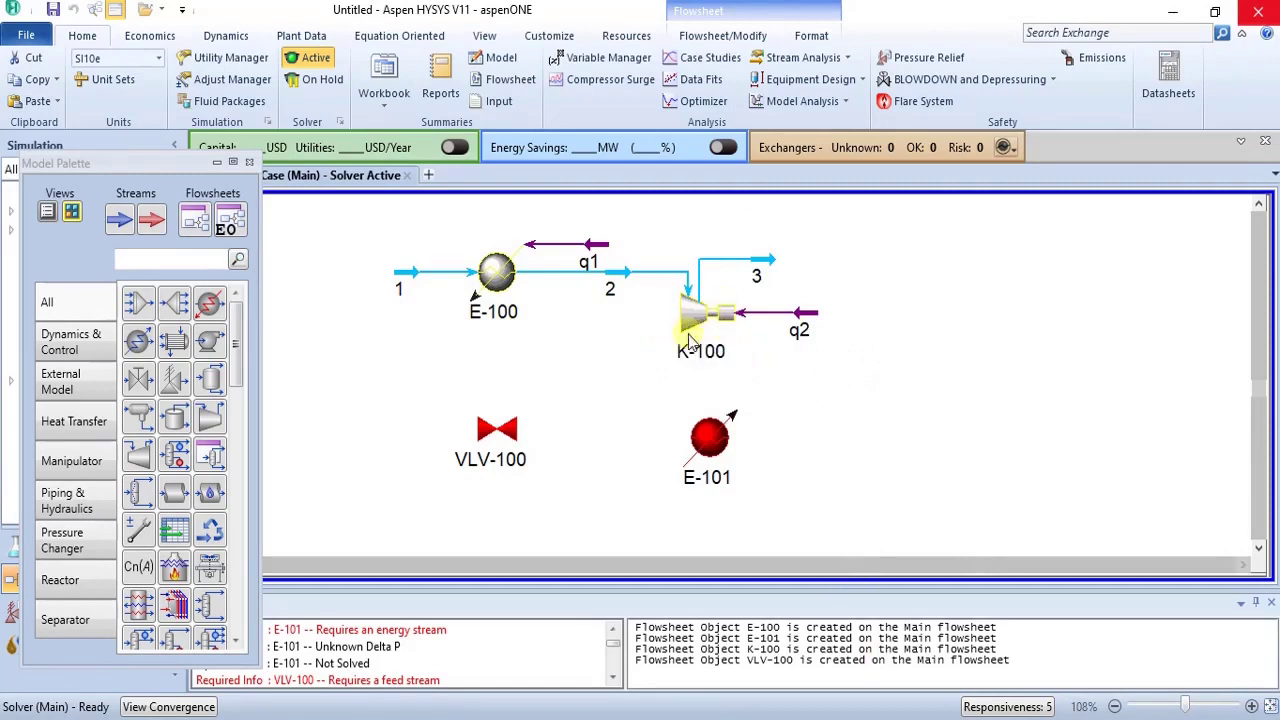
# Define the connections of cooler E-101 with inlet 3, energy stream q3 and outlet 4
pyautogui.click(714, 453)
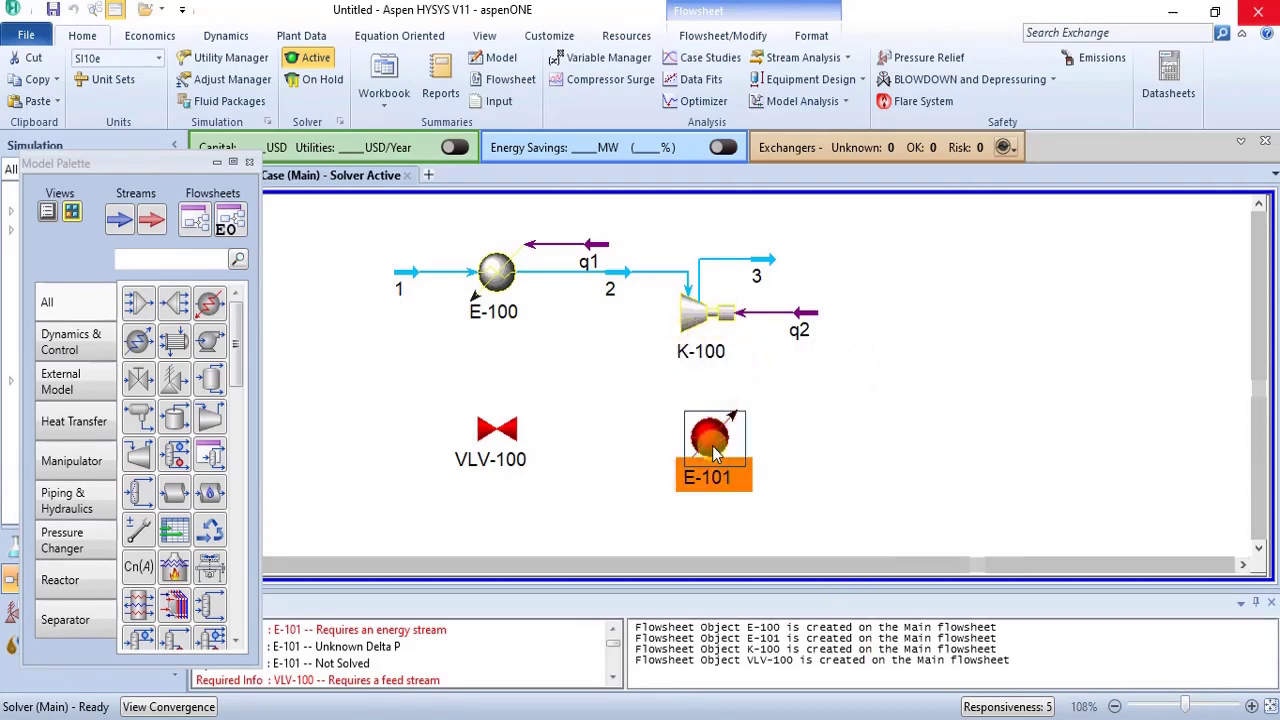
pyautogui.doubleClick(714, 453)
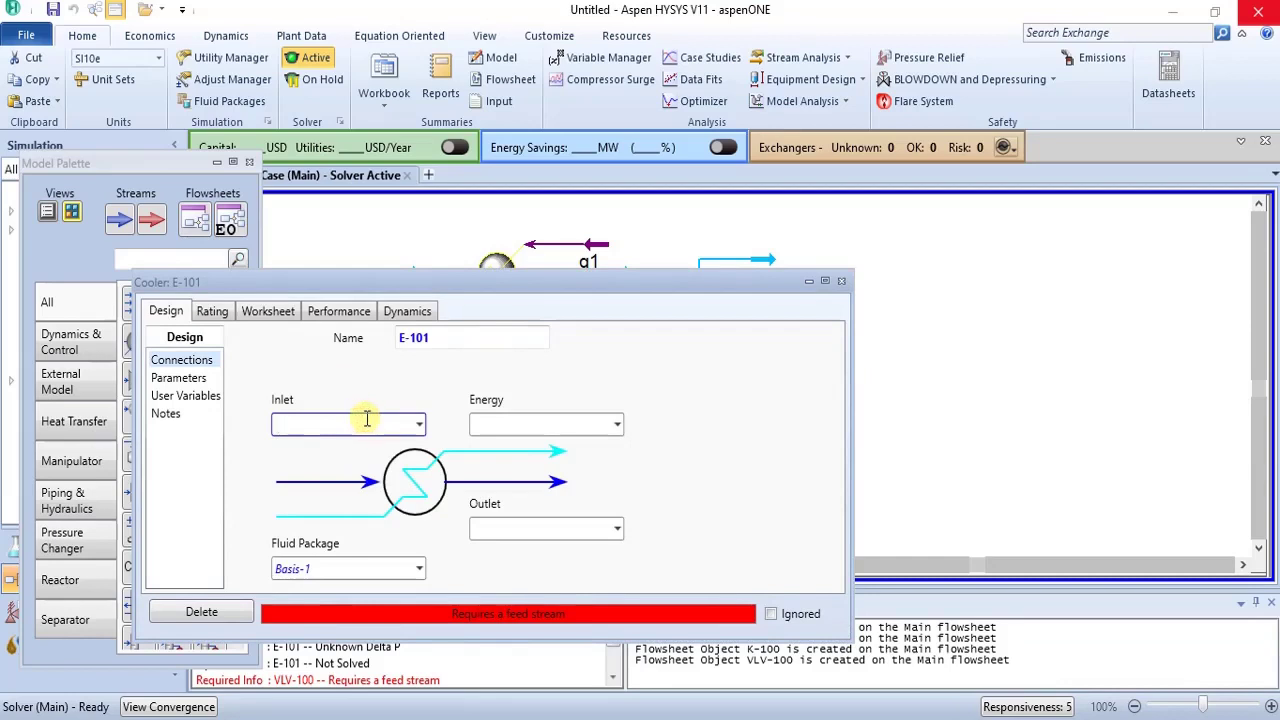
pyautogui.click(419, 424)
pyautogui.click(398, 472)
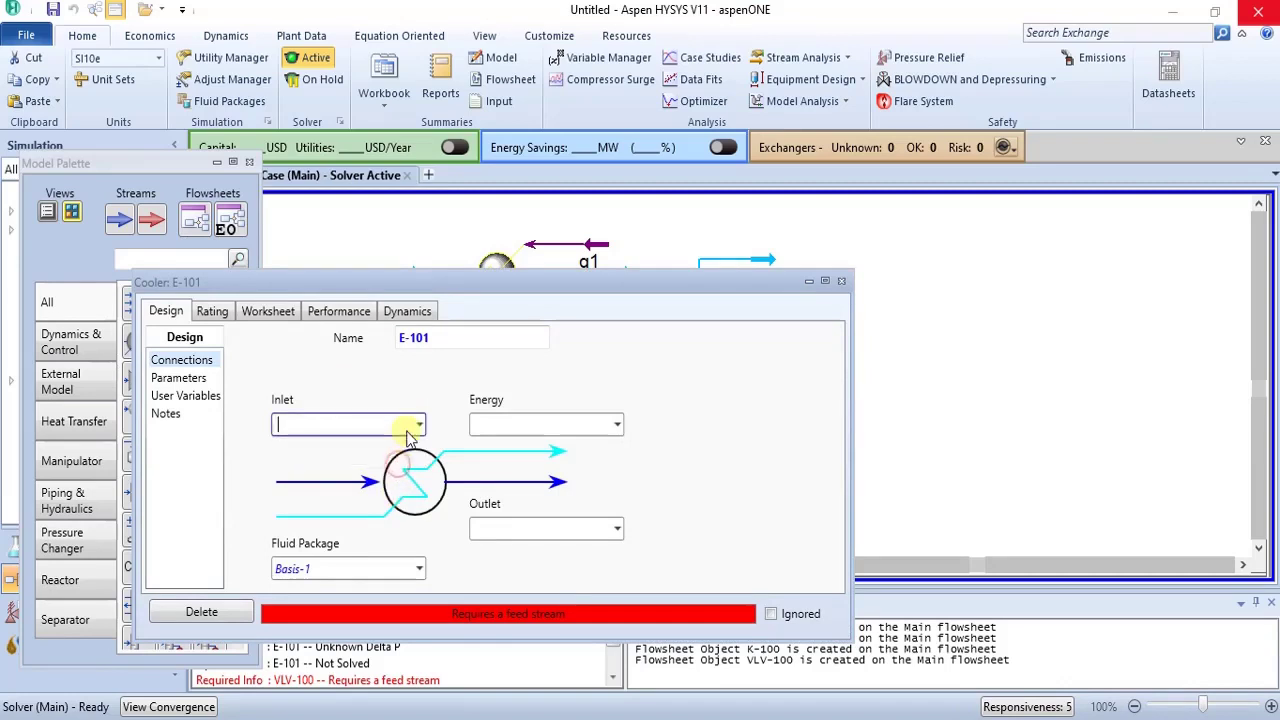
pyautogui.click(419, 424)
pyautogui.click(488, 425)
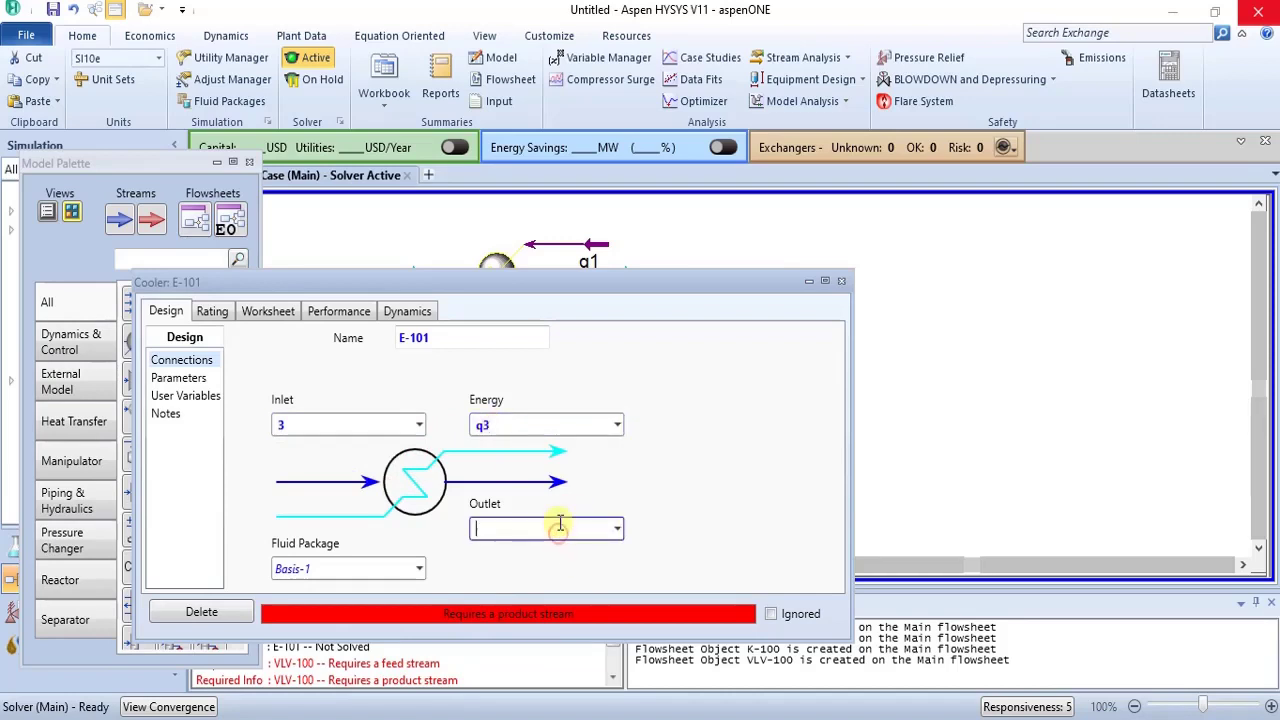
pyautogui.press('Return')
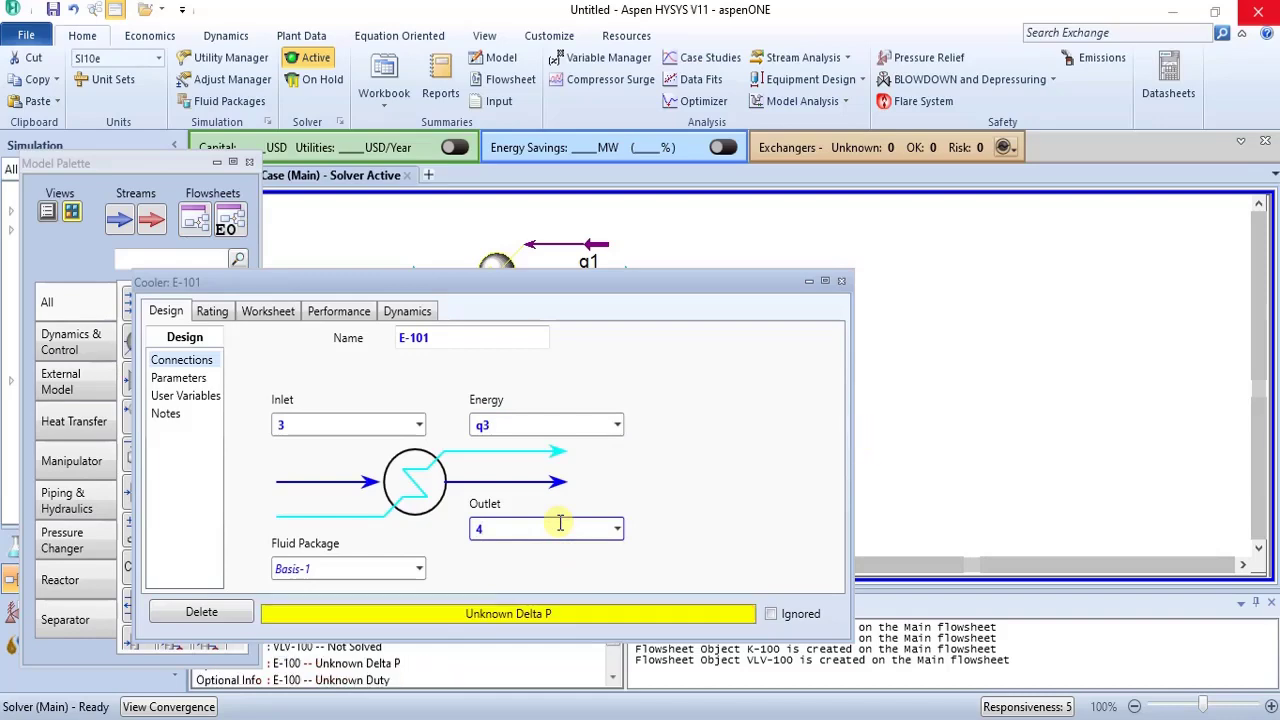
pyautogui.click(841, 281)
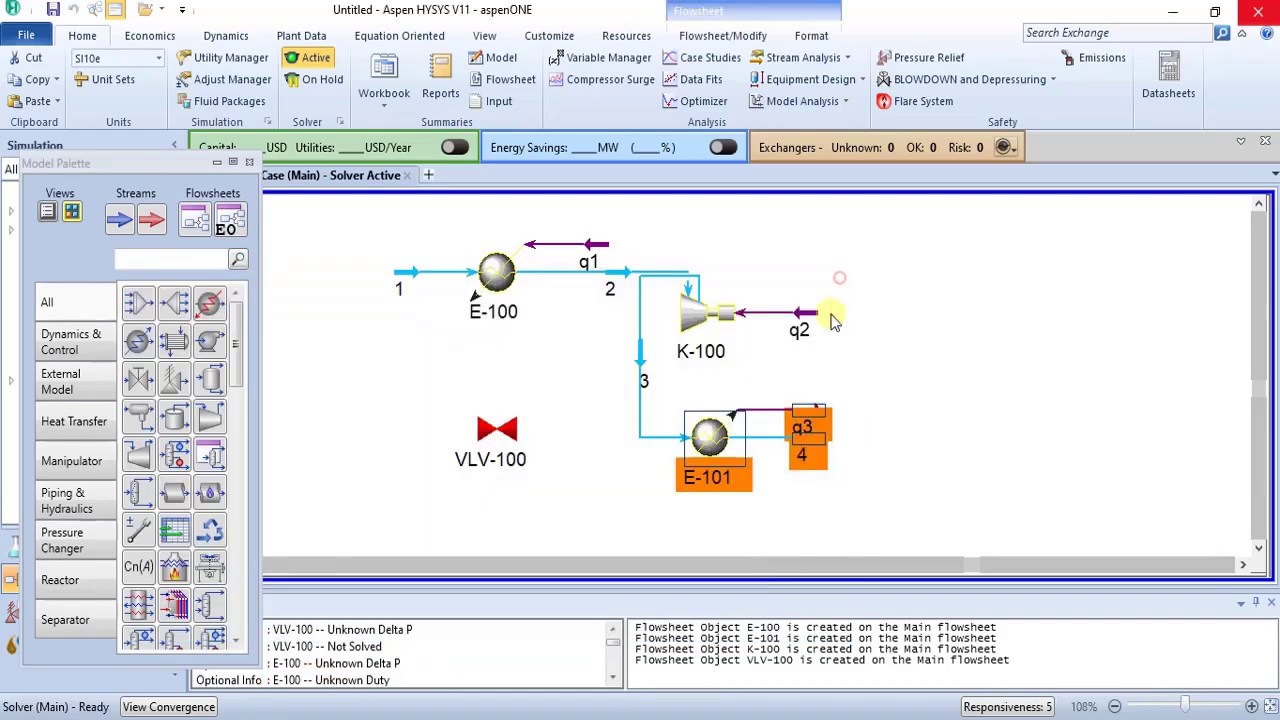
# Move material stream 3 to the right of compressor K-100 and cooler E-101
pyautogui.click(640, 355)
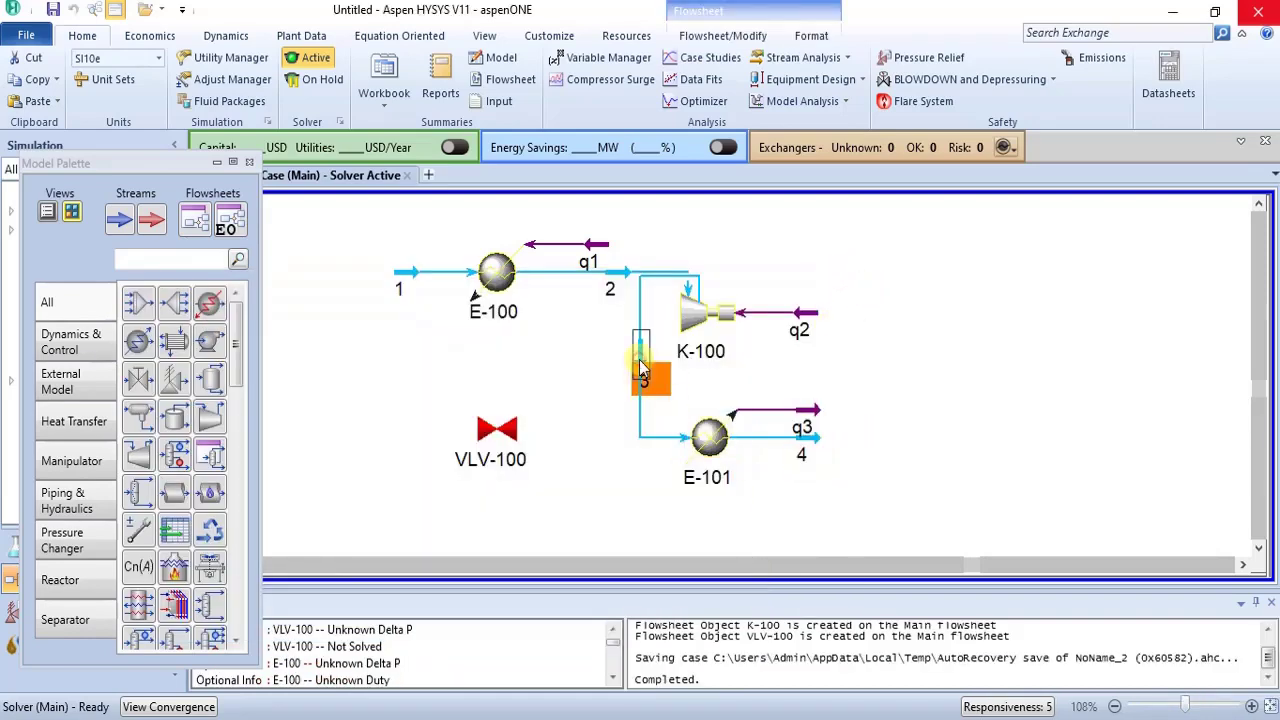
pyautogui.click(660, 160)
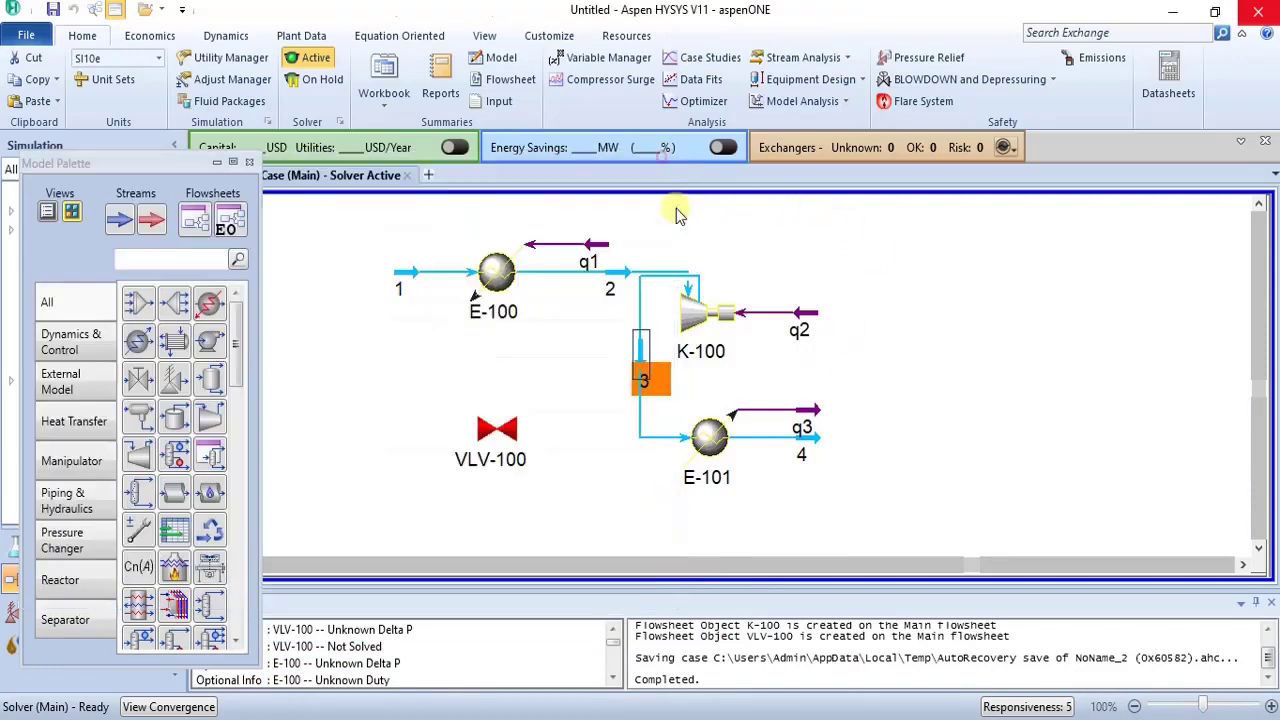
pyautogui.moveTo(648, 345); pyautogui.dragTo(893, 368)
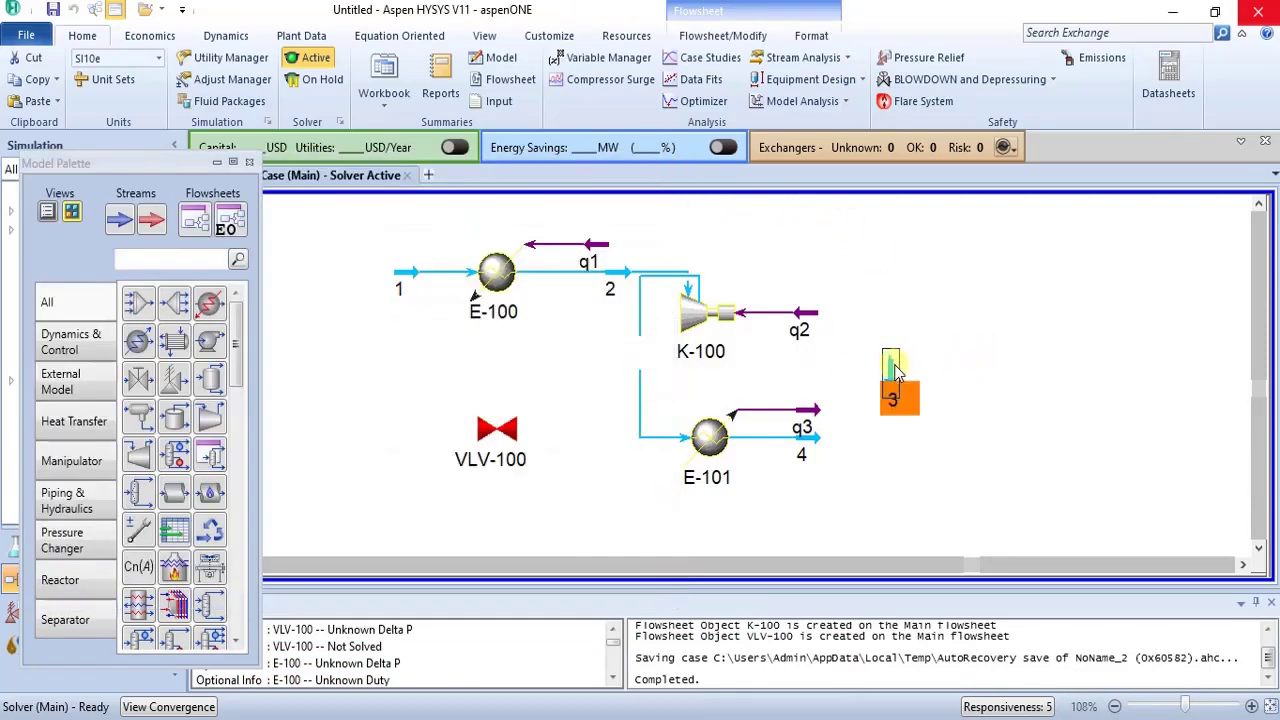
# Flip cooler E-101 horizontally so its inlet faces stream 3
pyautogui.click(738, 442)
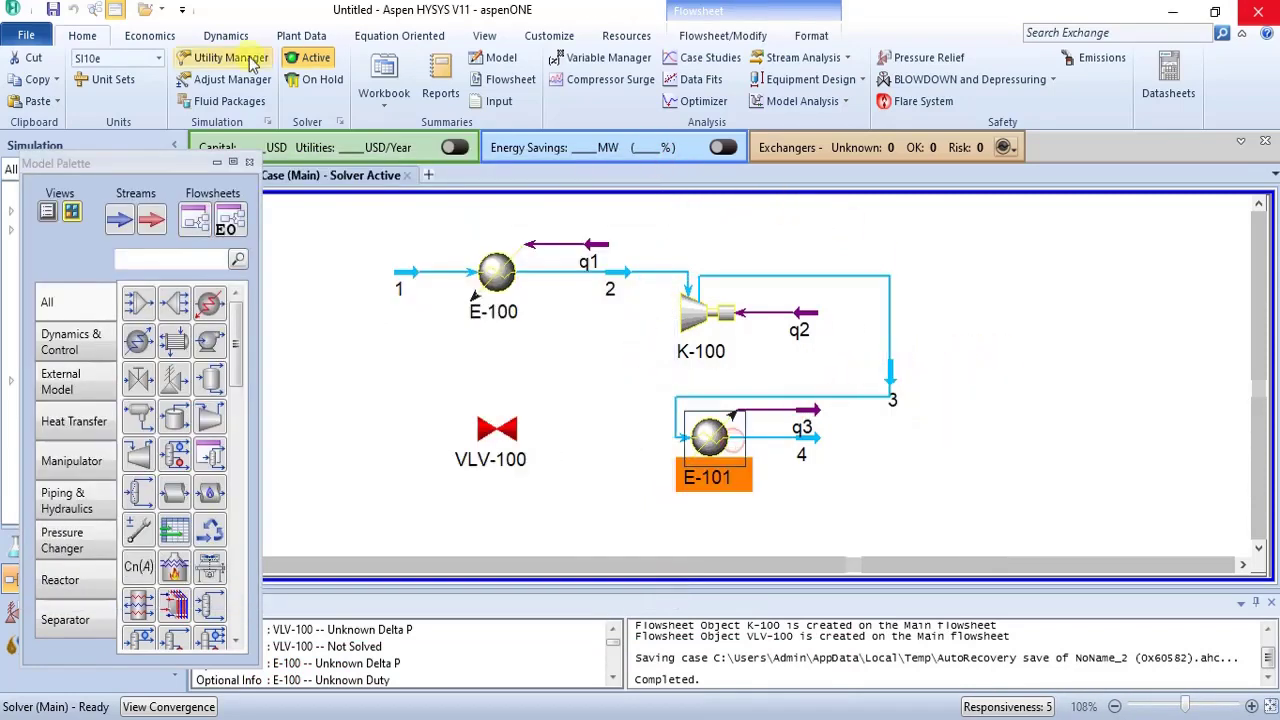
pyautogui.click(706, 36)
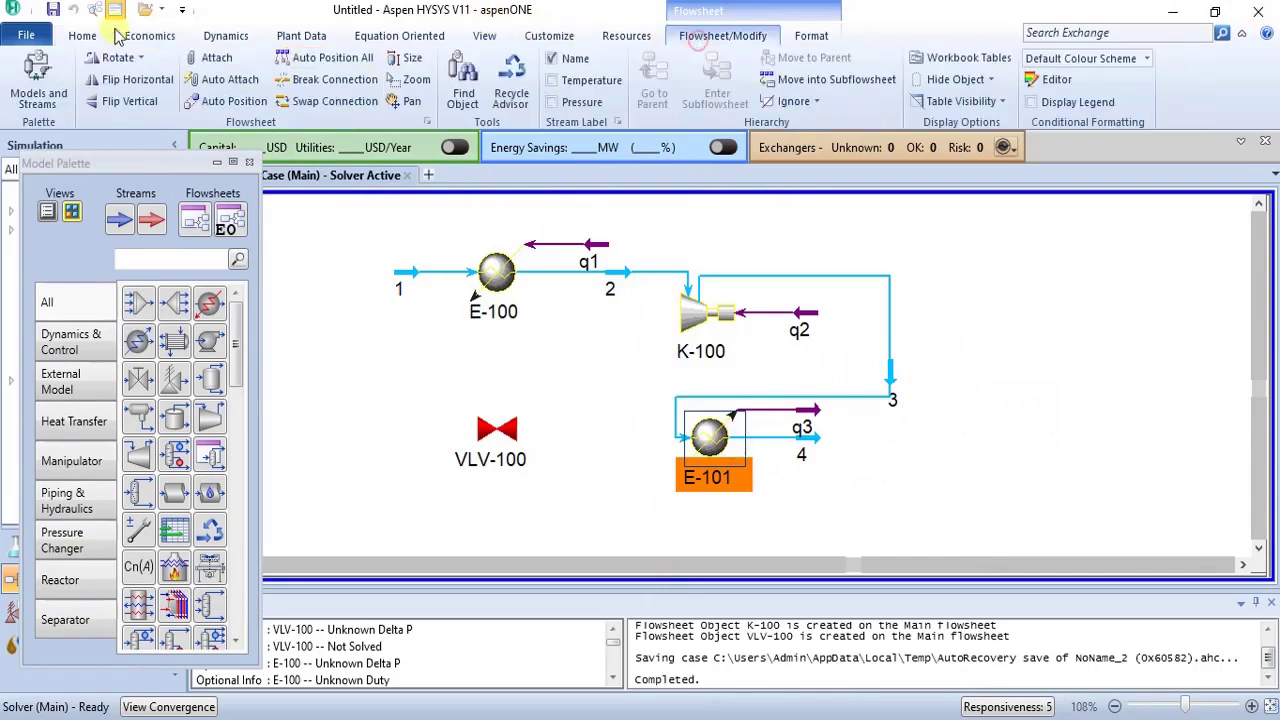
pyautogui.click(103, 79)
pyautogui.click(605, 368)
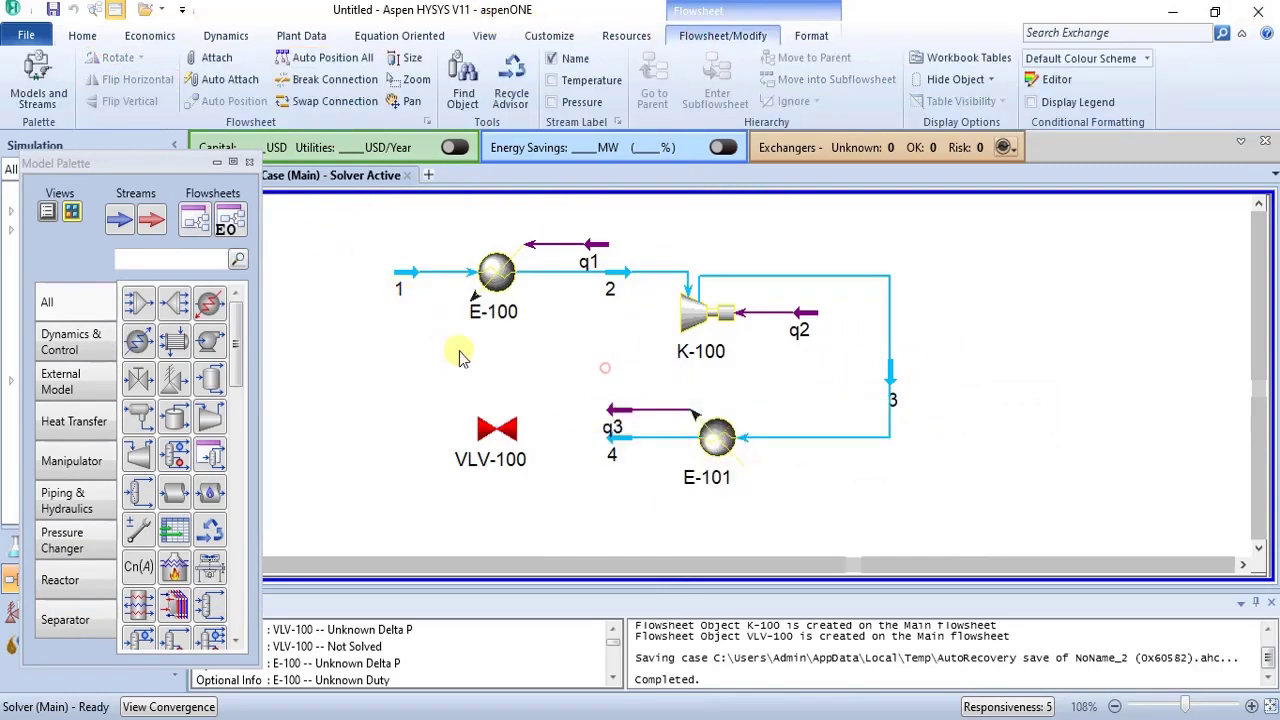
# Connect valve VLV-100 with inlet 4 and outlet 1, and place stream 1 to the left of the heater and valve
pyautogui.doubleClick(492, 432)
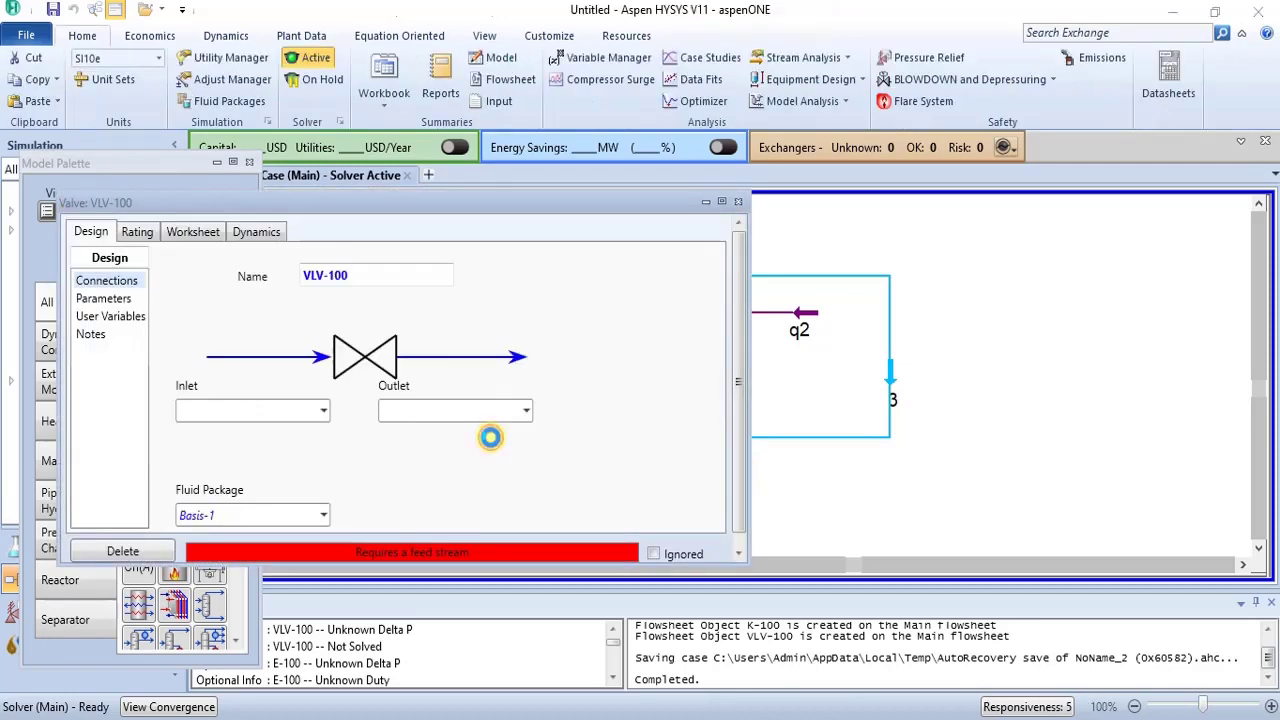
pyautogui.click(527, 413)
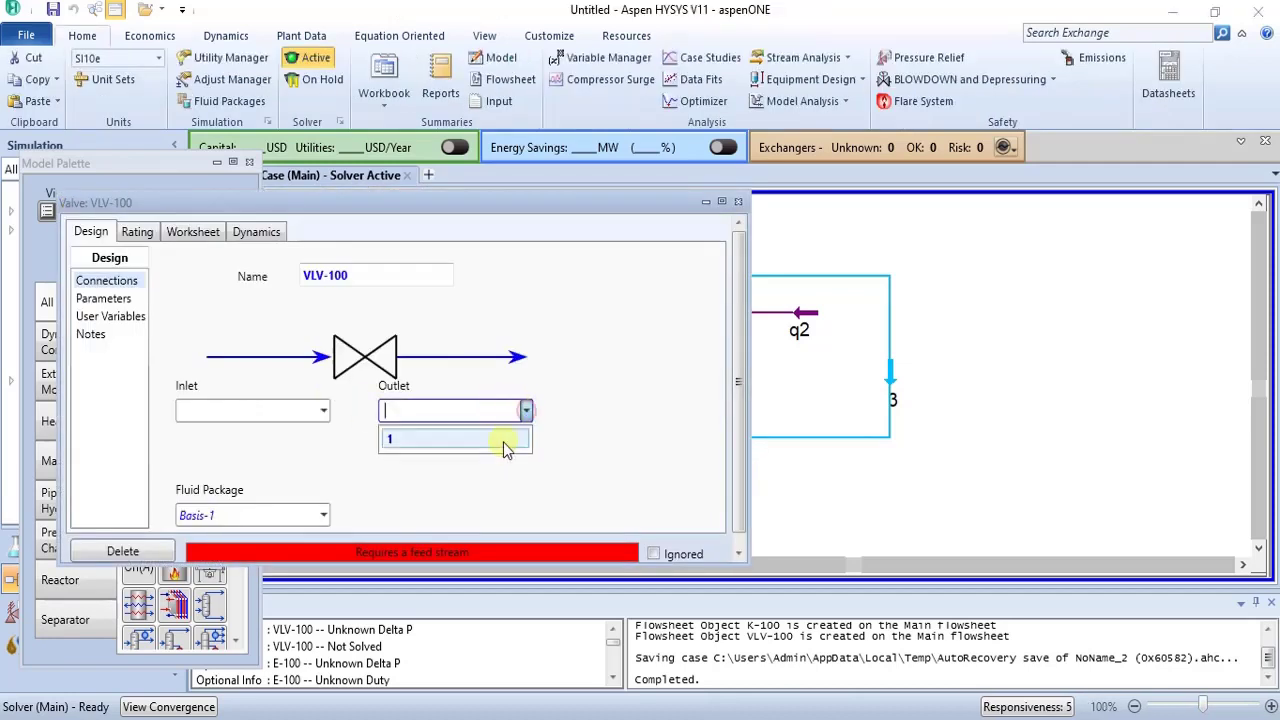
pyautogui.click(323, 412)
pyautogui.click(323, 412)
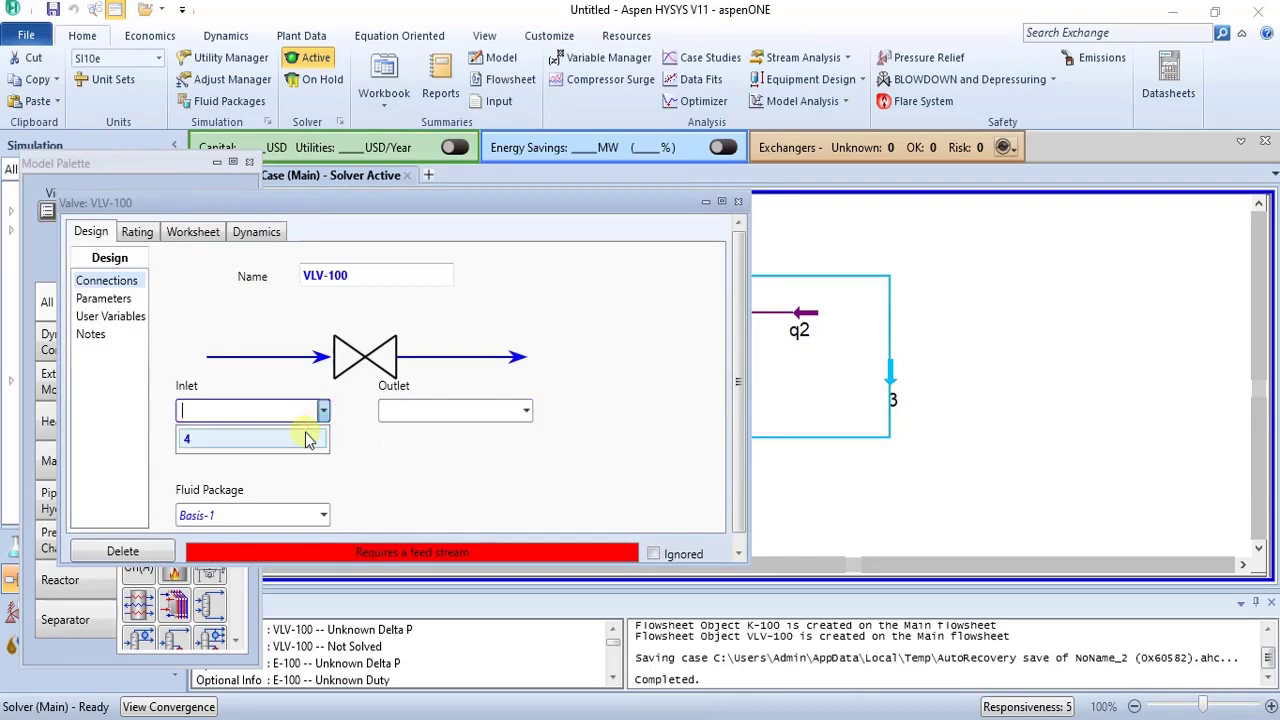
pyautogui.click(303, 438)
pyautogui.click(524, 410)
pyautogui.click(518, 436)
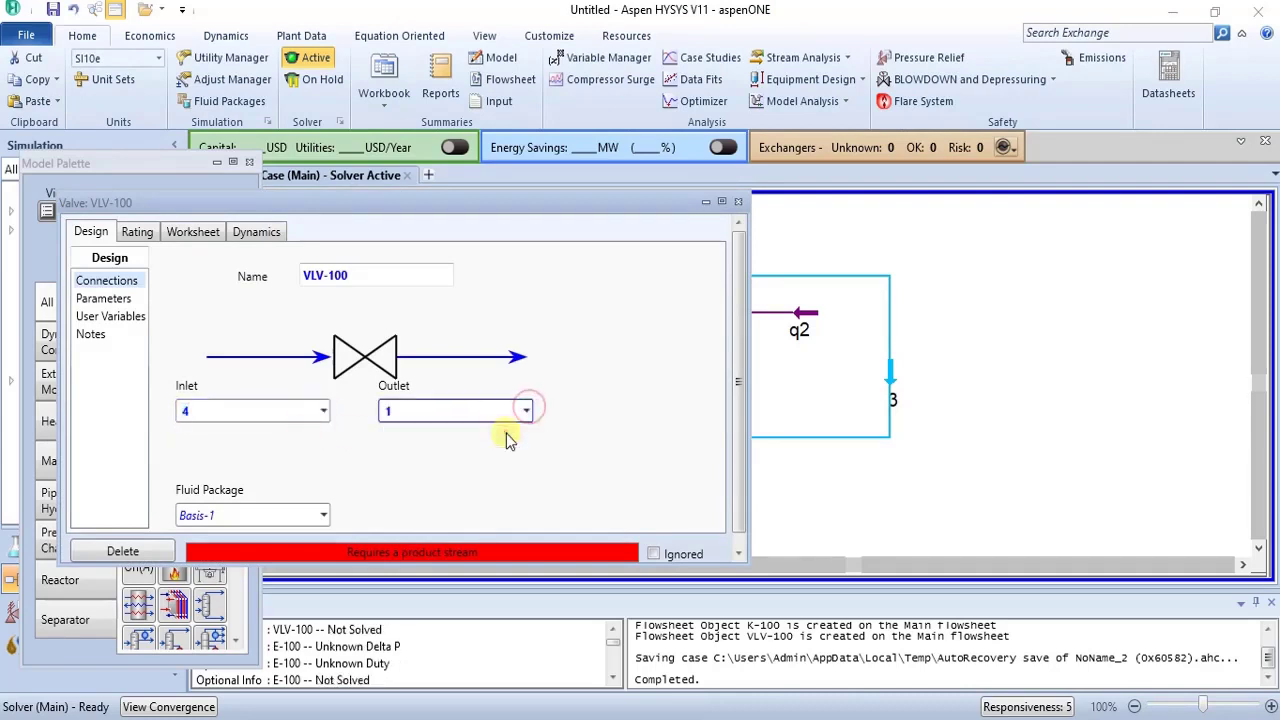
pyautogui.click(737, 204)
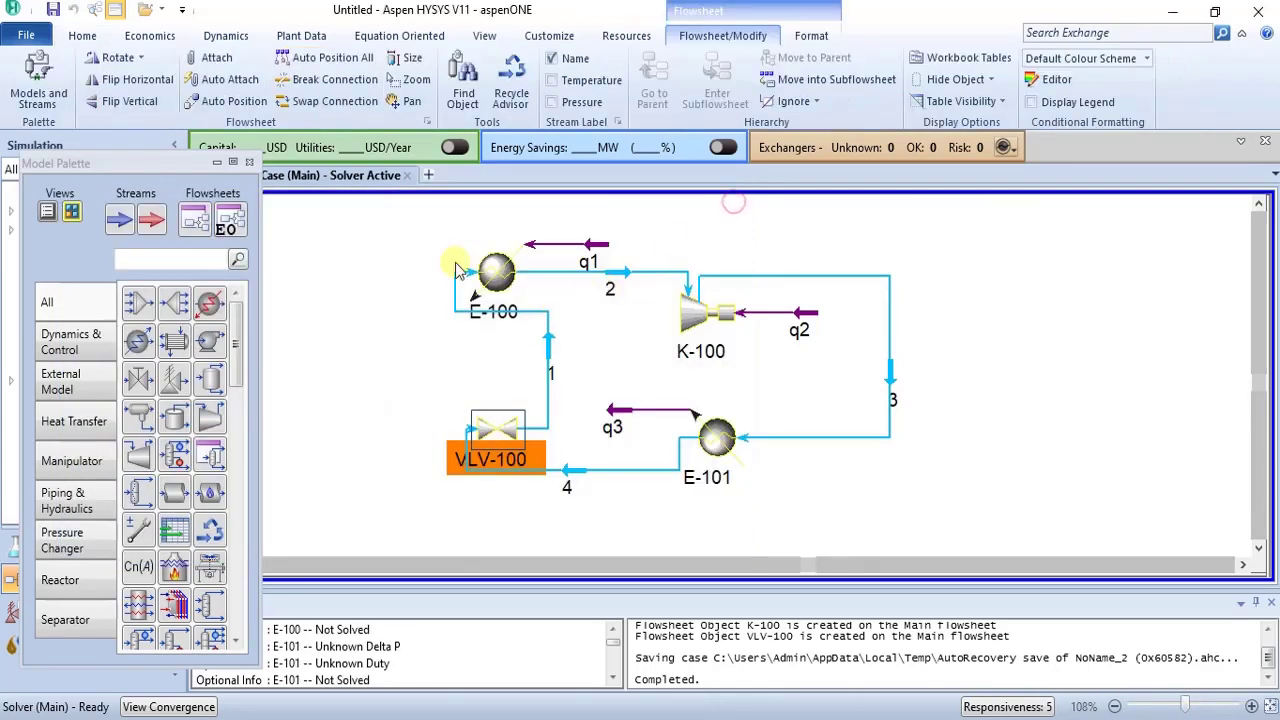
pyautogui.moveTo(548, 364); pyautogui.dragTo(424, 370)
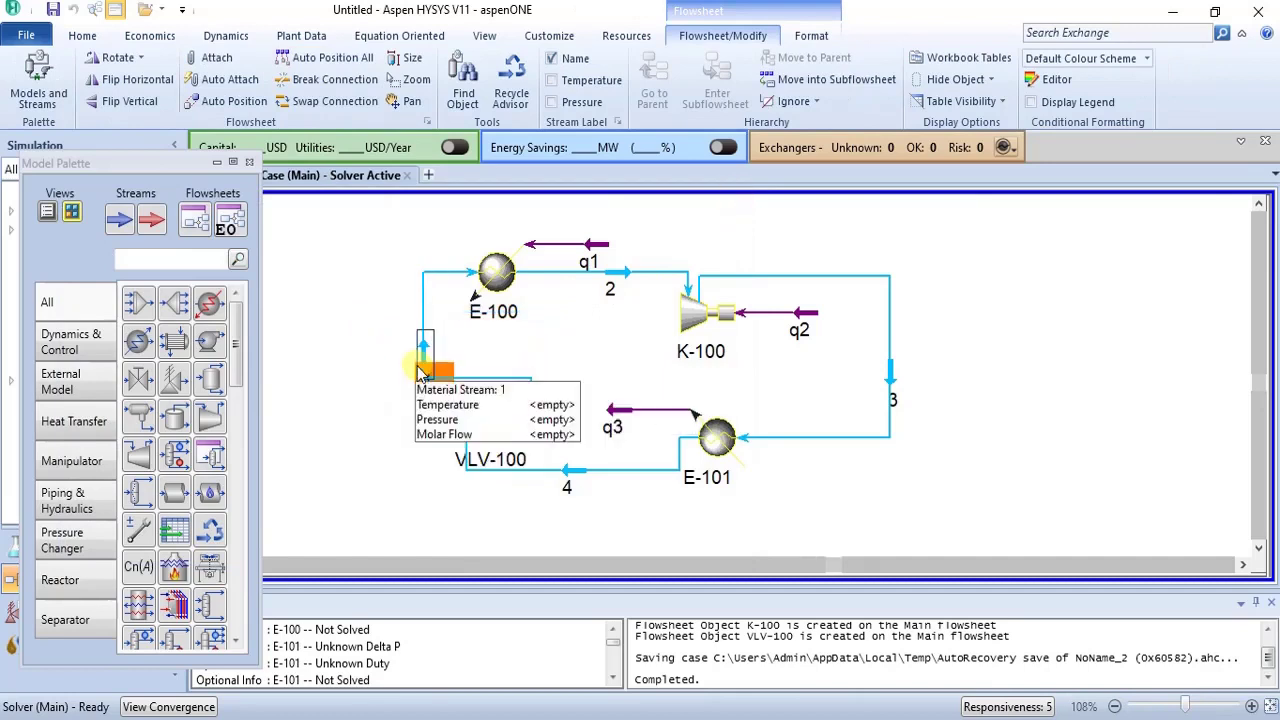
# Flip valve VLV-100 horizontally and align it level with cooler E-101
pyautogui.click(492, 455)
pyautogui.moveTo(492, 455); pyautogui.dragTo(505, 440)
pyautogui.moveTo(528, 418)
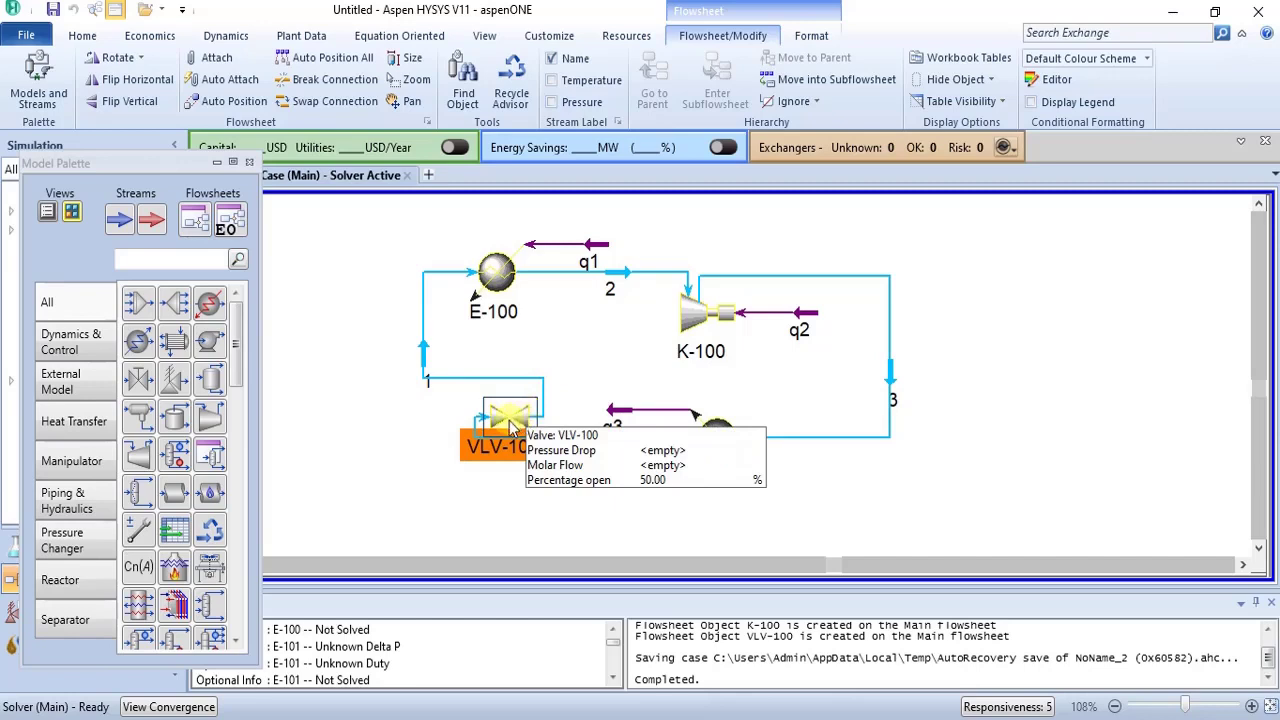
pyautogui.click(125, 103)
pyautogui.click(405, 420)
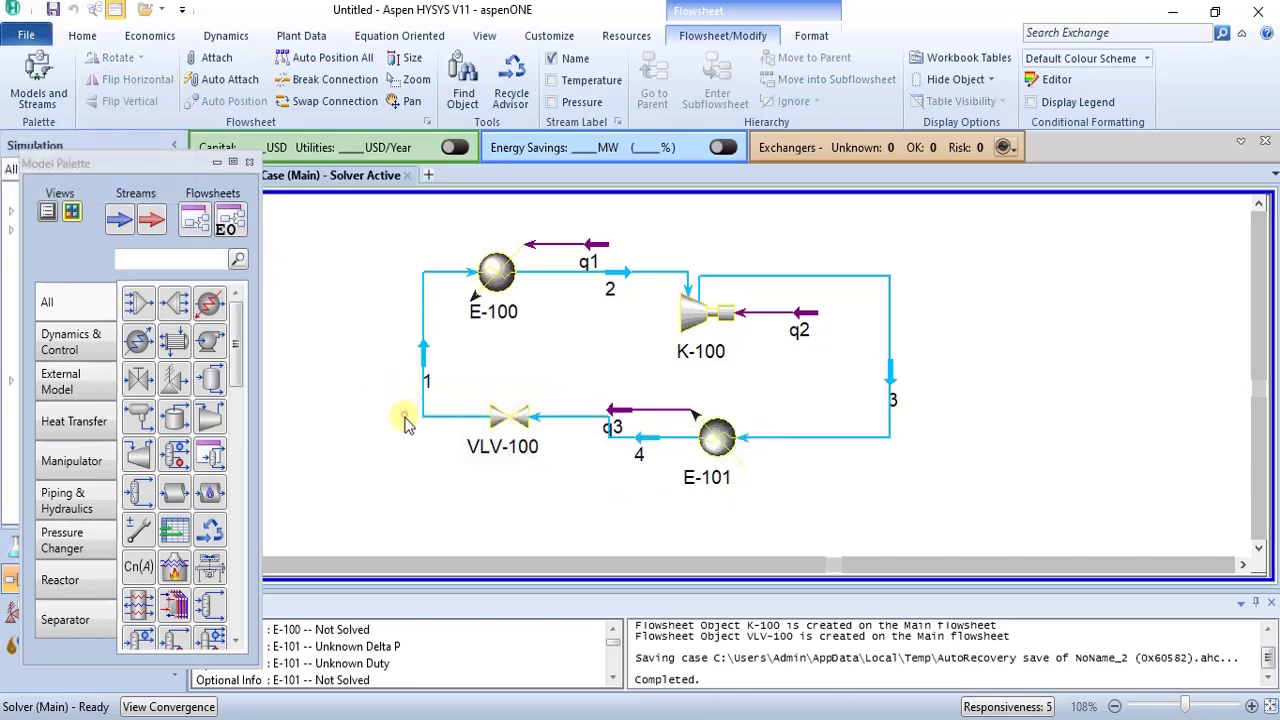
pyautogui.click(510, 418)
pyautogui.moveTo(510, 418); pyautogui.dragTo(510, 439)
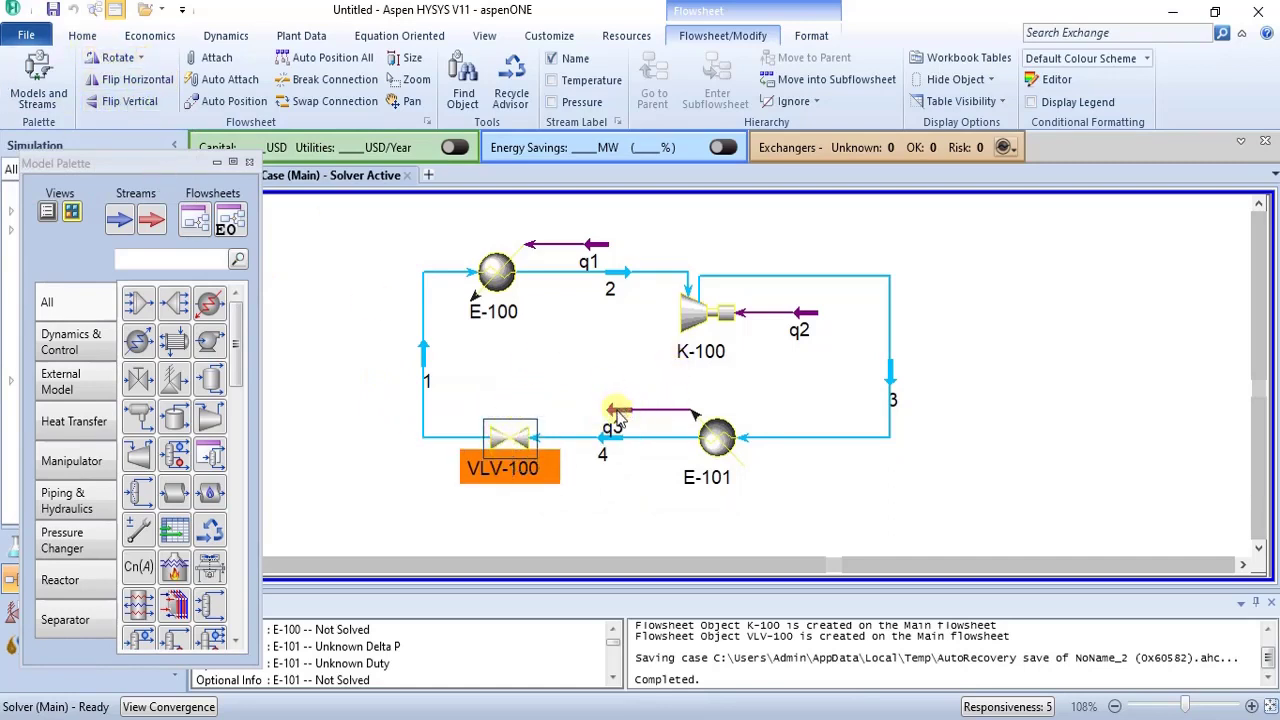
# Shift energy stream q3 and cooler E-101 to the right to space out the lower line of the cycle
pyautogui.moveTo(618, 418); pyautogui.dragTo(647, 410)
pyautogui.click(660, 410)
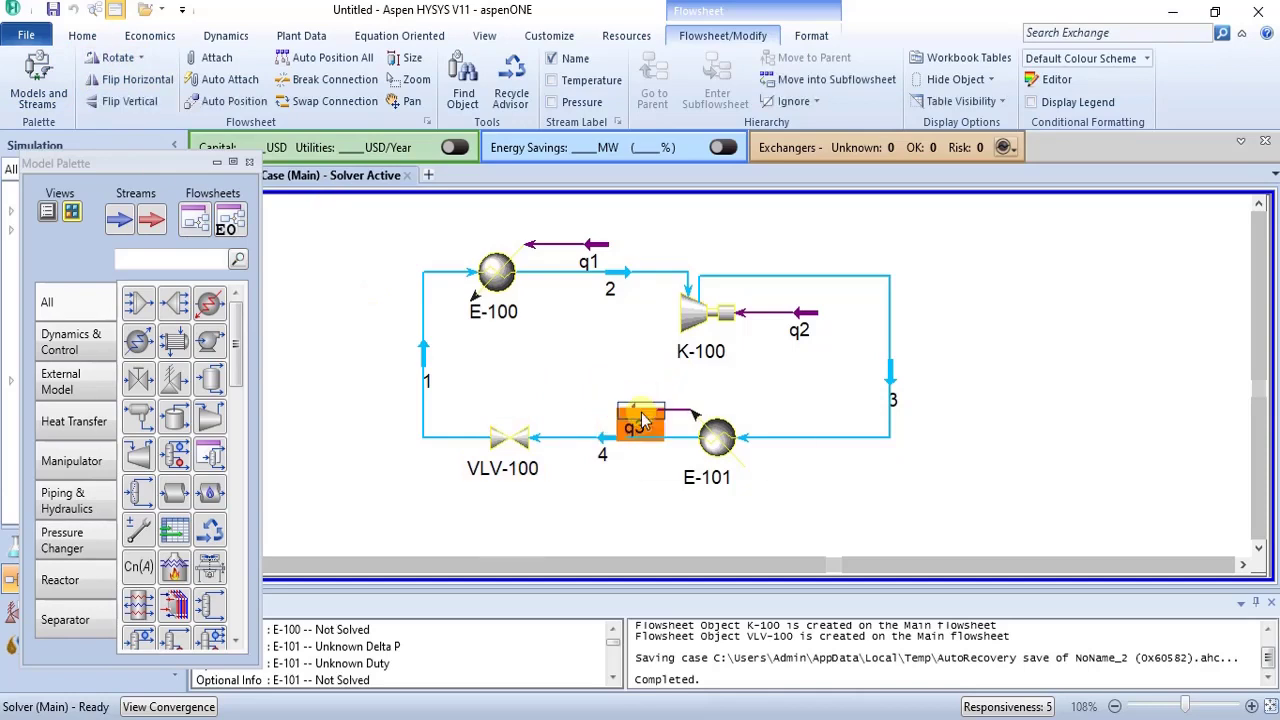
pyautogui.moveTo(712, 440); pyautogui.dragTo(779, 434)
pyautogui.click(652, 420)
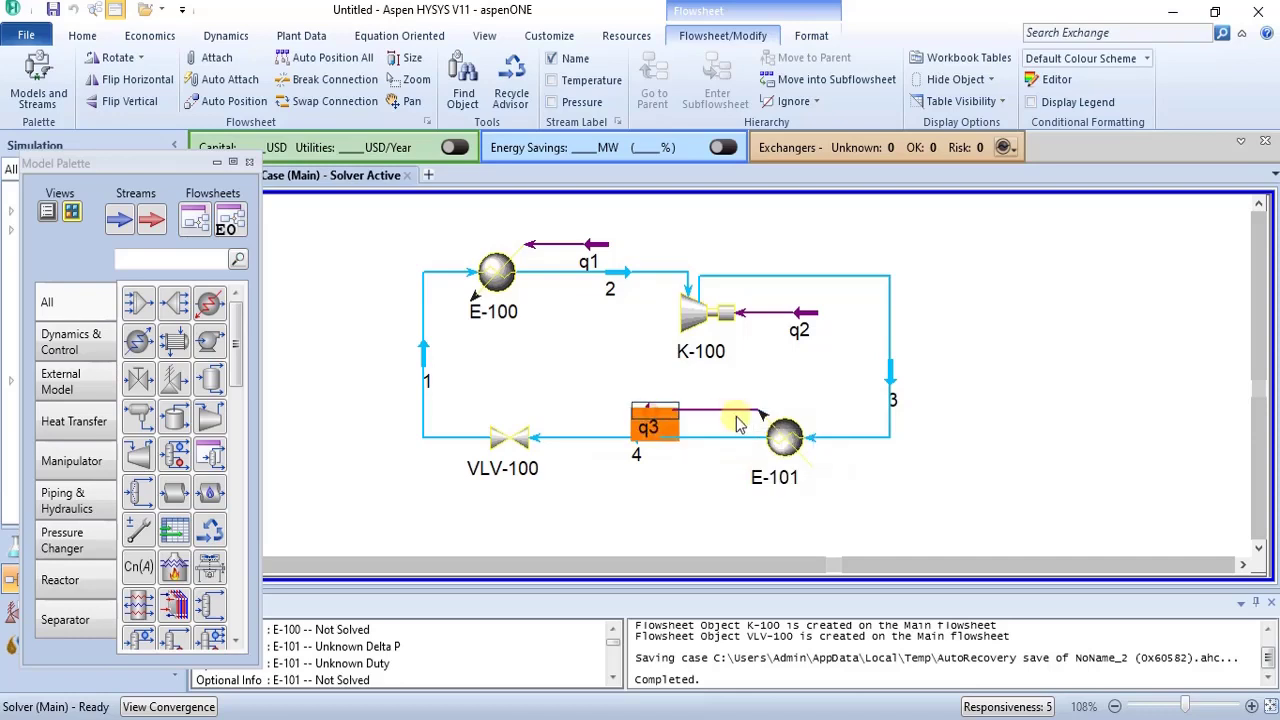
# Move energy stream q3 closer to cooler E-101 and level the upper segment of stream 3 with stream 2
pyautogui.moveTo(708, 424); pyautogui.dragTo(726, 420)
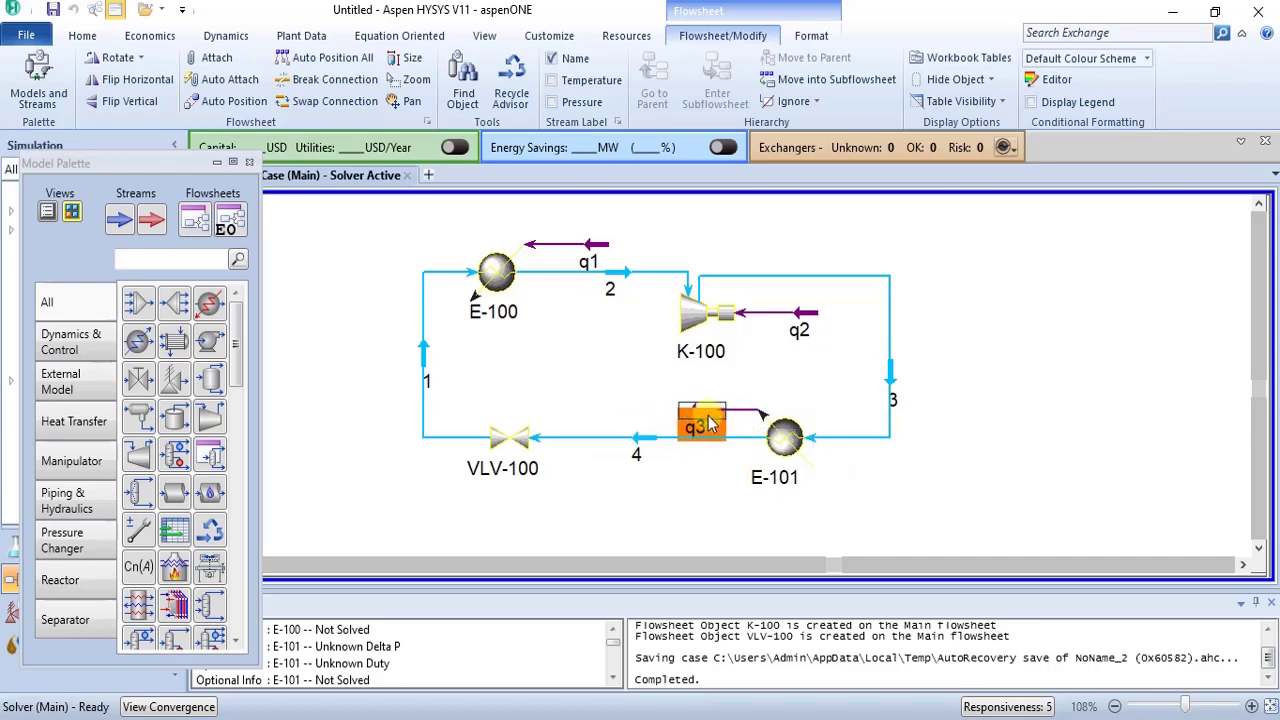
pyautogui.click(718, 380)
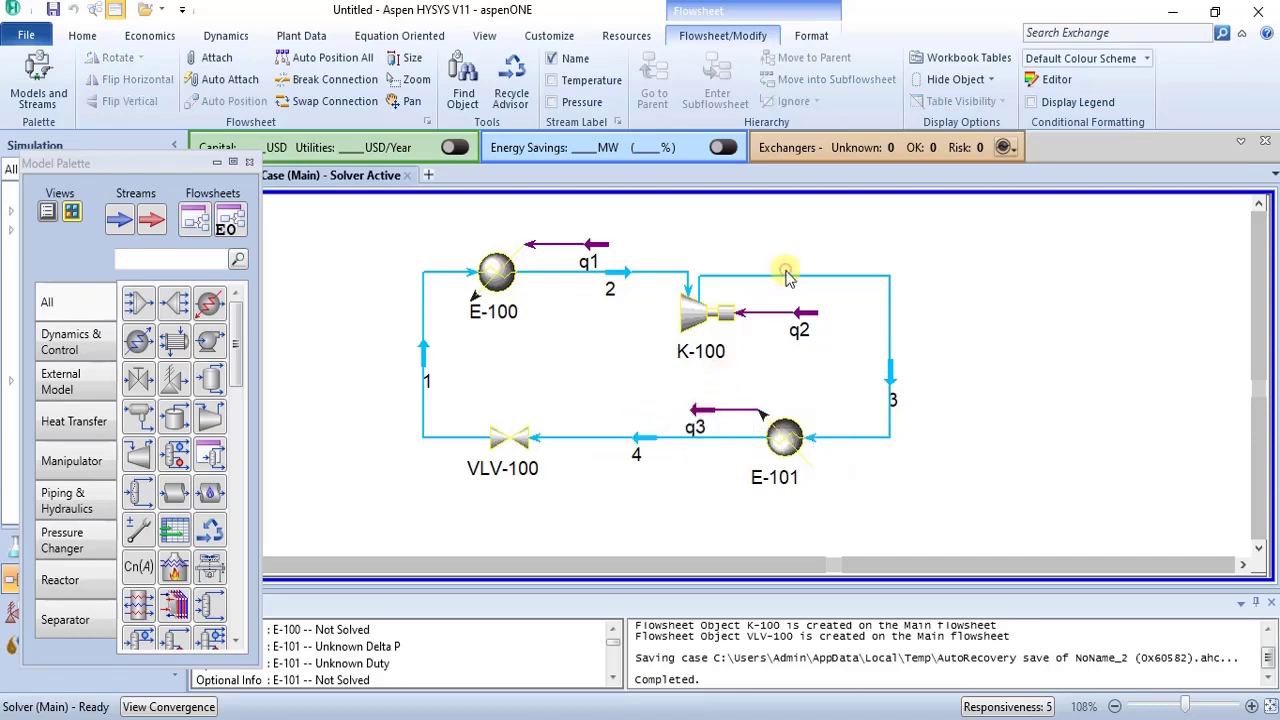
pyautogui.moveTo(785, 282); pyautogui.dragTo(786, 265)
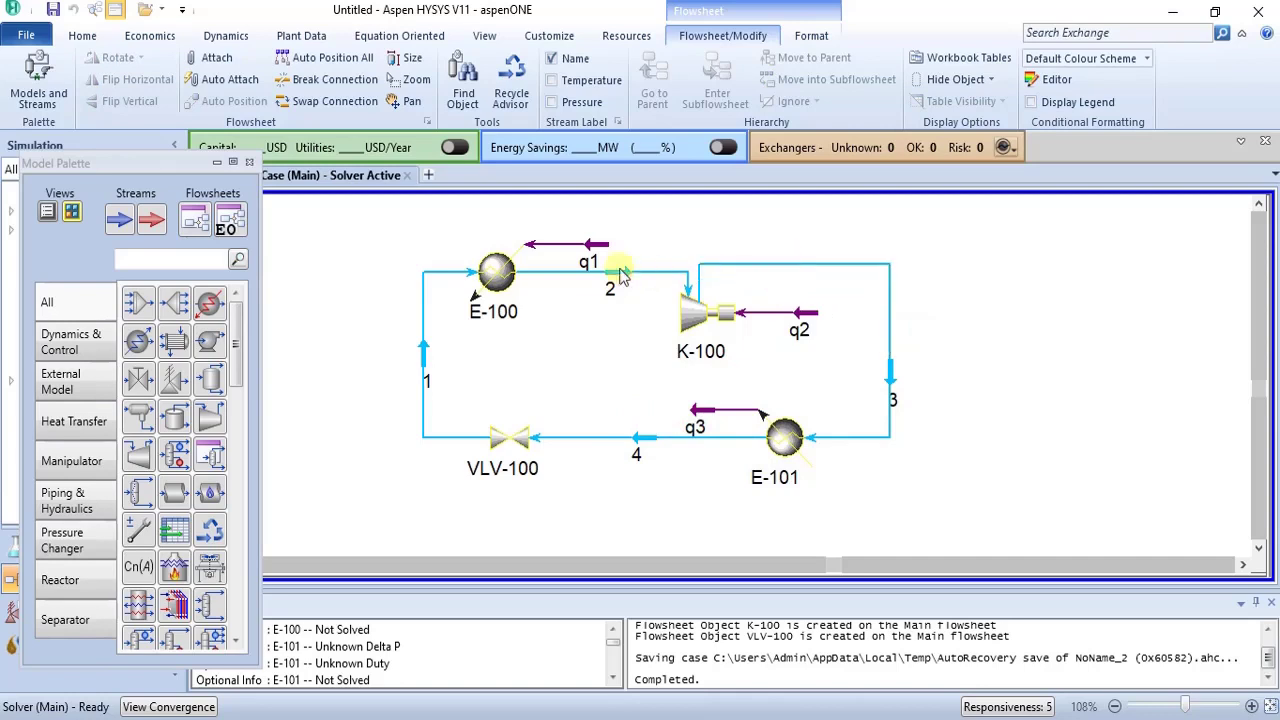
pyautogui.click(590, 280)
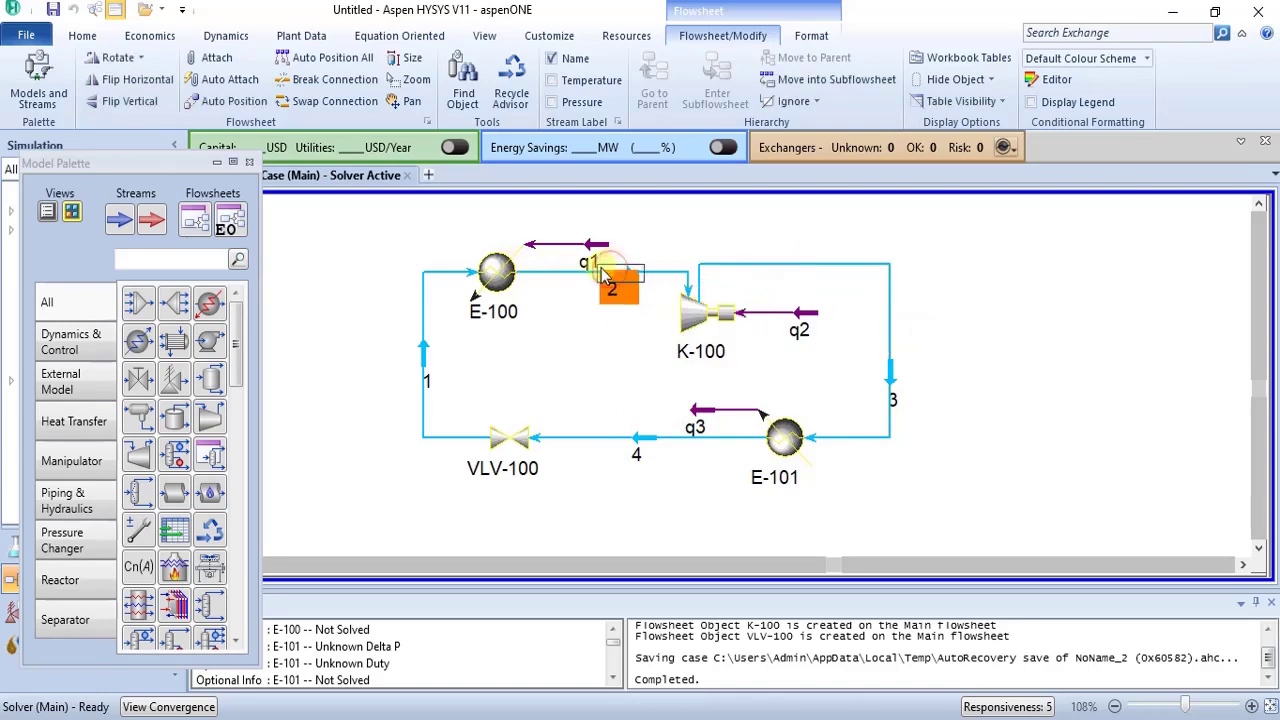
pyautogui.moveTo(777, 266); pyautogui.dragTo(777, 271)
pyautogui.click(548, 370)
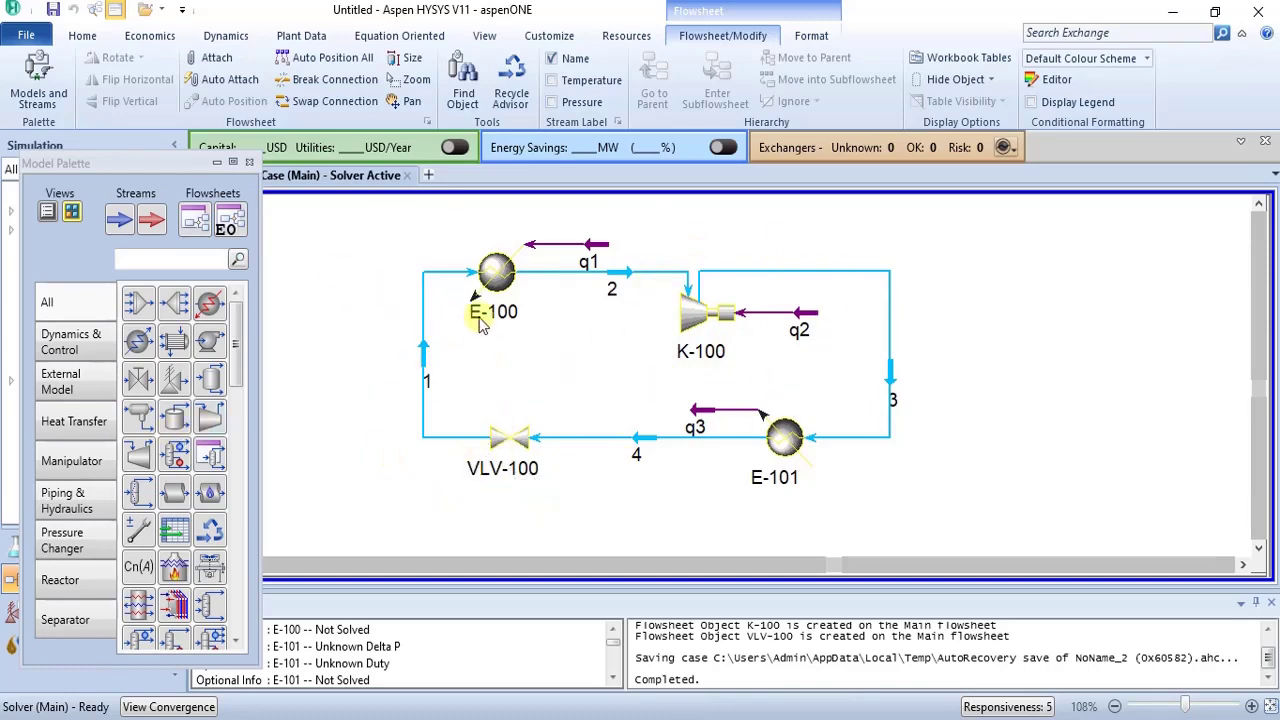
# Set the pressure drop of heater E-100 to 5 kPa
pyautogui.moveTo(486, 280)
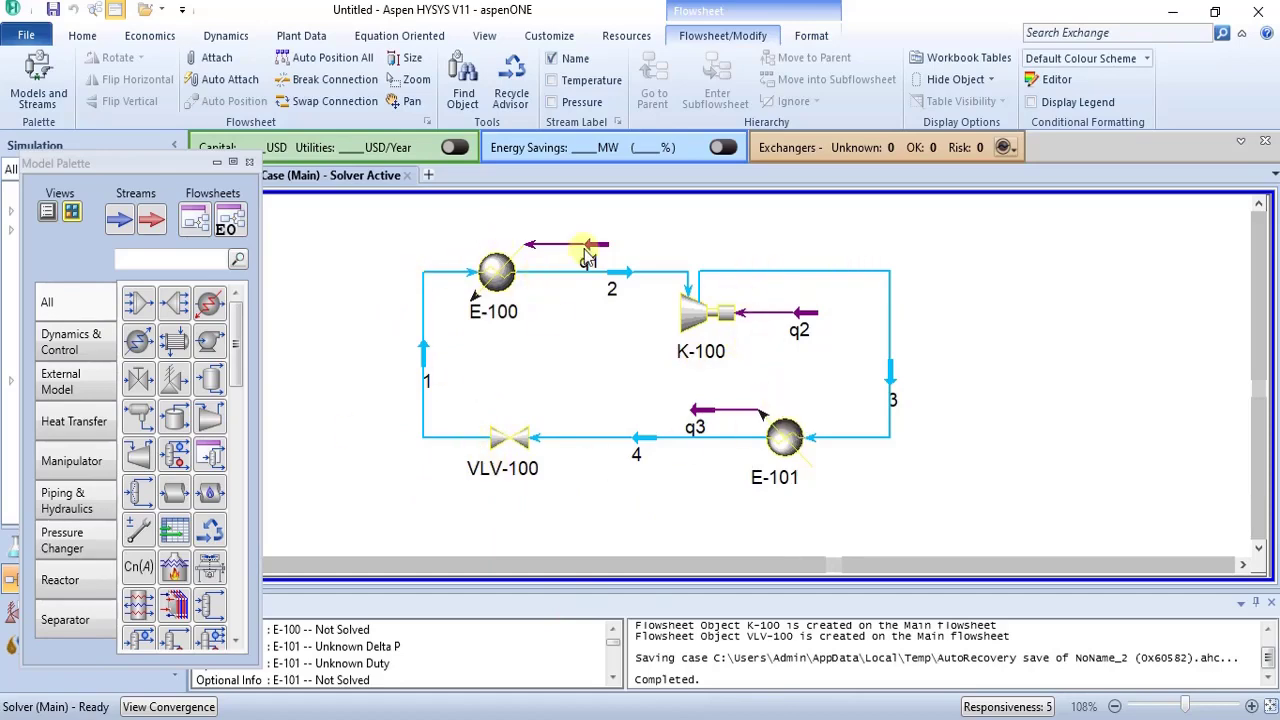
pyautogui.click(474, 667)
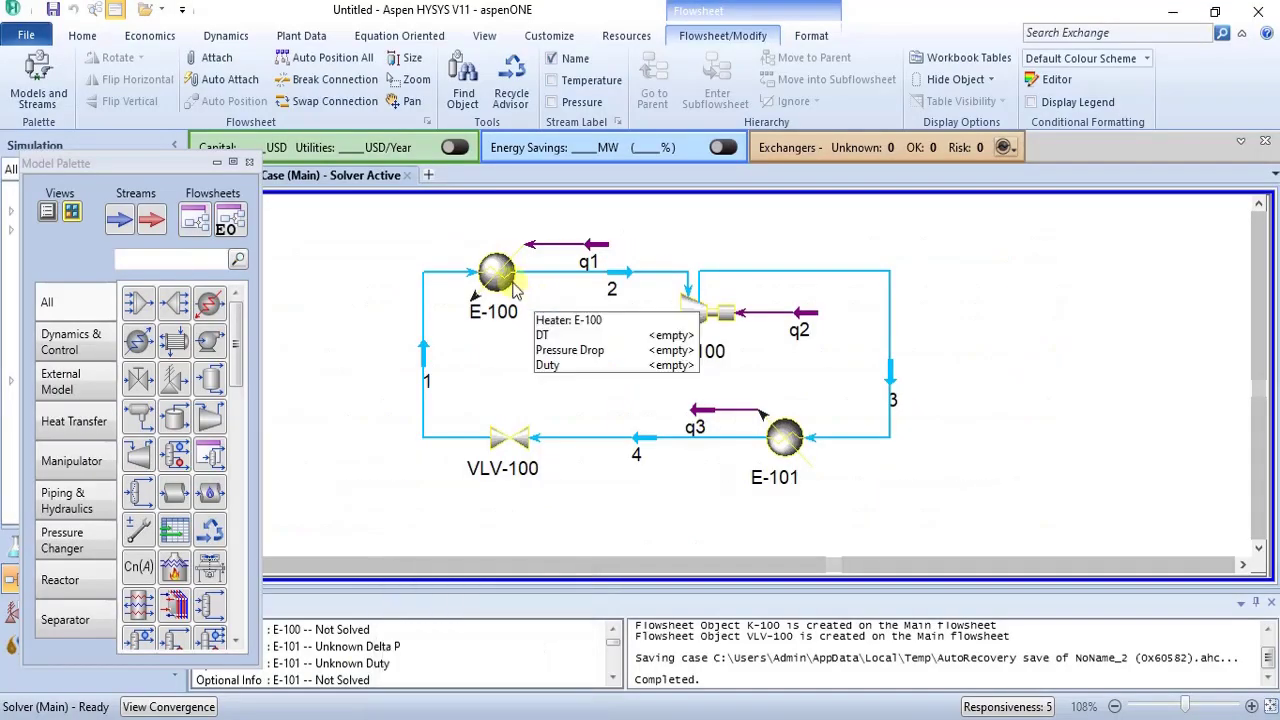
pyautogui.moveTo(505, 278); pyautogui.dragTo(490, 283)
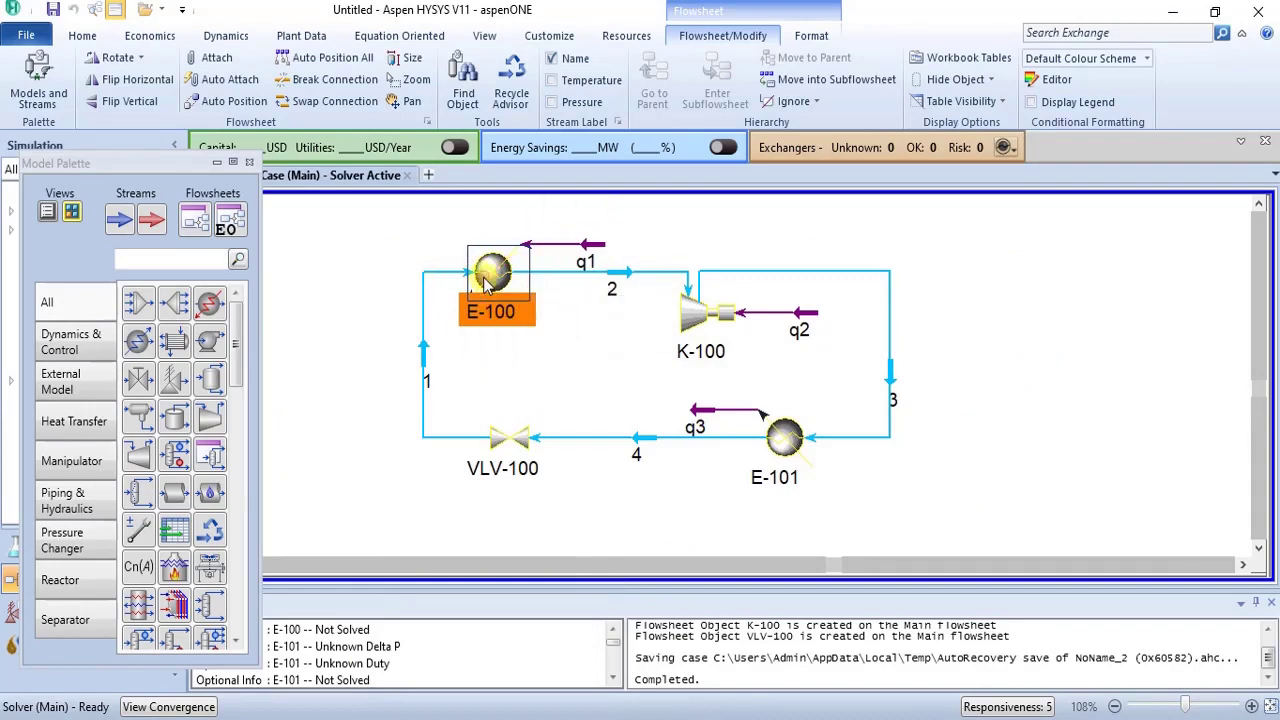
pyautogui.doubleClick(487, 283)
pyautogui.click(141, 338)
pyautogui.click(255, 329)
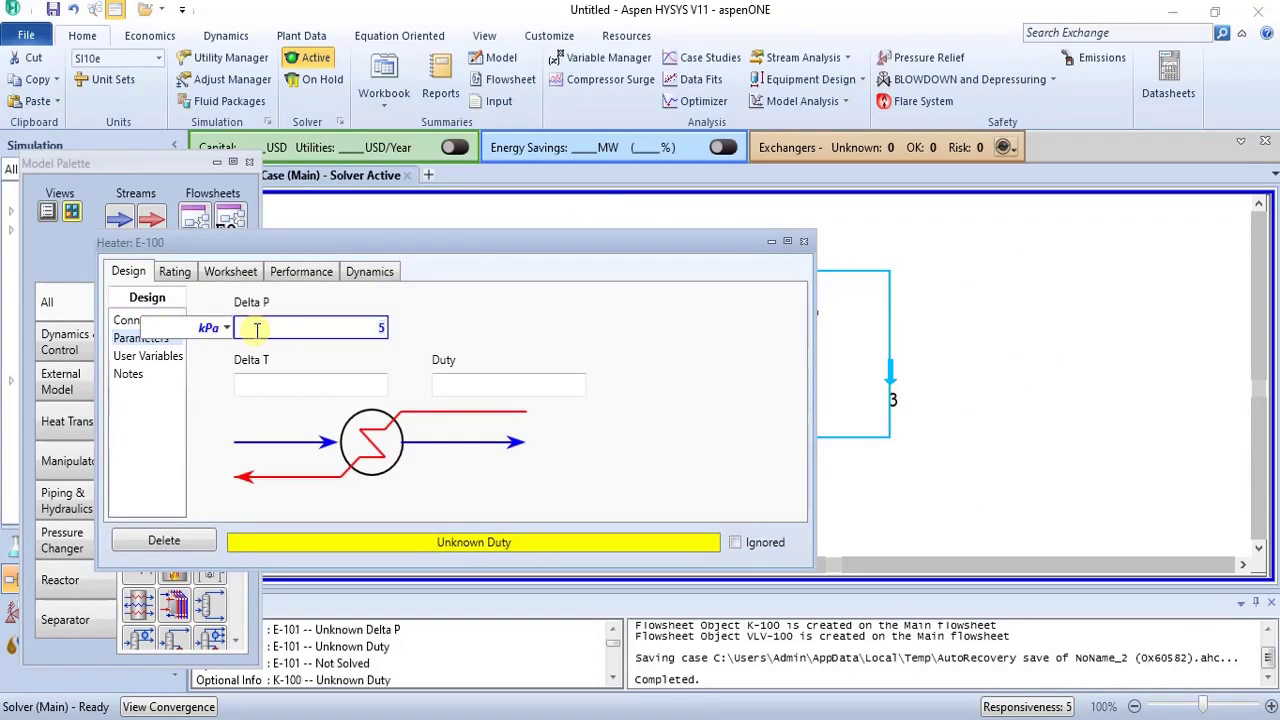
pyautogui.click(630, 330)
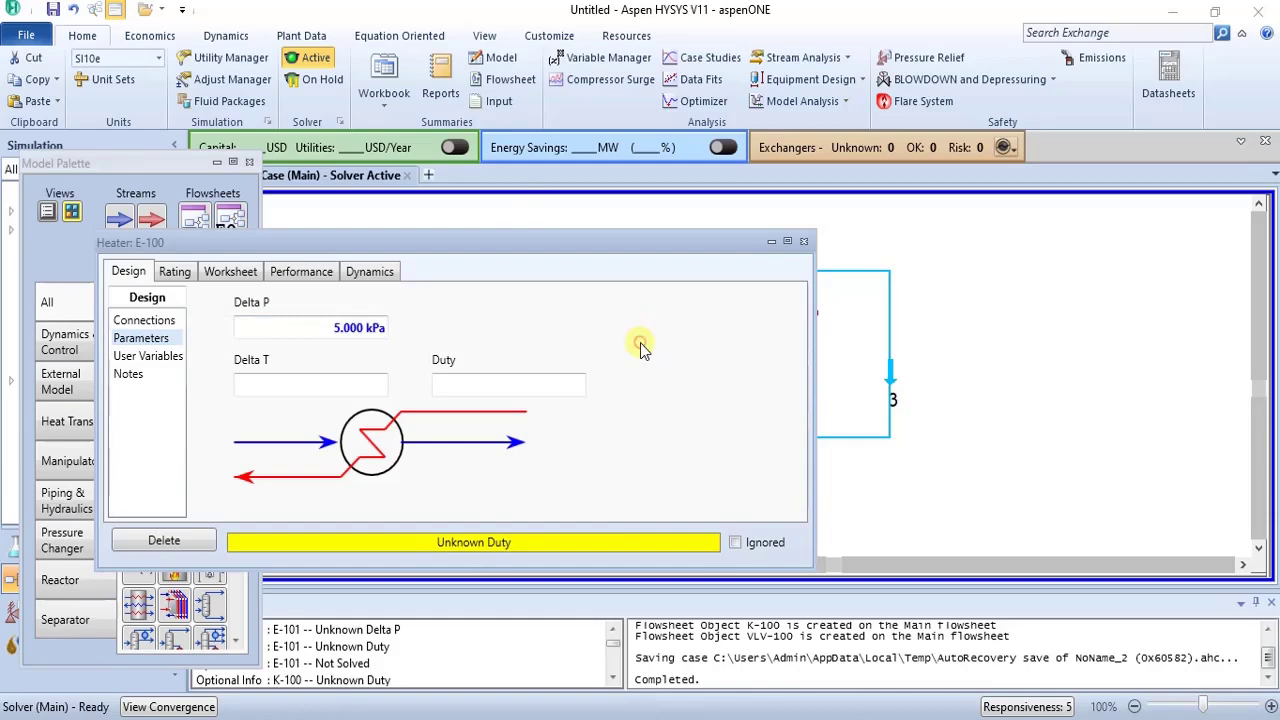
pyautogui.click(803, 241)
pyautogui.click(386, 346)
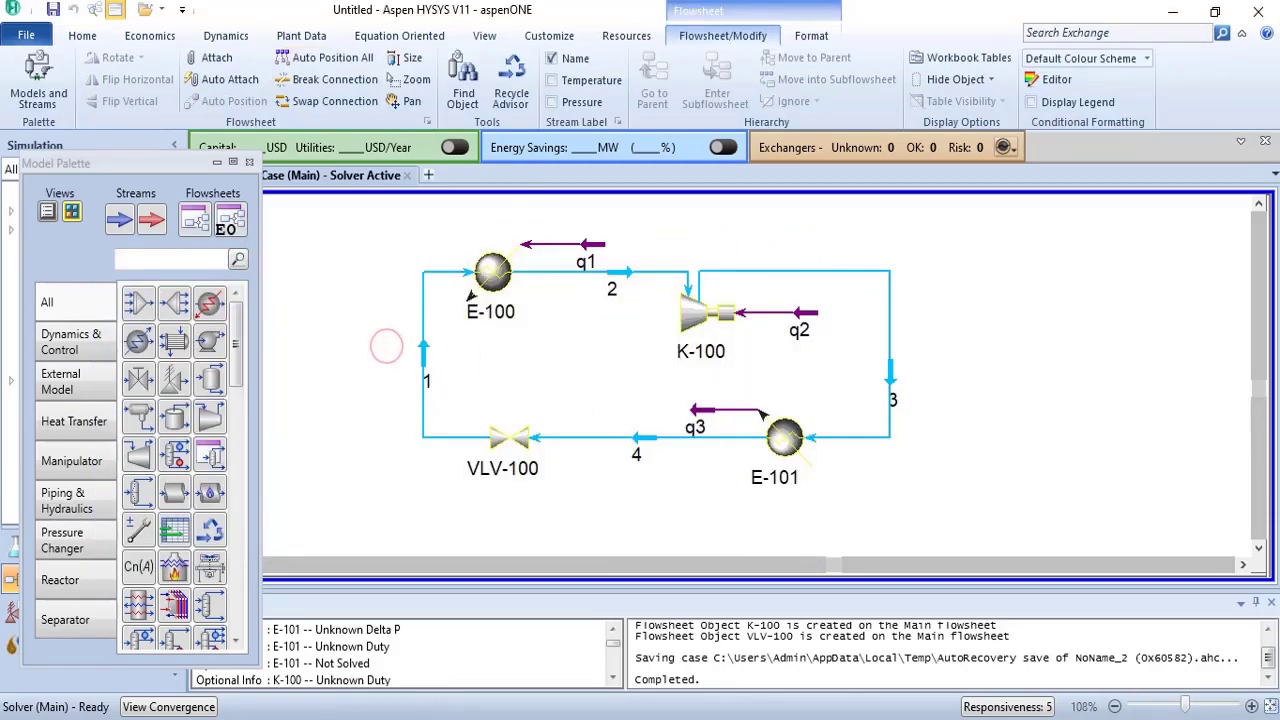
# Set stream 2's vapour fraction to 1 and its temperature to -15 °C, and check the remaining data in HYSYS2016.pdf
pyautogui.moveTo(483, 680)
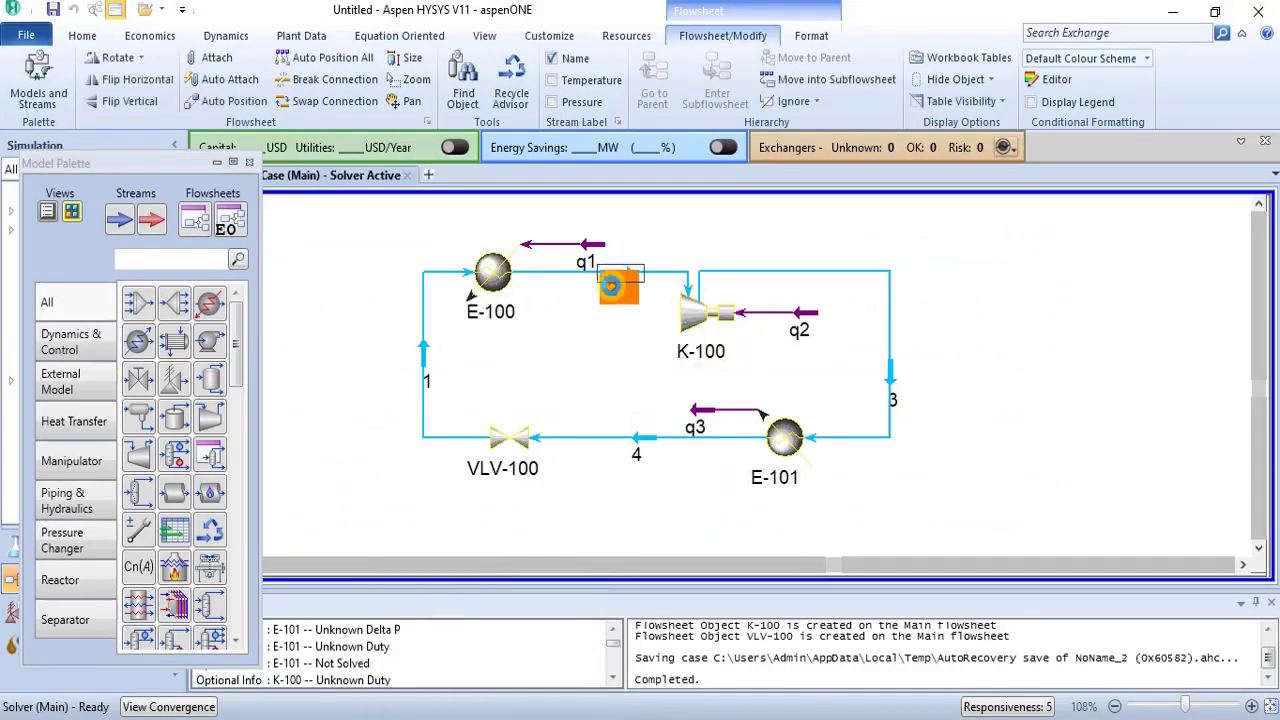
pyautogui.doubleClick(617, 286)
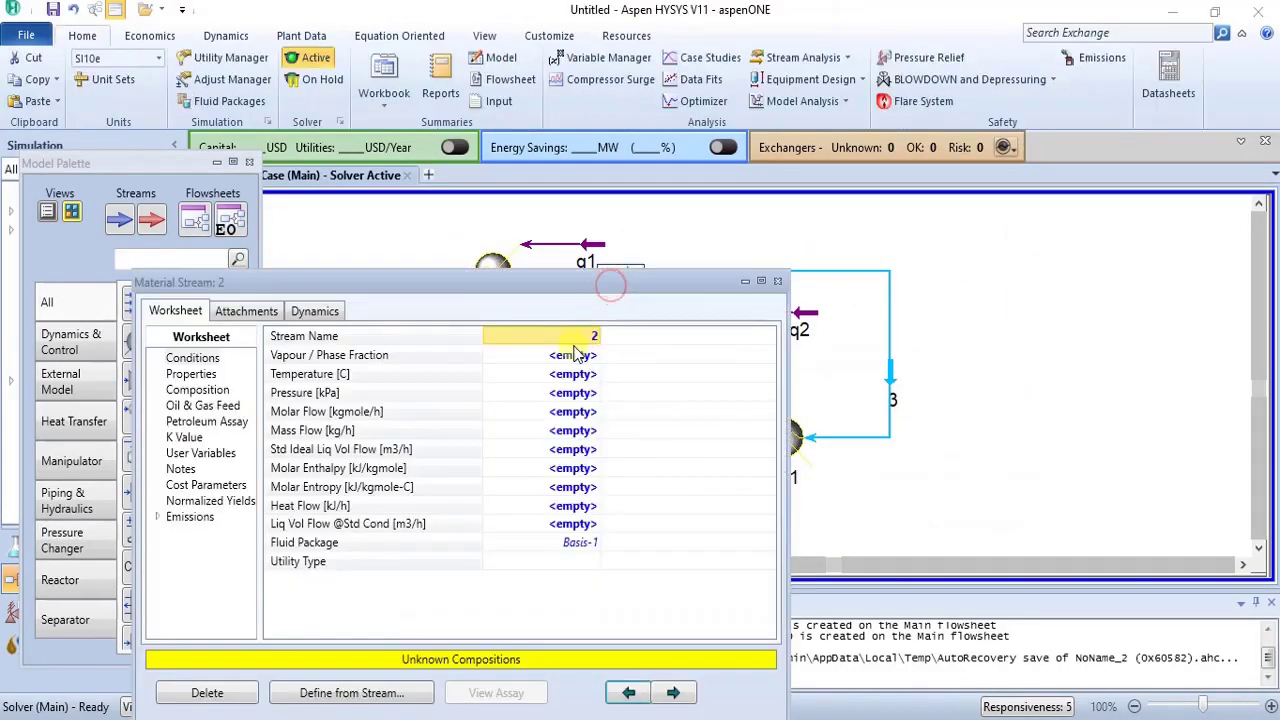
pyautogui.click(559, 360)
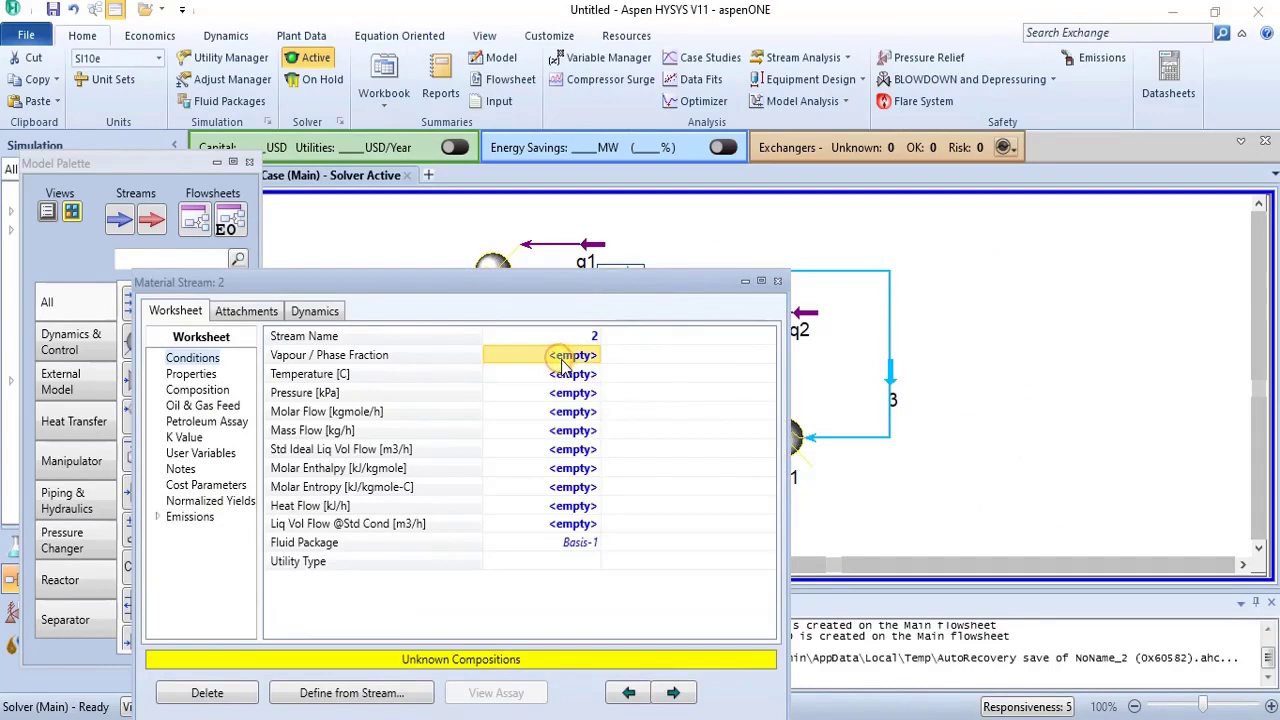
pyautogui.write('1')
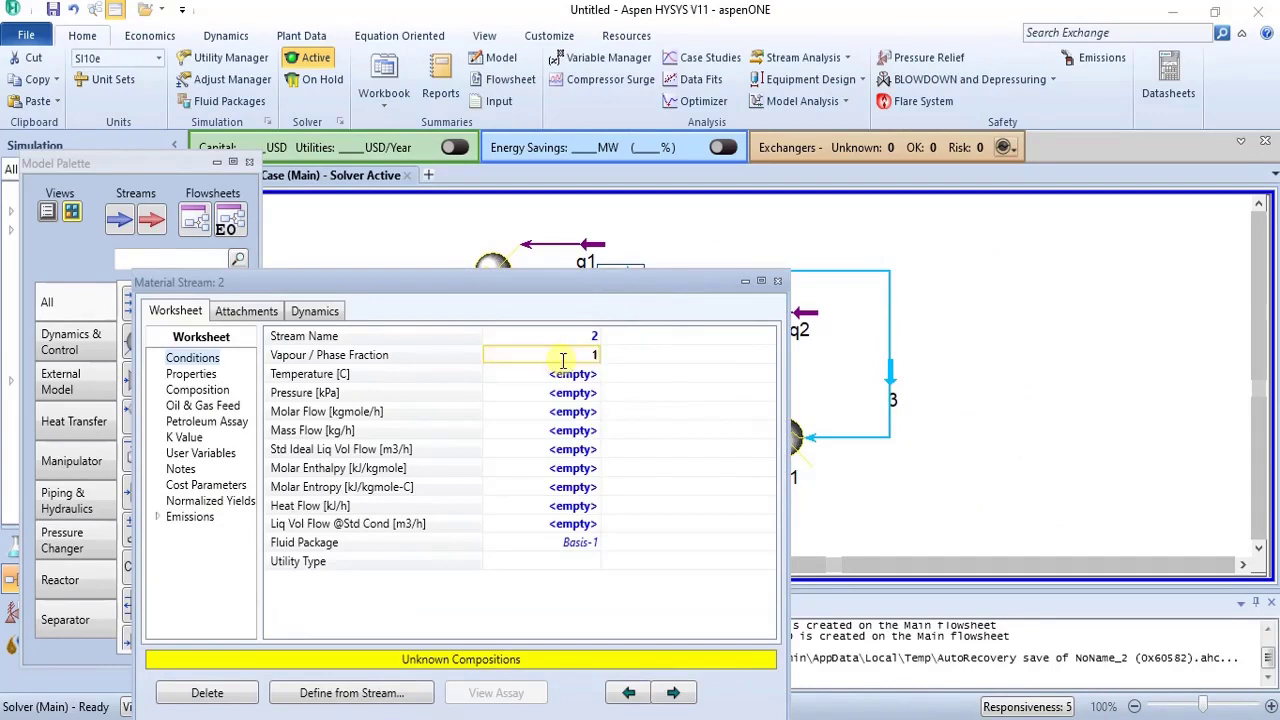
pyautogui.press('Return')
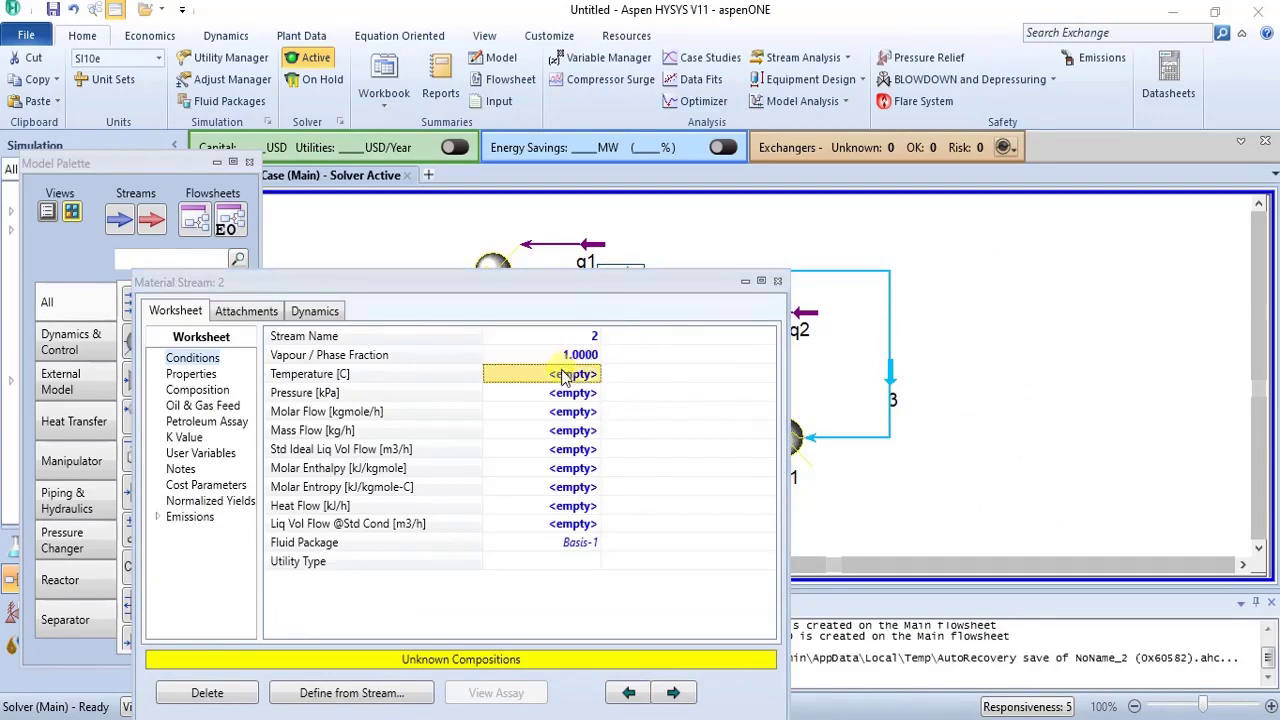
pyautogui.click(563, 372)
pyautogui.write('-15')
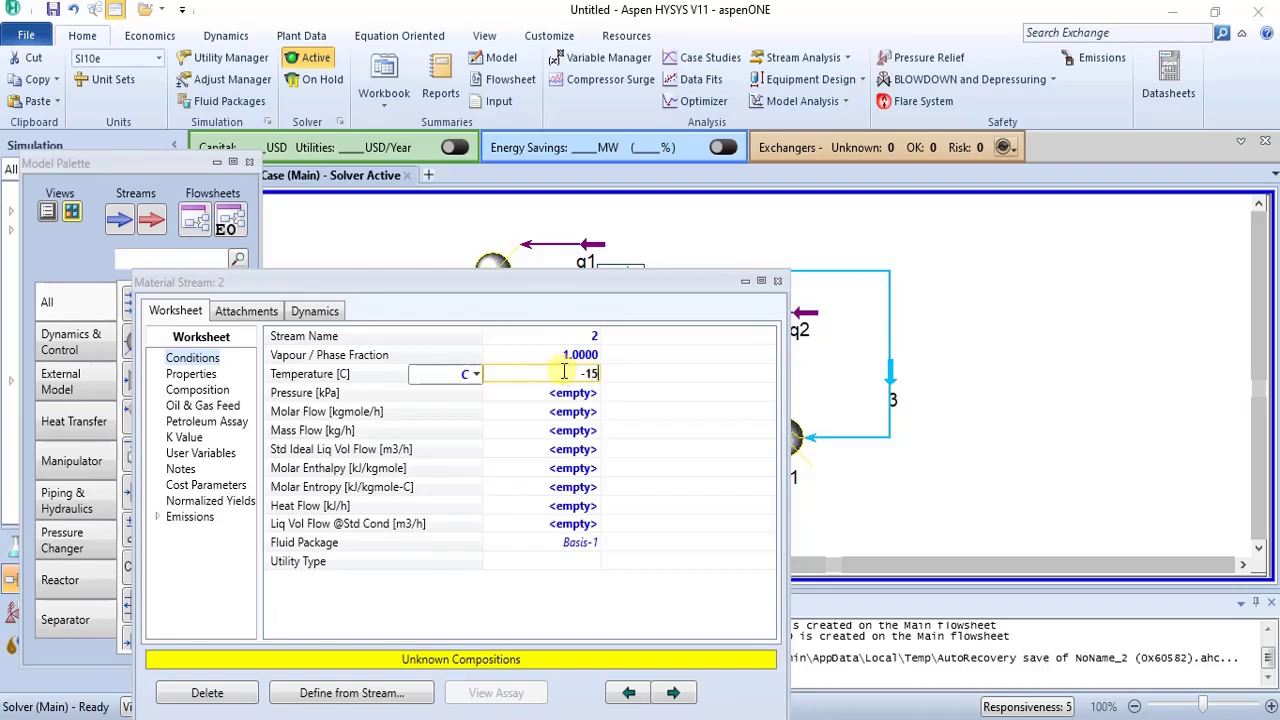
pyautogui.press('Return')
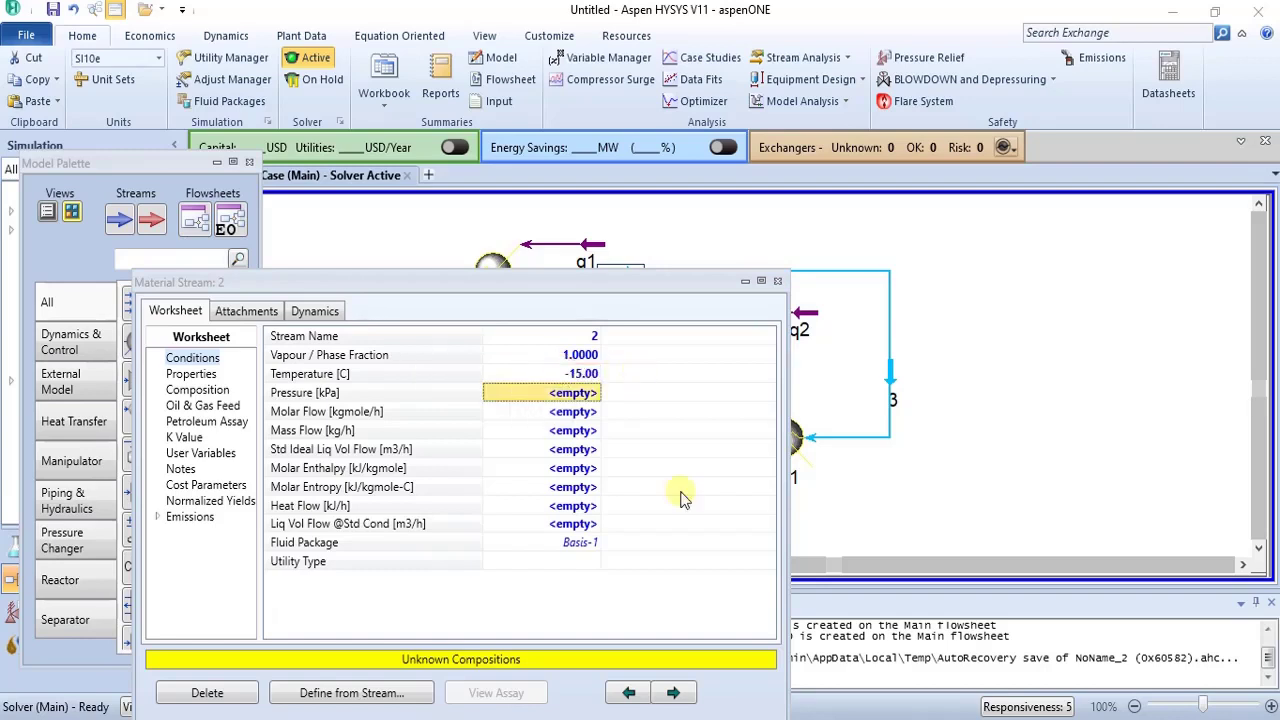
pyautogui.click(500, 685)
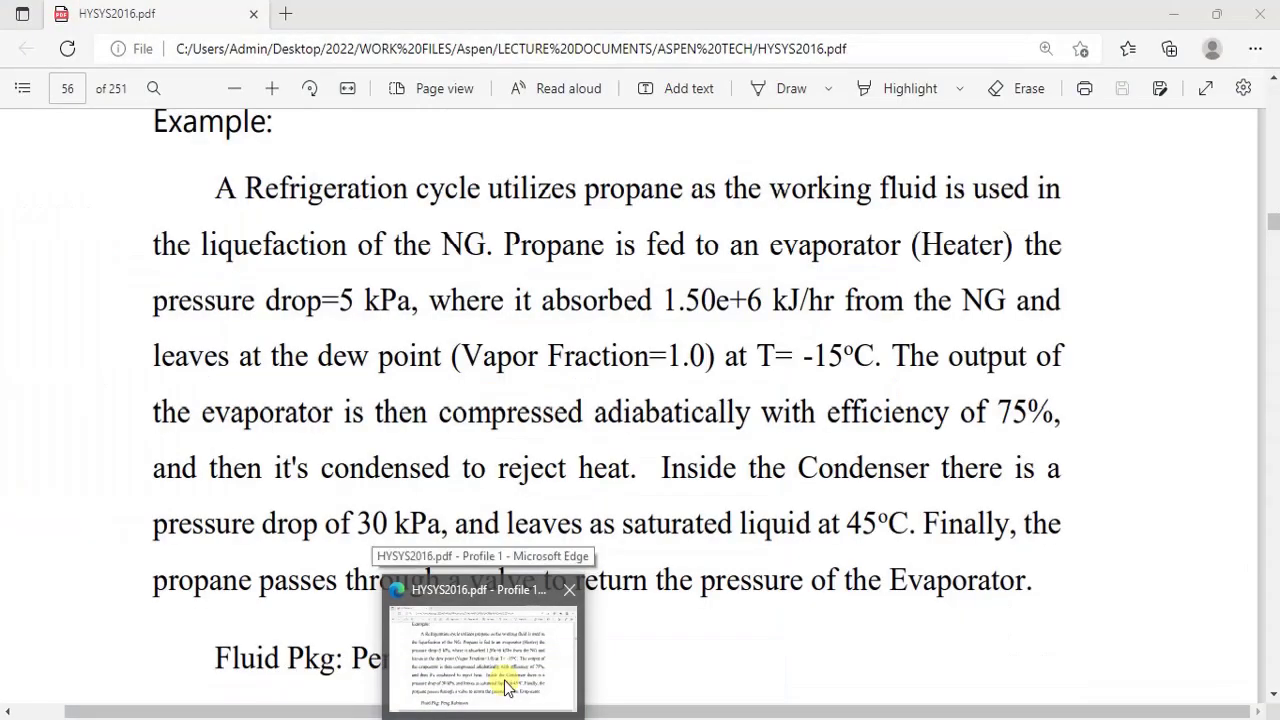
pyautogui.click(570, 590)
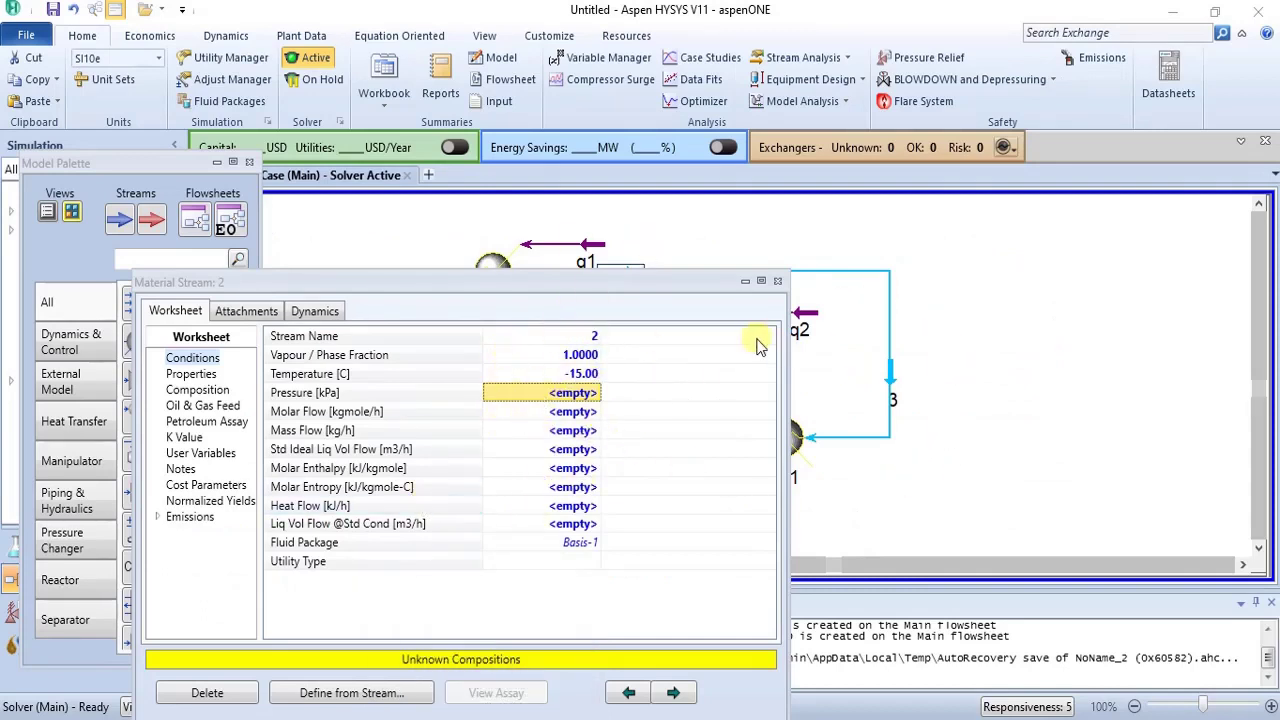
pyautogui.click(779, 283)
pyautogui.click(585, 335)
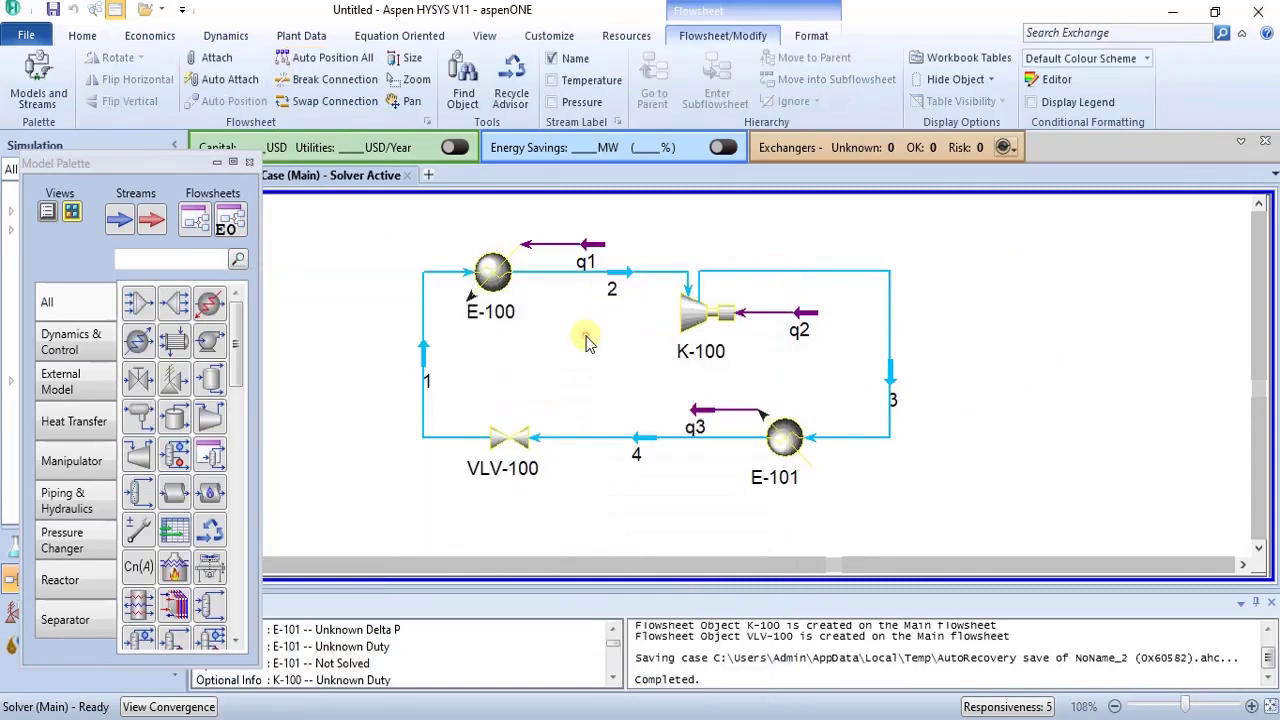
# Set the heat flow of energy stream q1 to 1.5e+6 kJ/h in the worksheet of heater E-100
pyautogui.click(509, 284)
pyautogui.doubleClick(510, 285)
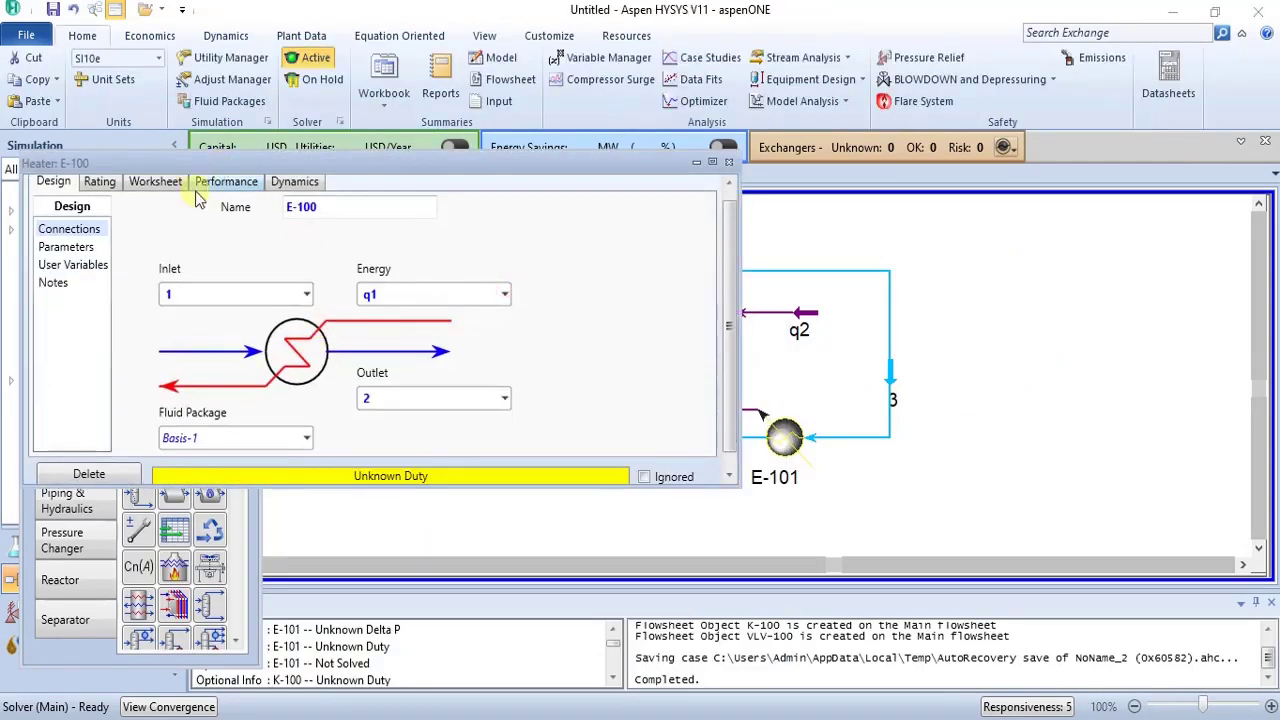
pyautogui.moveTo(640, 156); pyautogui.dragTo(668, 44)
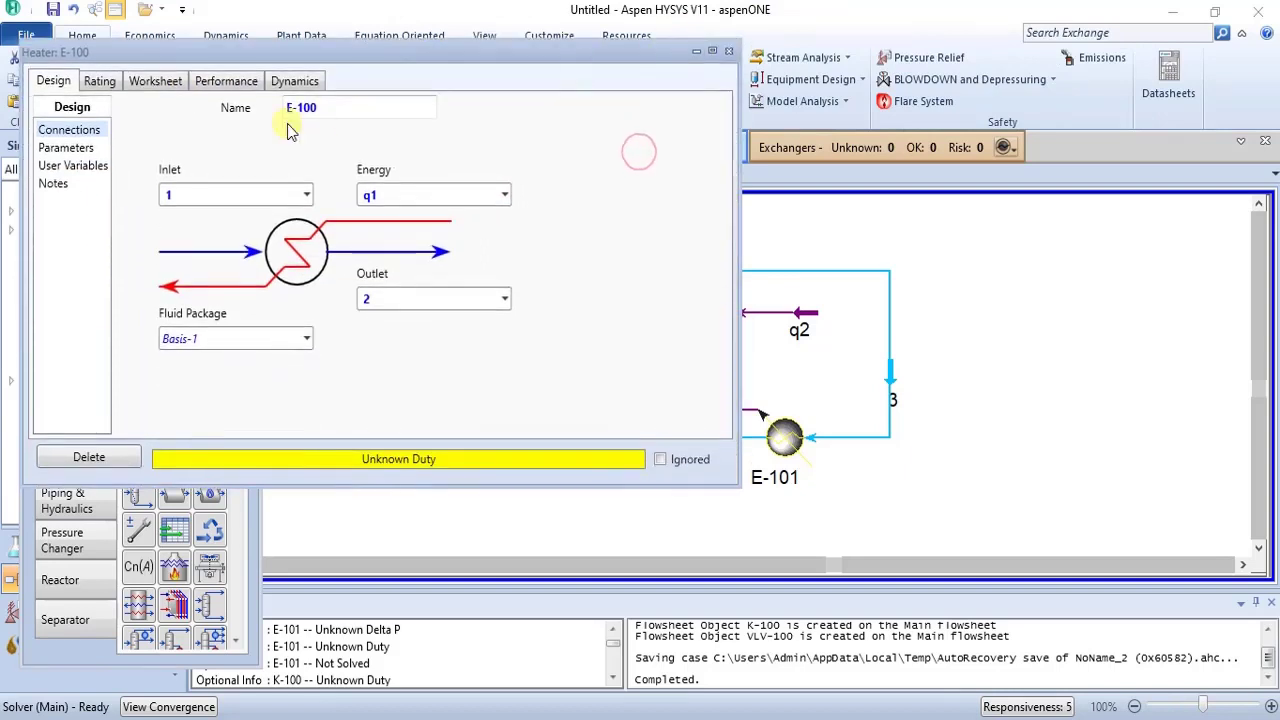
pyautogui.click(133, 80)
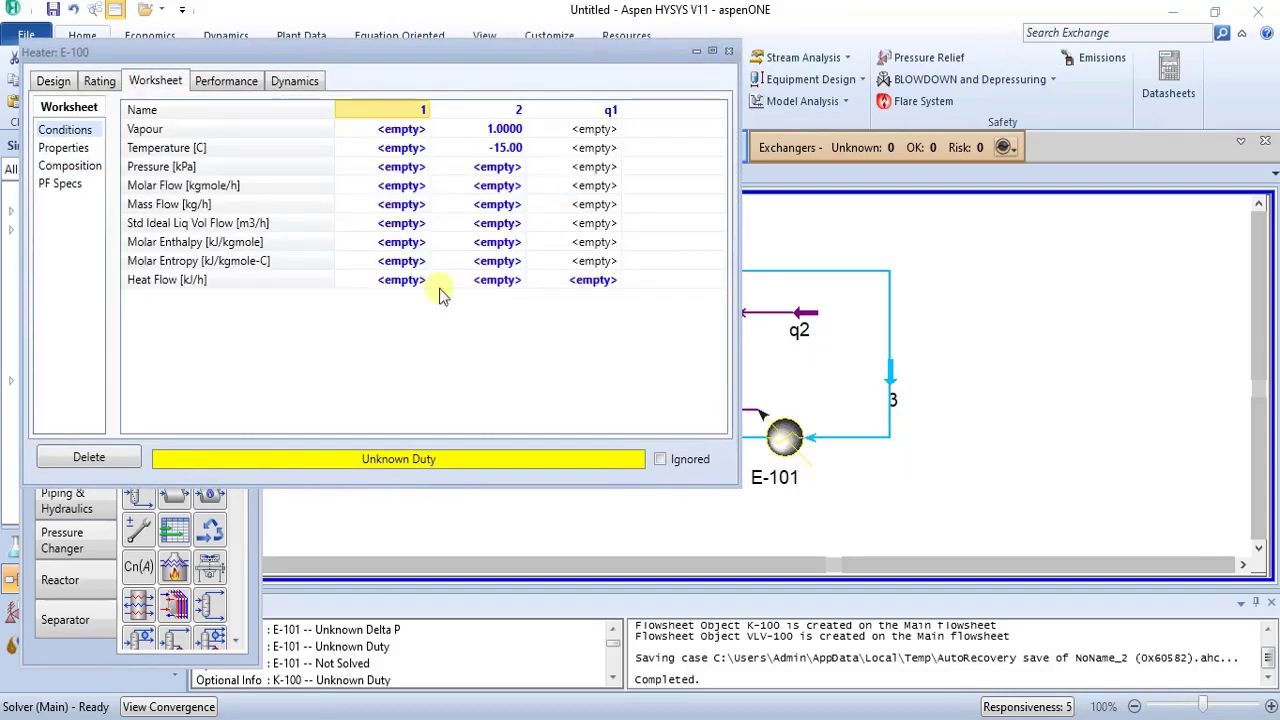
pyautogui.click(612, 283)
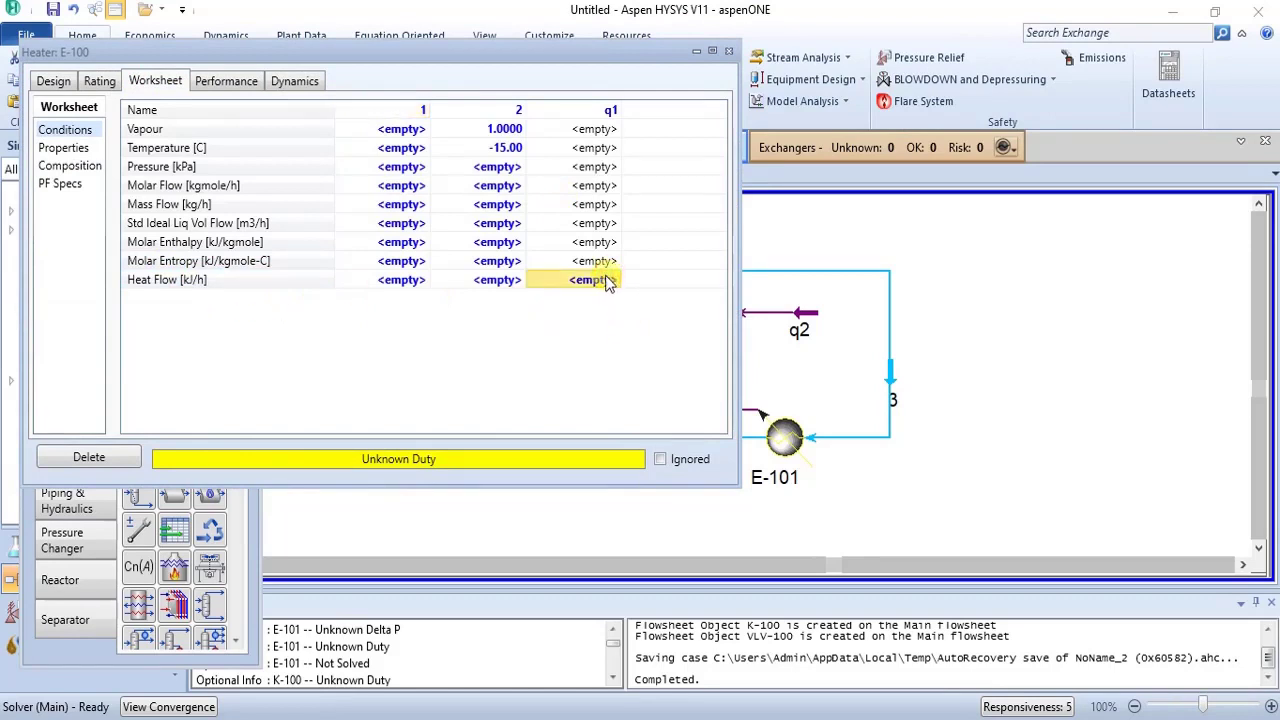
pyautogui.click(605, 280)
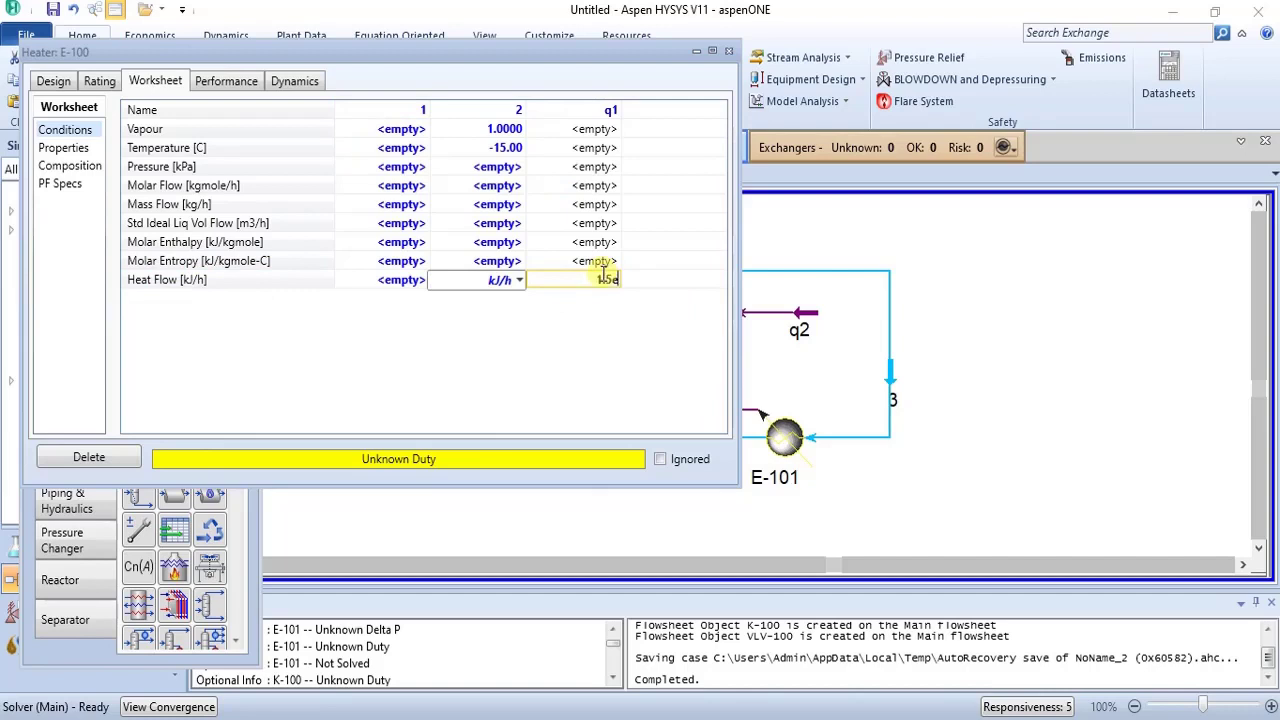
pyautogui.press('Return')
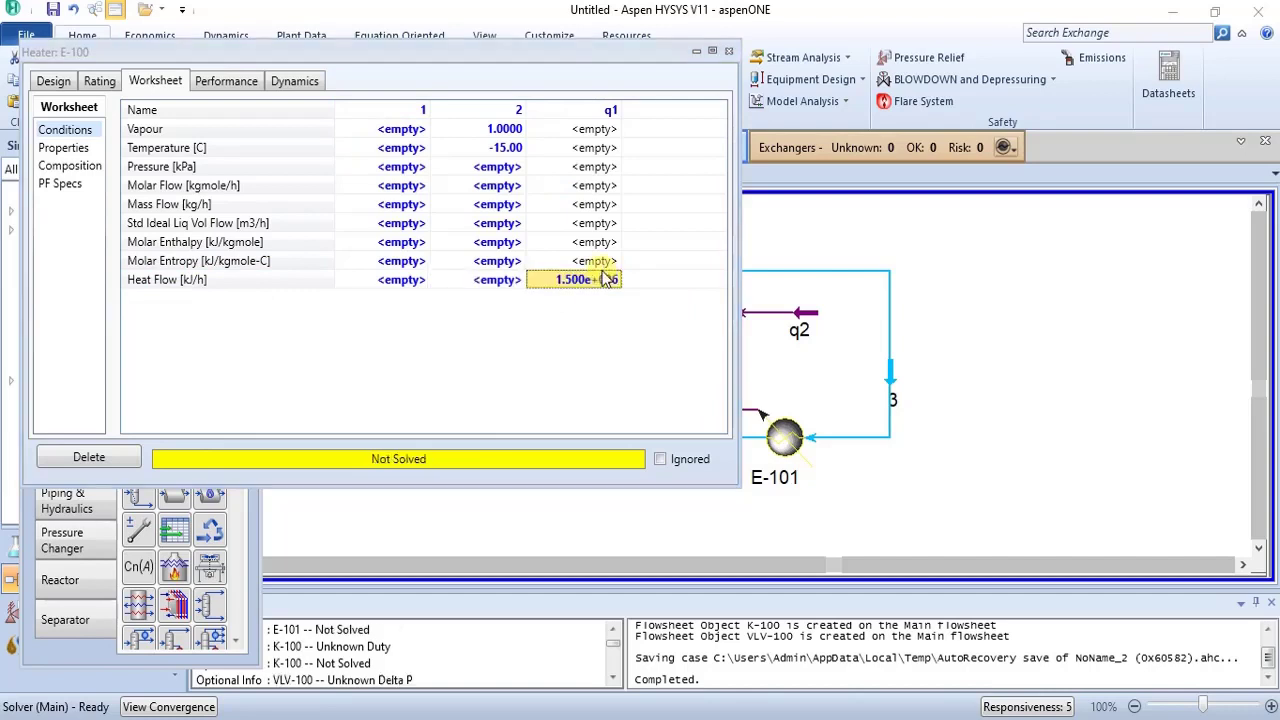
pyautogui.click(729, 51)
pyautogui.click(545, 331)
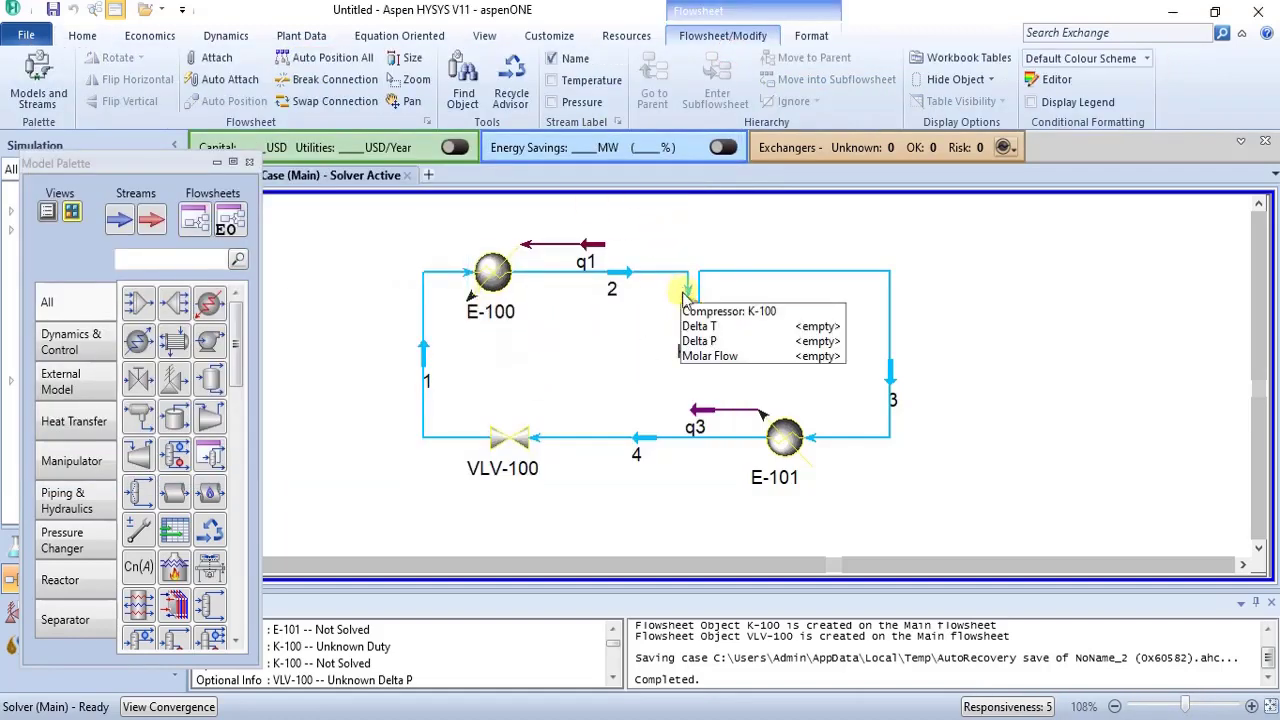
# Check the adiabatic efficiency of compressor K-100 in its performance results against the example in HYSYS2016.pdf
pyautogui.moveTo(480, 712)
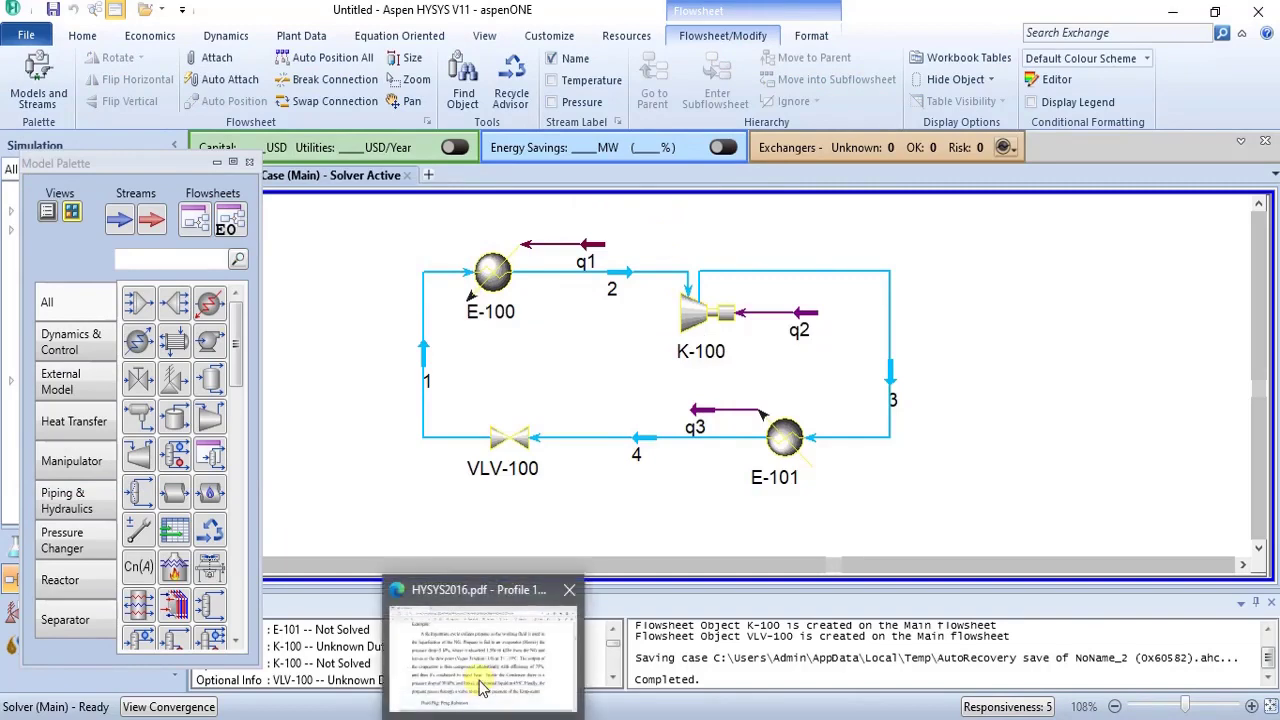
pyautogui.click(481, 680)
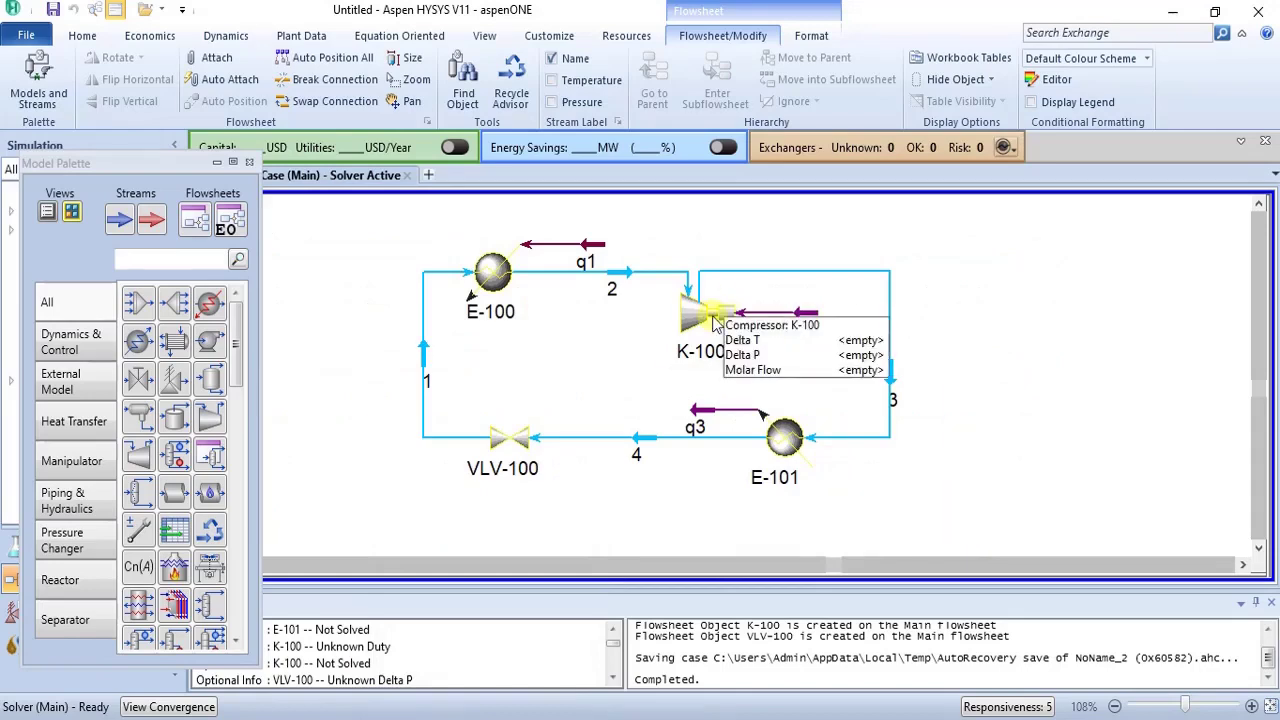
pyautogui.doubleClick(705, 316)
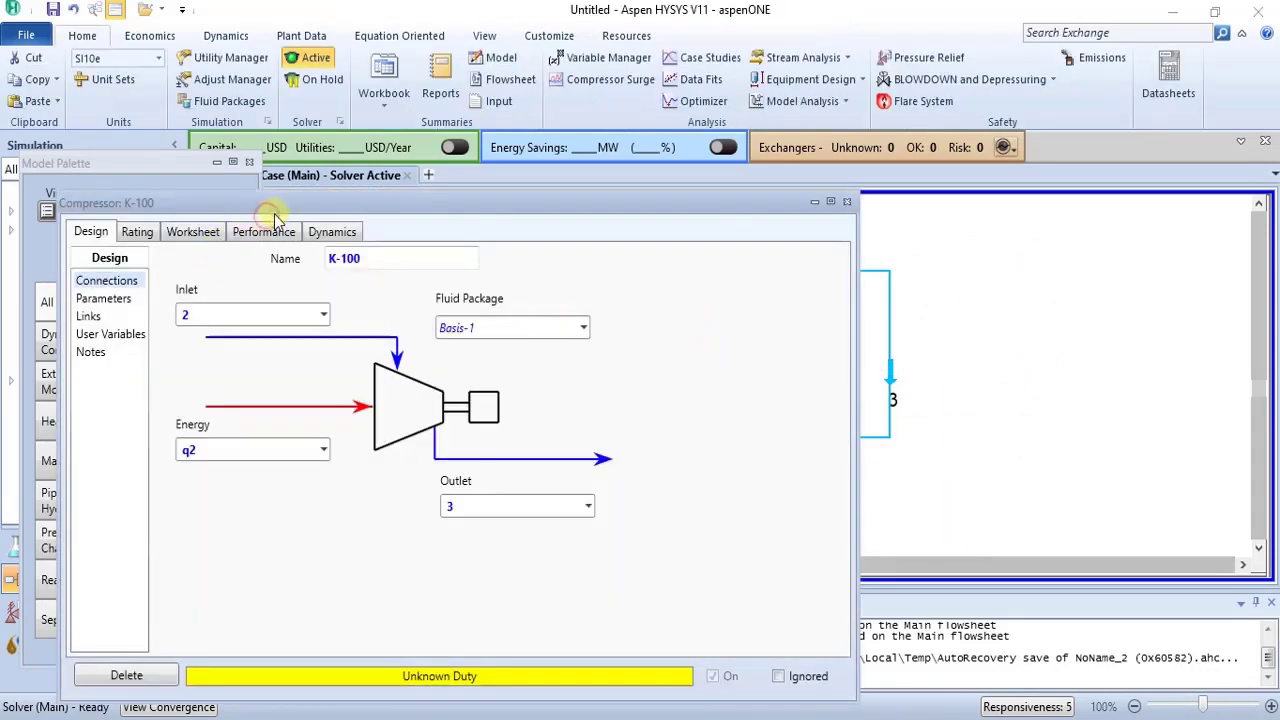
pyautogui.click(275, 228)
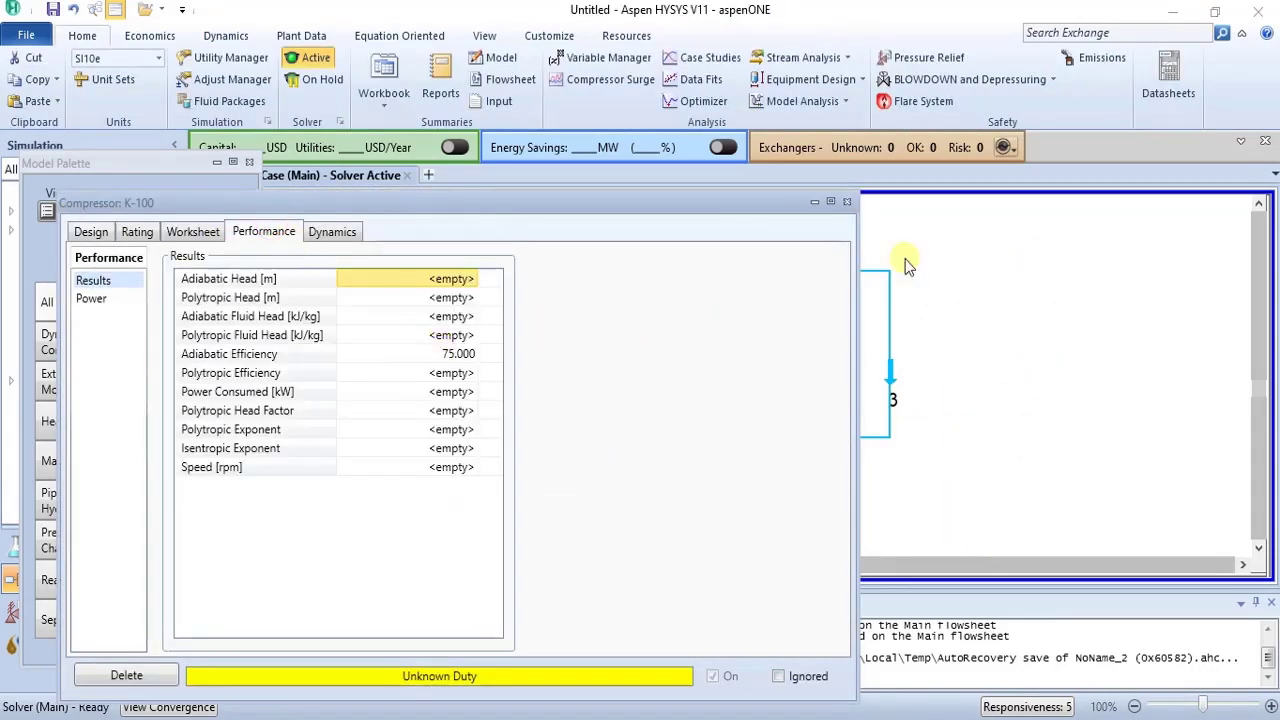
pyautogui.click(847, 202)
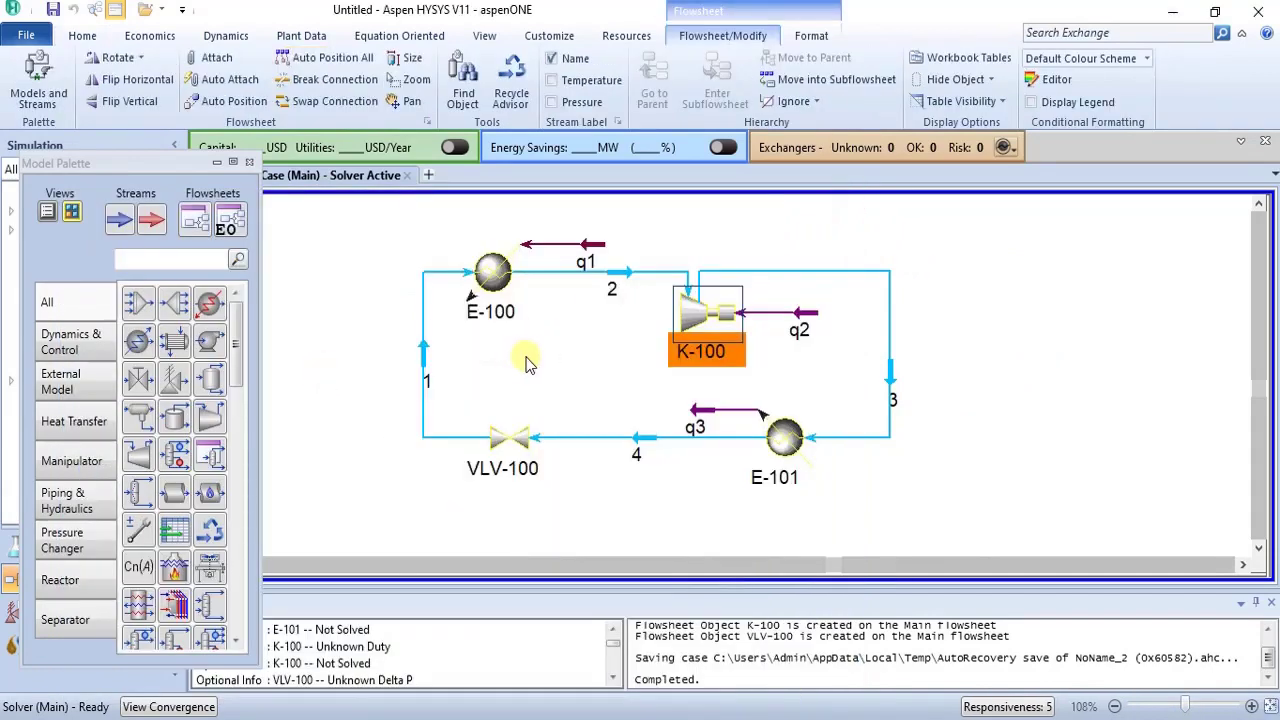
# Set stream 4's temperature to 45 °C and its vapour fraction to 0
pyautogui.moveTo(468, 688)
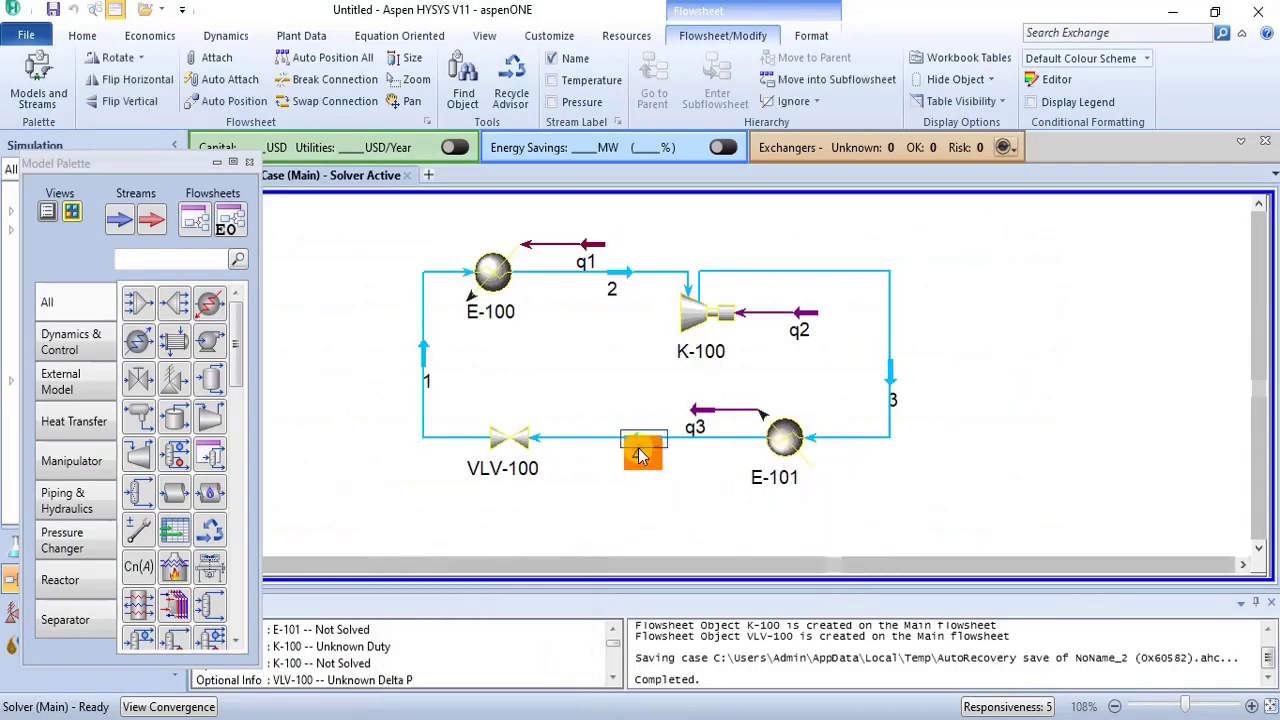
pyautogui.doubleClick(640, 455)
pyautogui.click(537, 335)
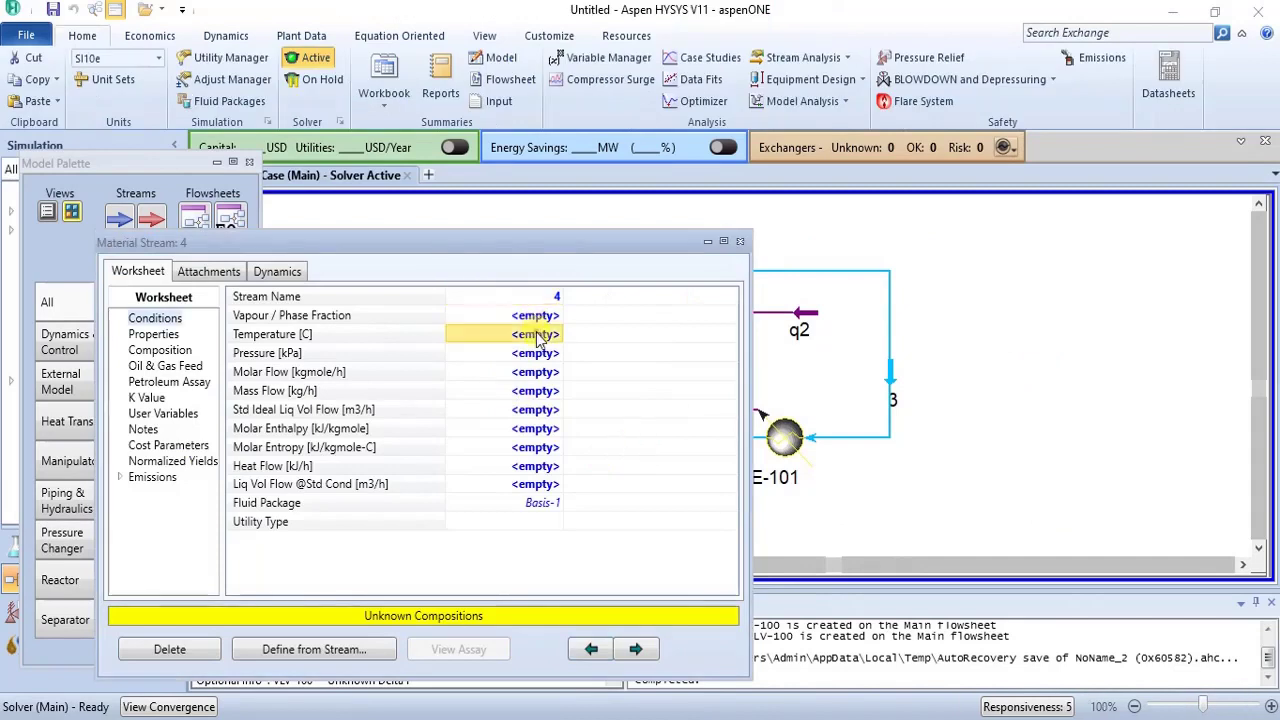
pyautogui.click(540, 338)
pyautogui.write('4')
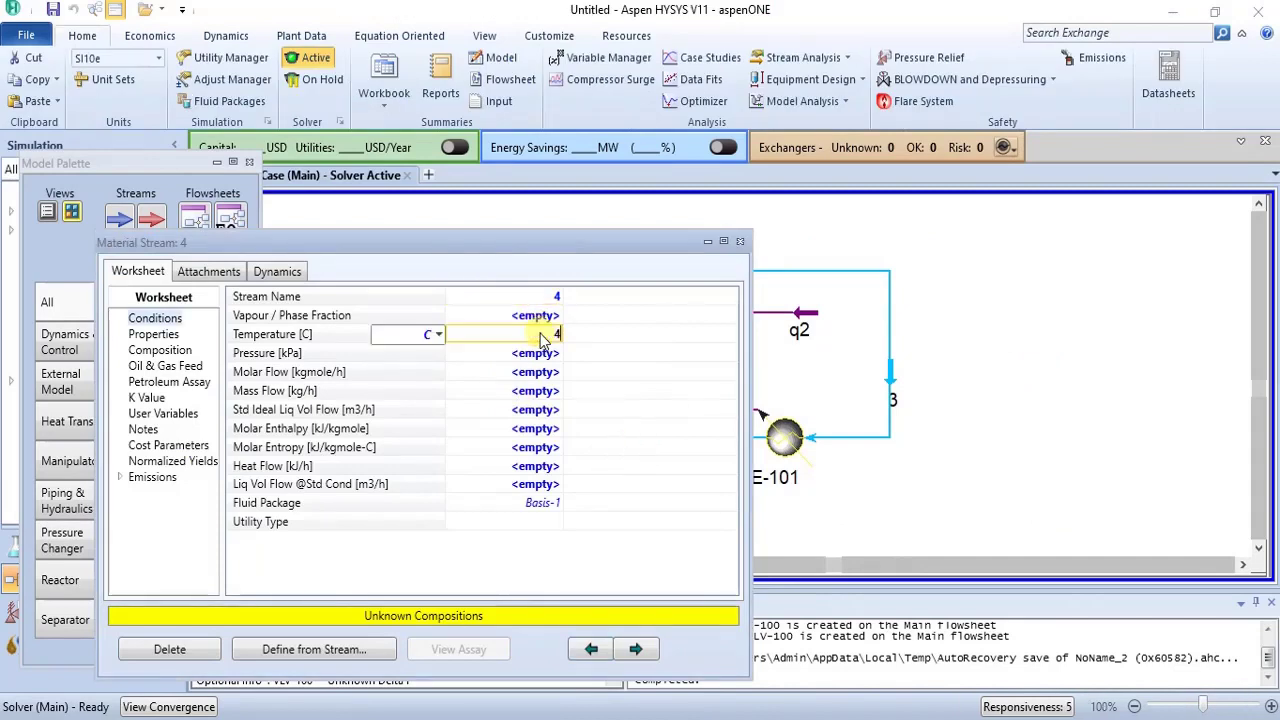
pyautogui.write('5')
pyautogui.press('Return')
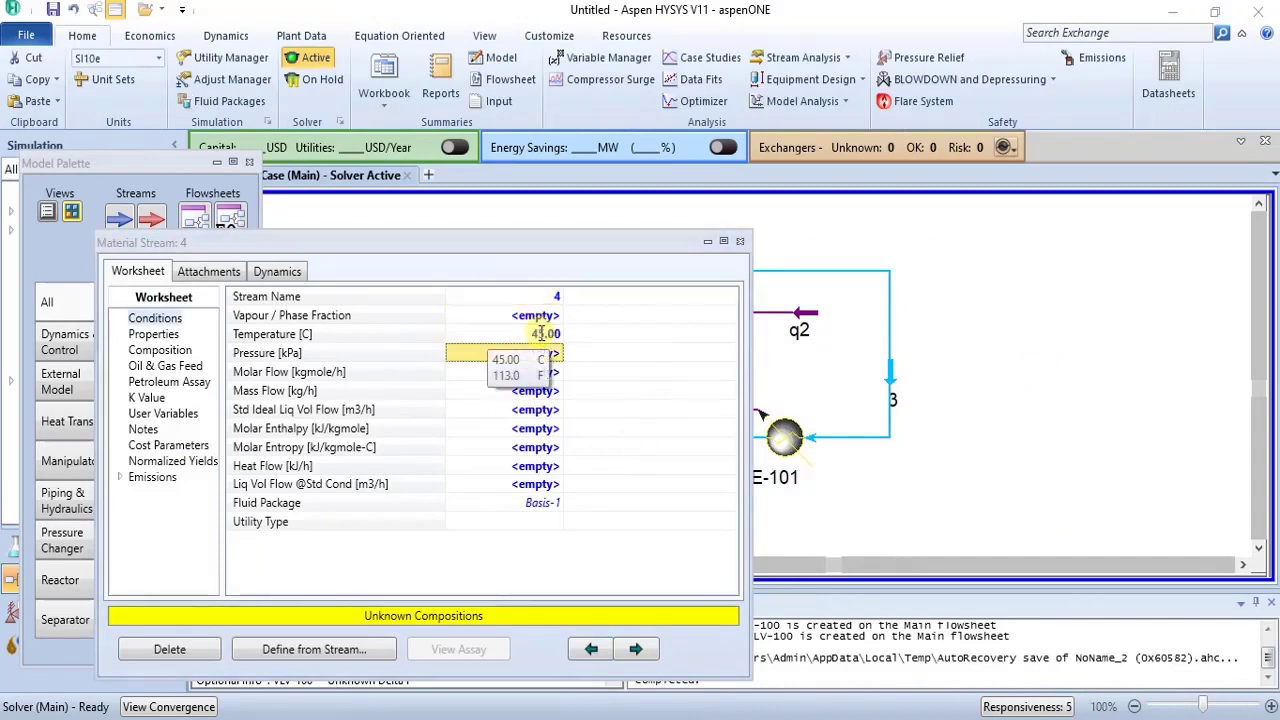
pyautogui.click(551, 322)
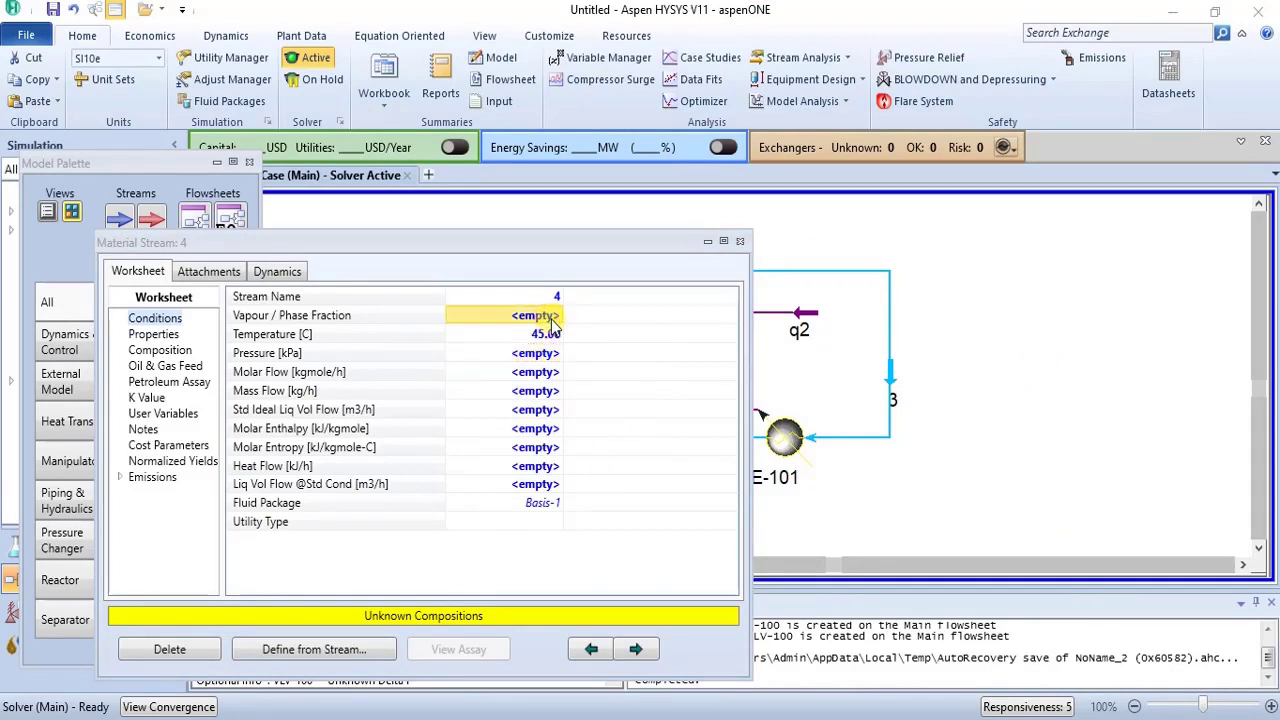
pyautogui.write('0')
pyautogui.press('Return')
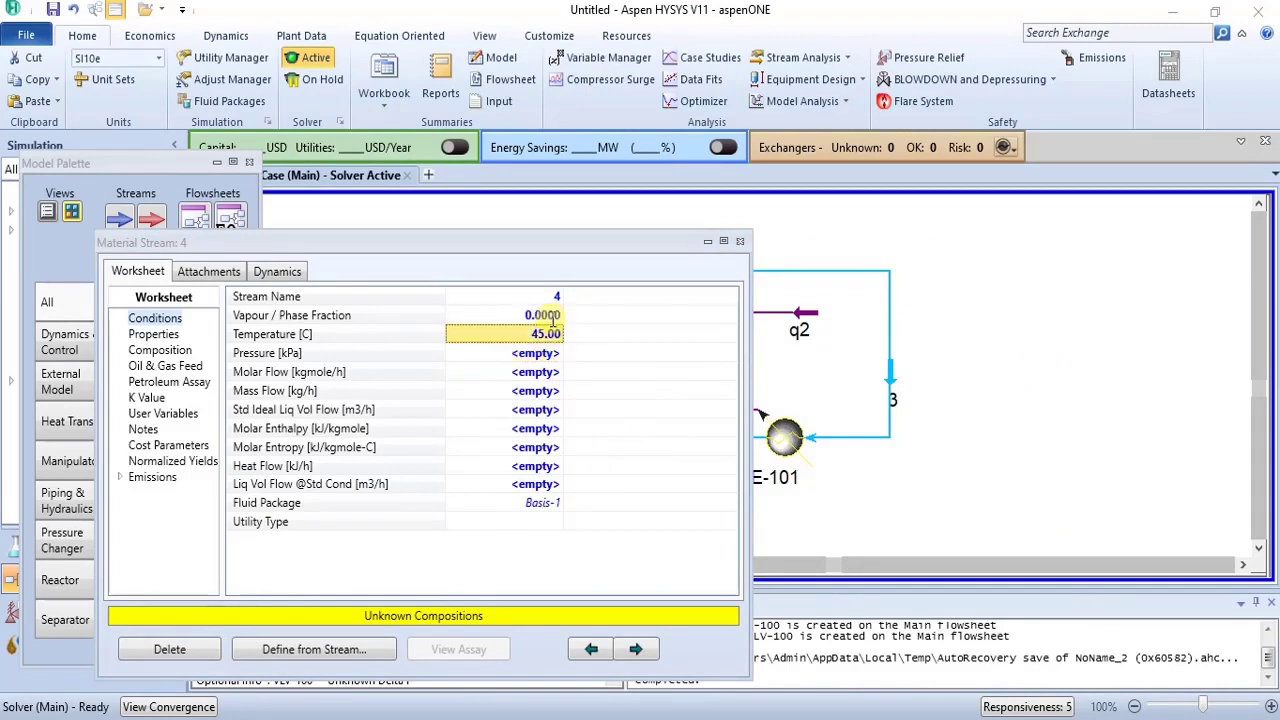
pyautogui.click(739, 241)
pyautogui.click(530, 358)
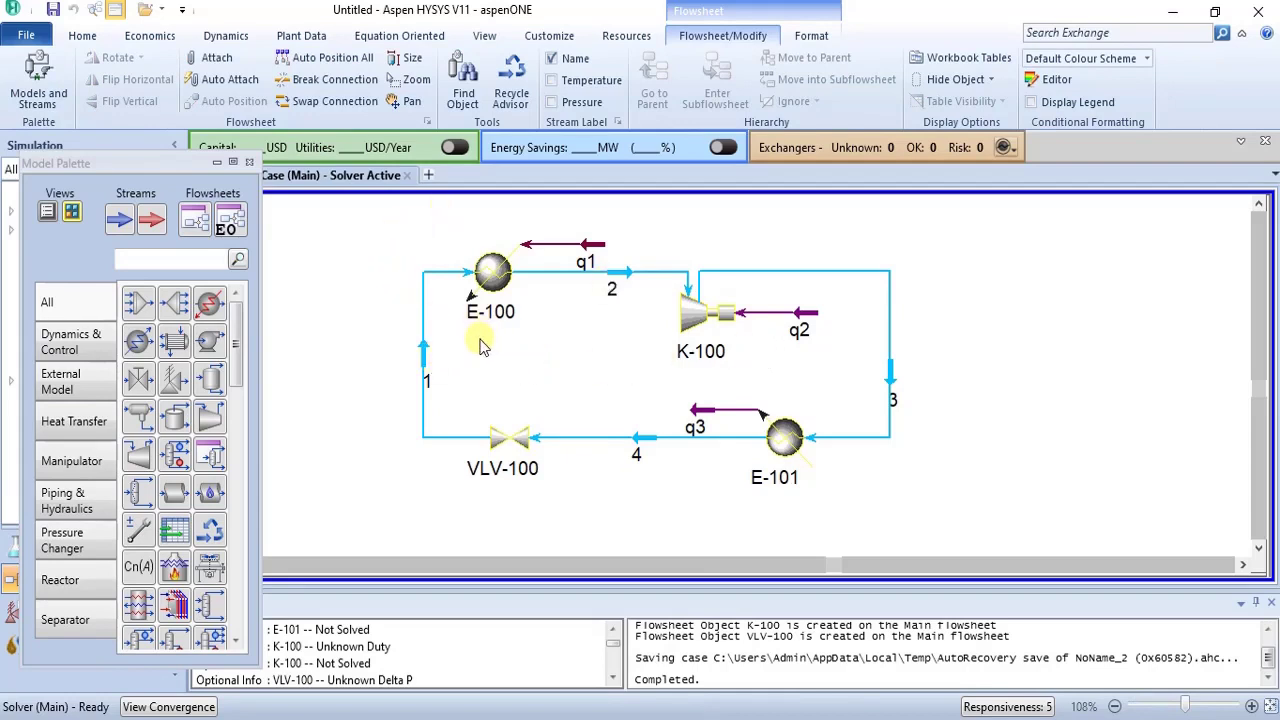
# Set the propane mole fraction of stream 1 to 1 in its composition
pyautogui.doubleClick(422, 378)
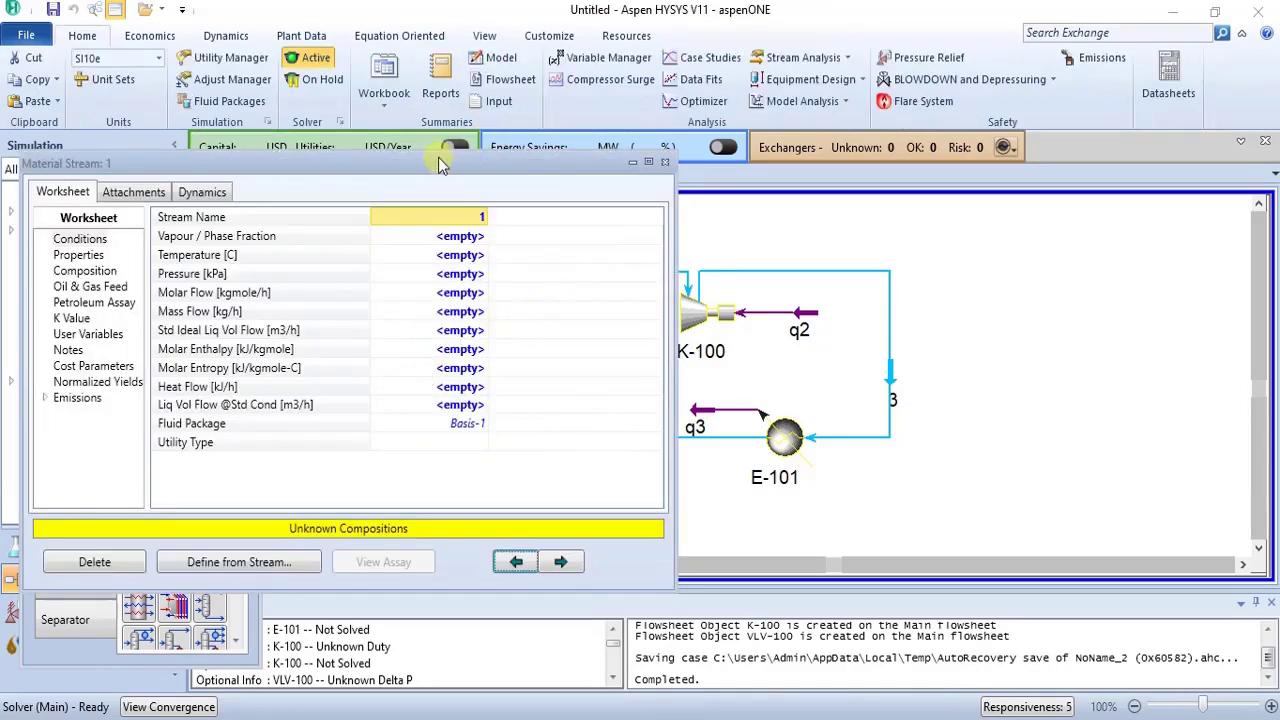
pyautogui.moveTo(436, 152); pyautogui.dragTo(700, 172)
pyautogui.click(418, 275)
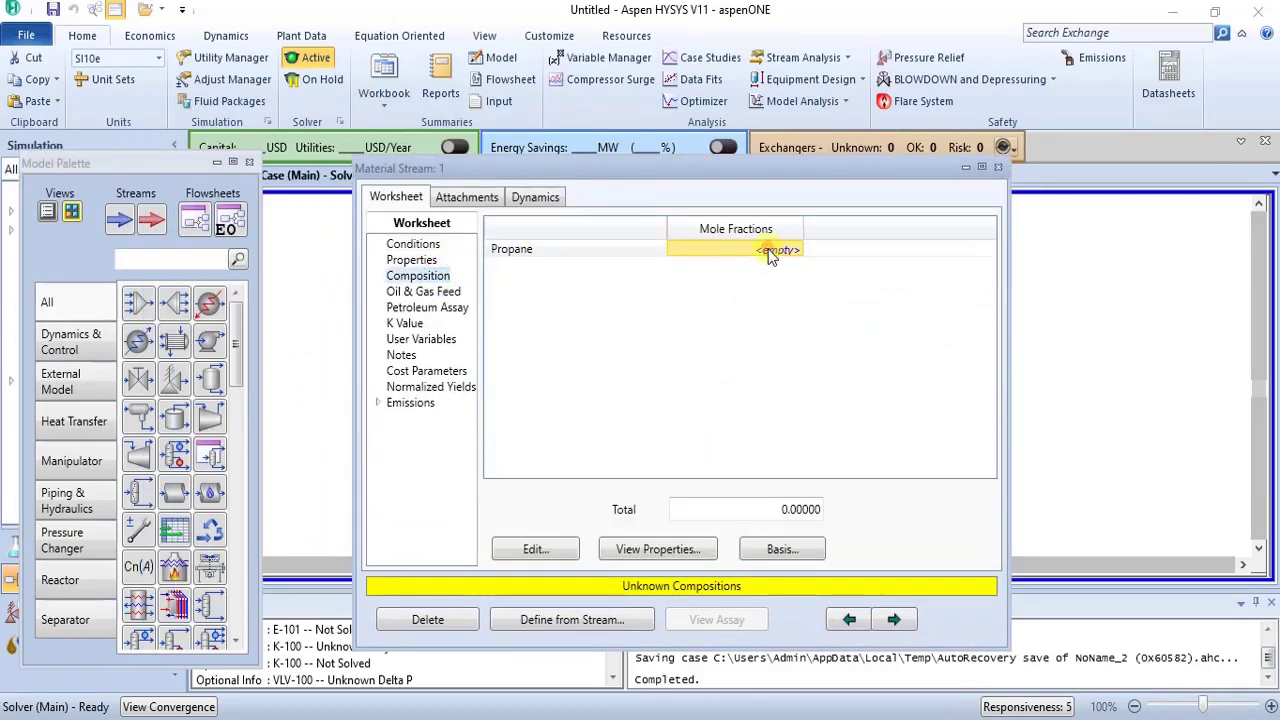
pyautogui.click(769, 253)
pyautogui.write('1')
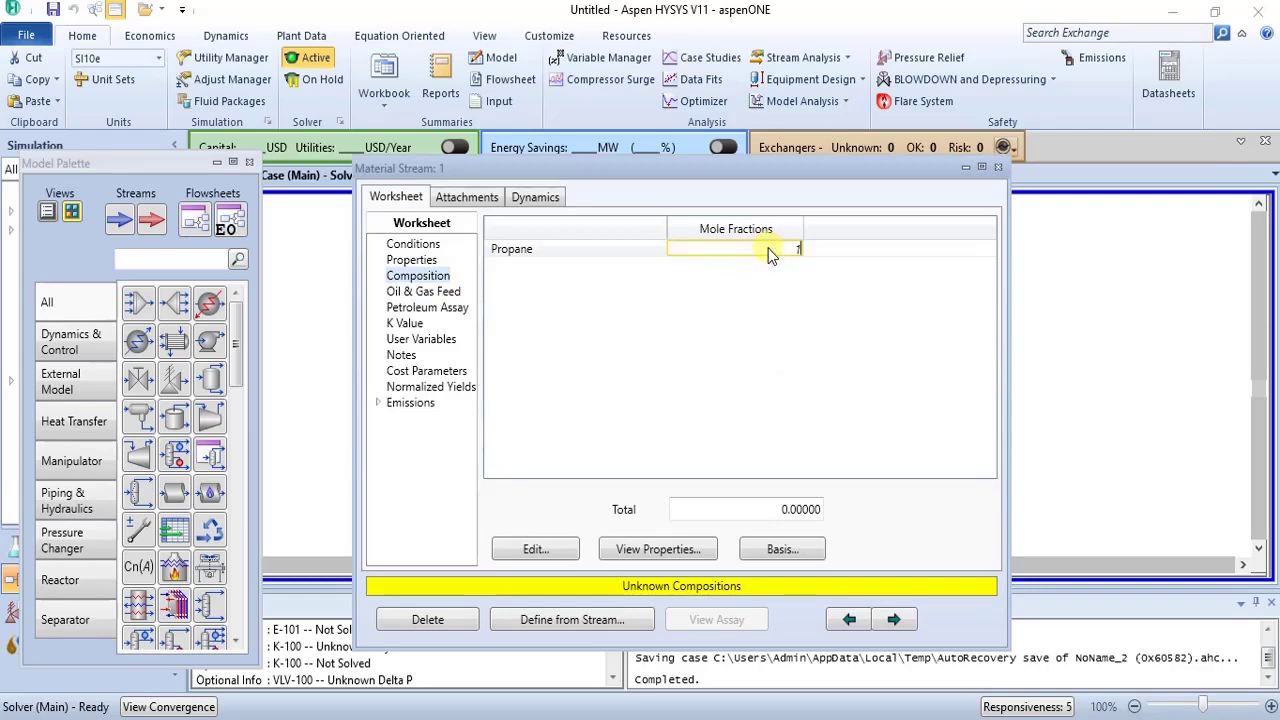
pyautogui.press('Return')
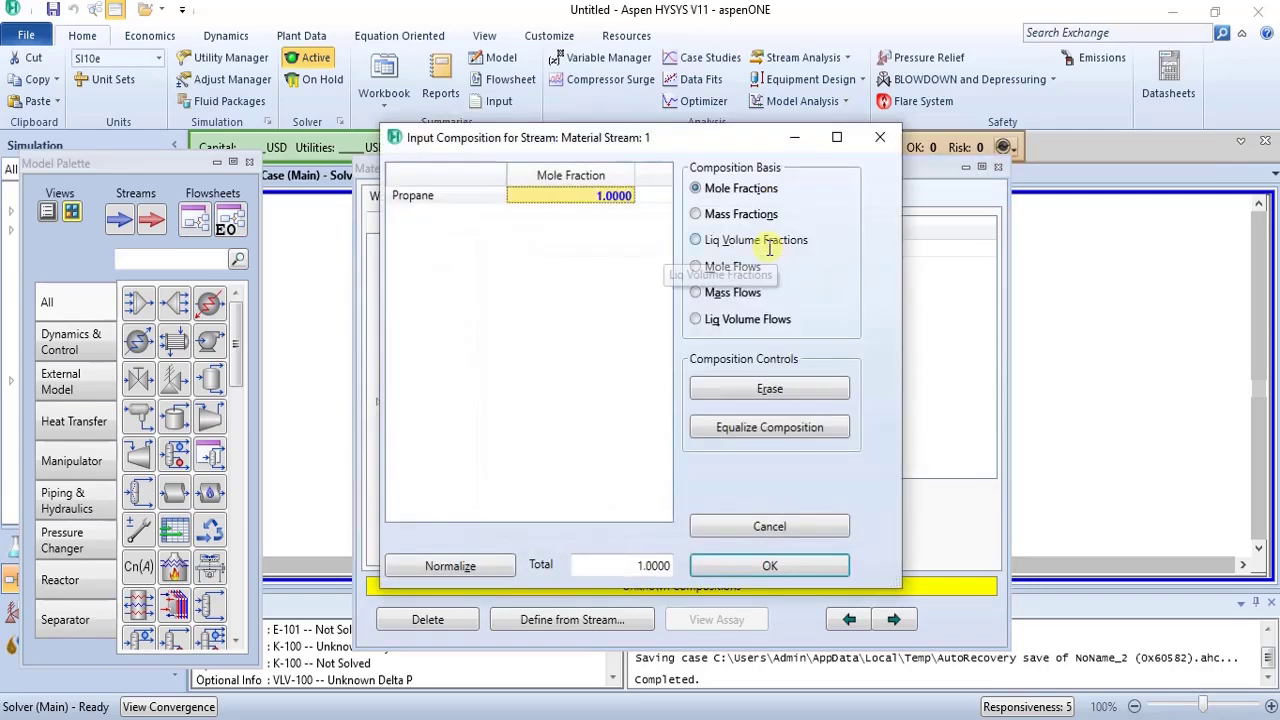
pyautogui.click(700, 575)
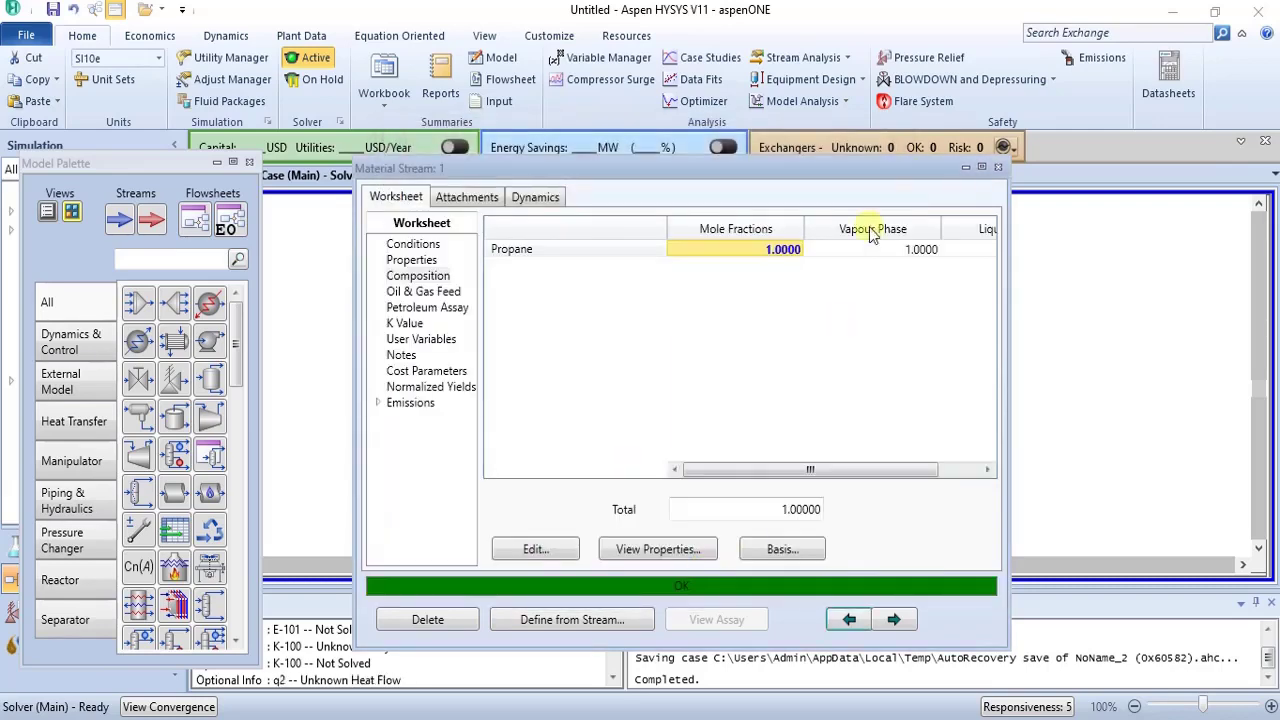
pyautogui.click(997, 168)
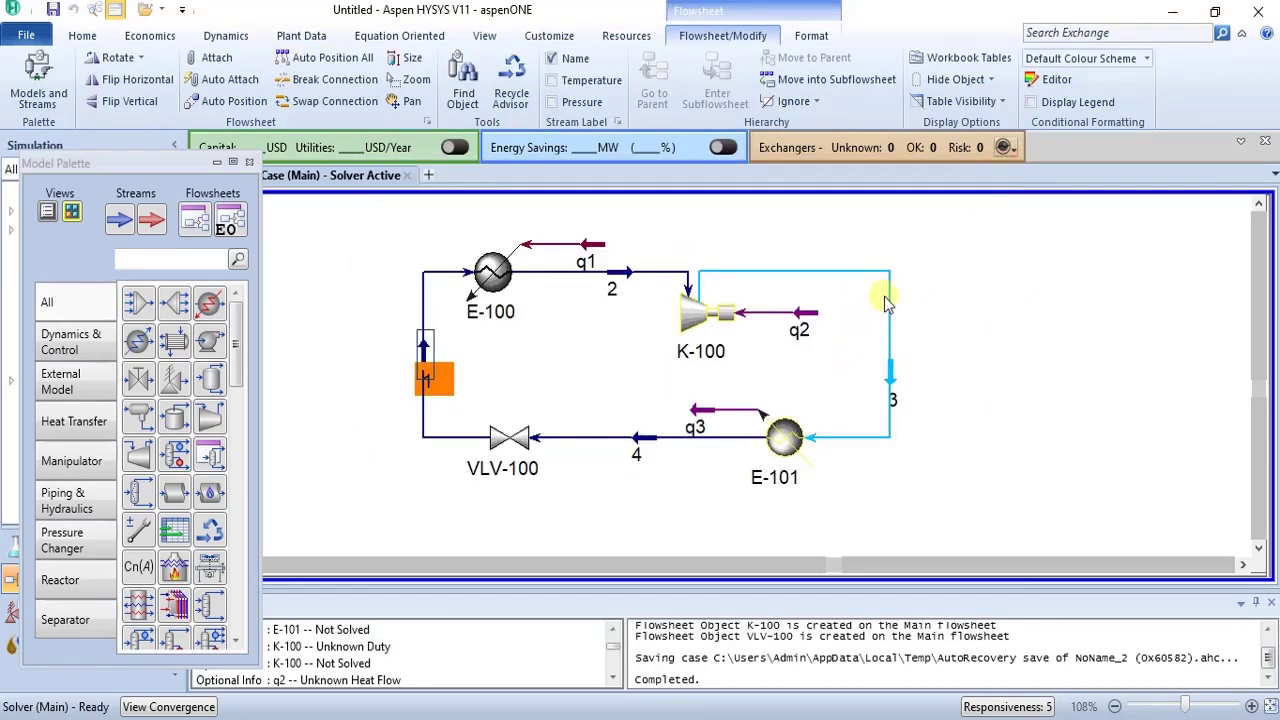
pyautogui.click(845, 340)
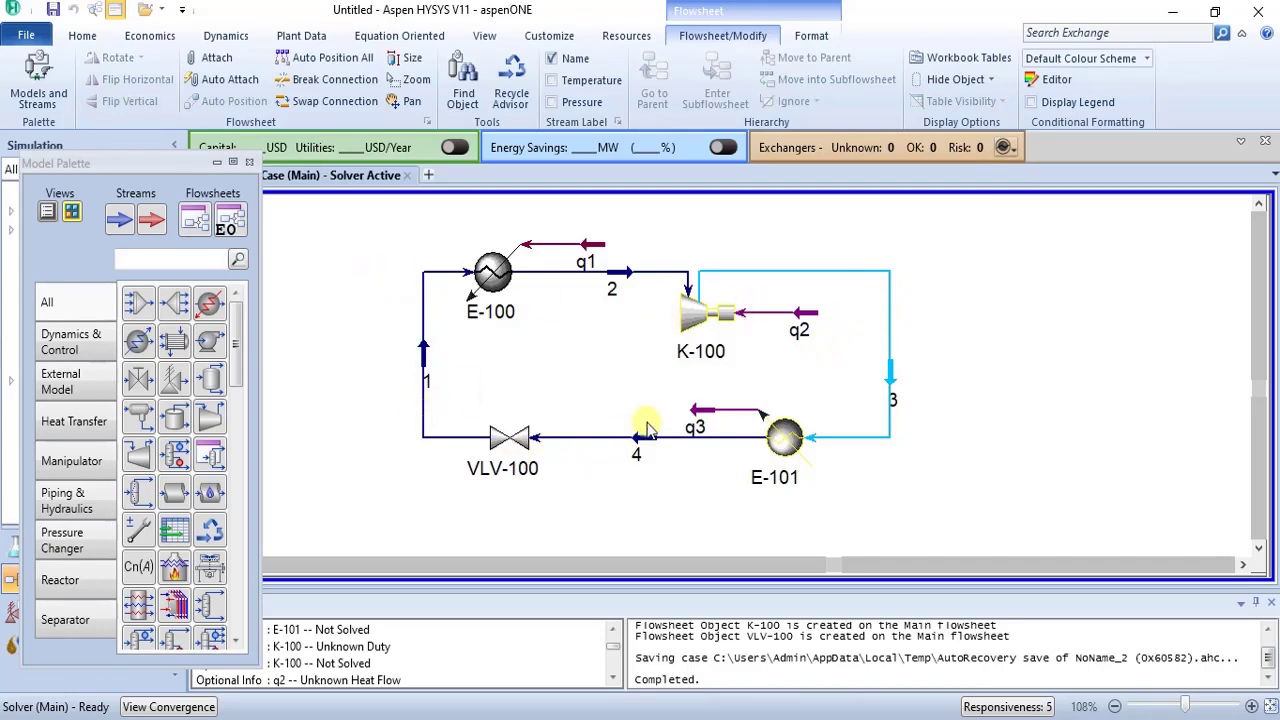
# Set the pressure drop of cooler E-101 to 30 kPa
pyautogui.moveTo(787, 414)
pyautogui.moveTo(491, 634)
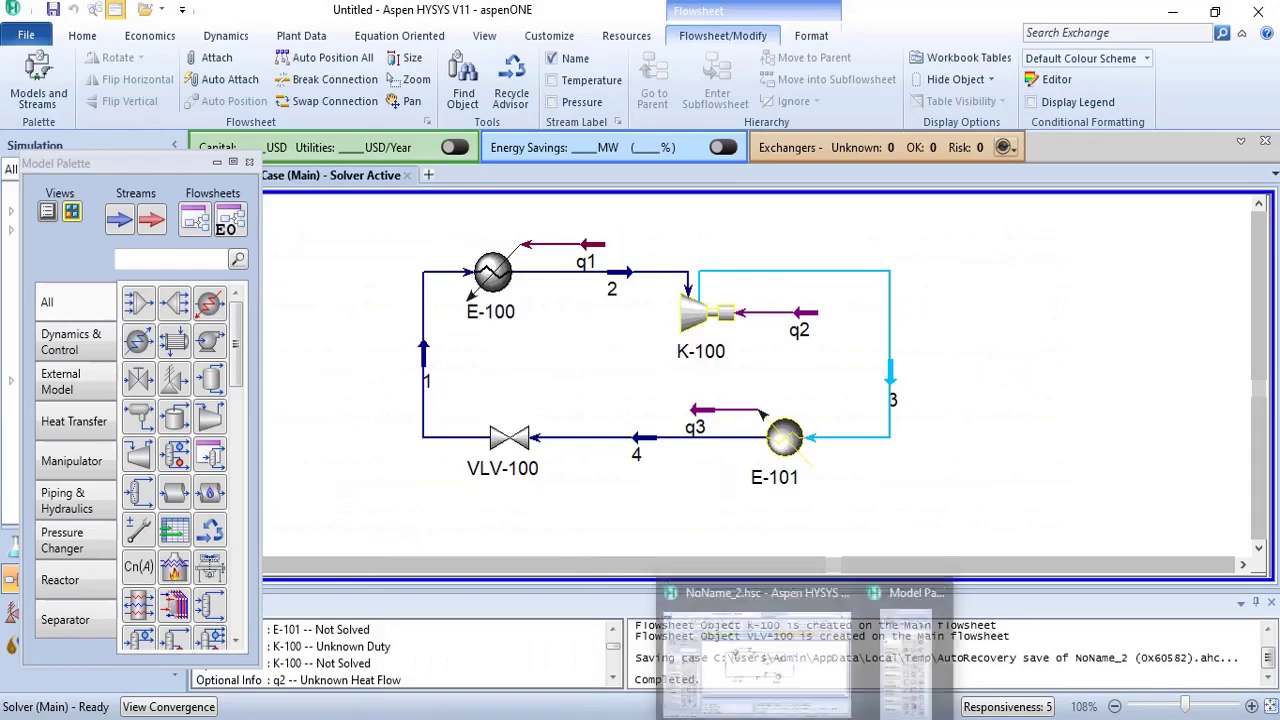
pyautogui.doubleClick(785, 445)
pyautogui.moveTo(569, 235); pyautogui.dragTo(687, 149)
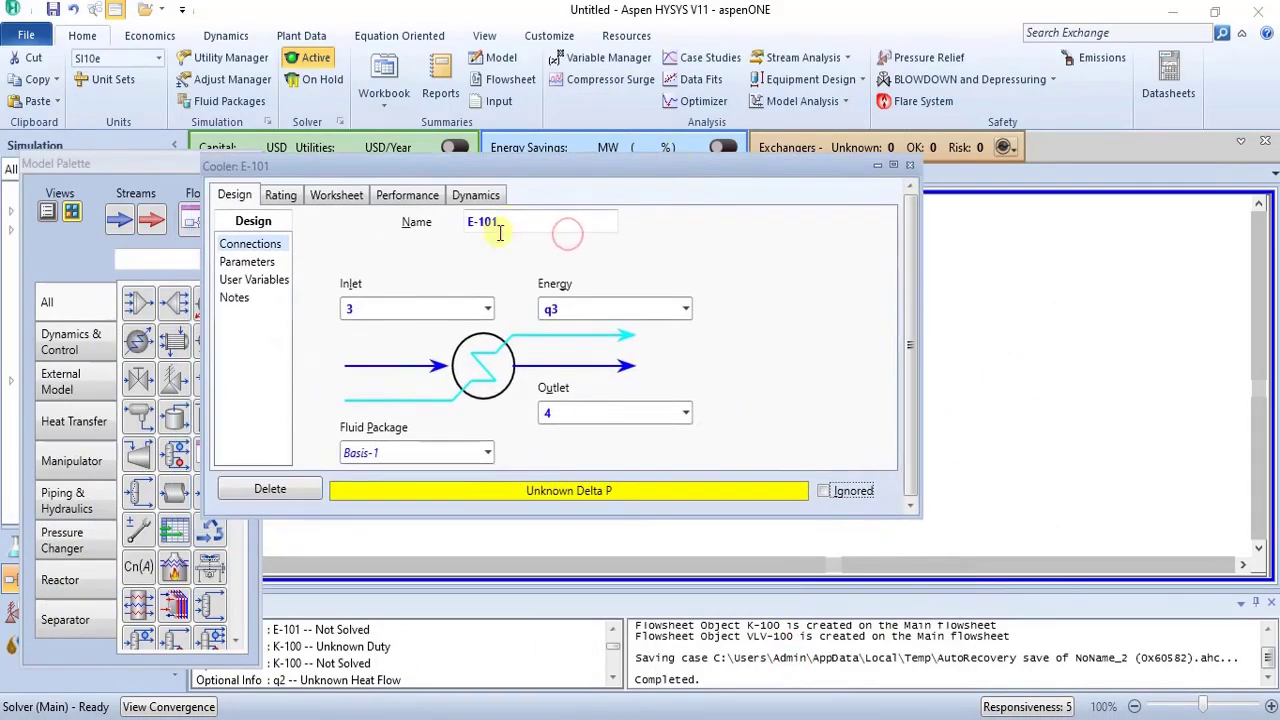
pyautogui.click(230, 262)
pyautogui.click(429, 249)
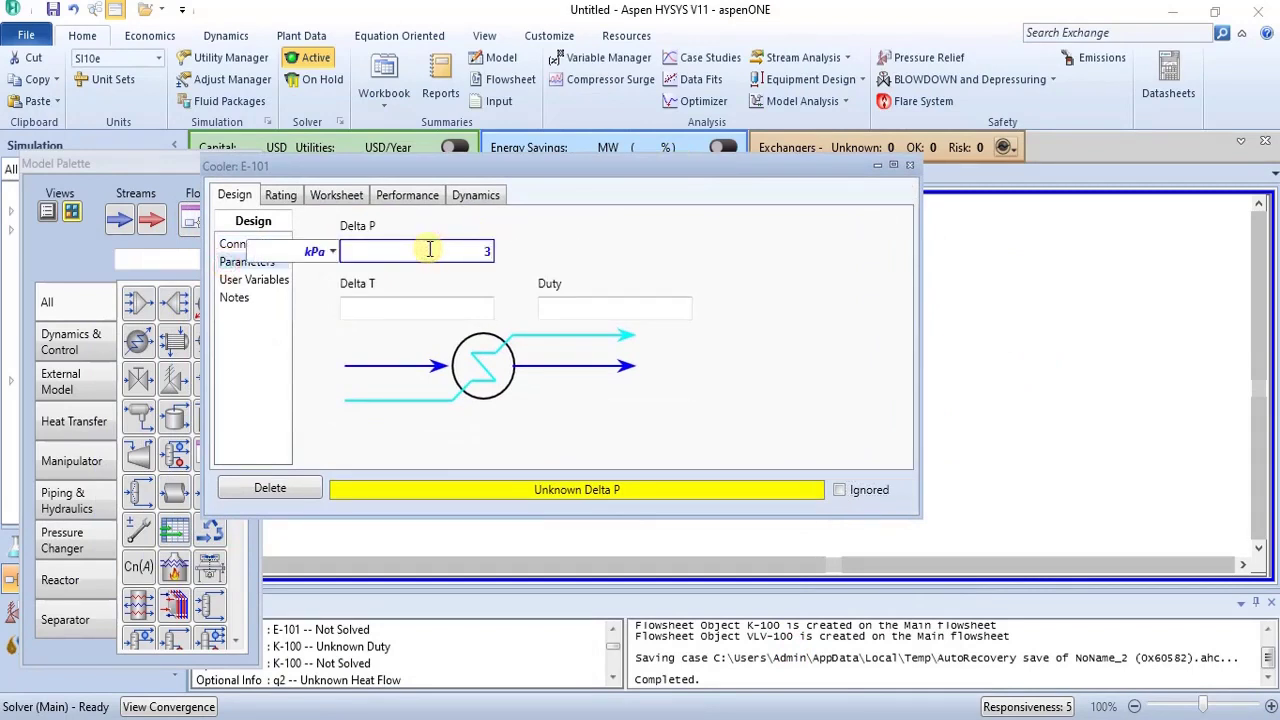
pyautogui.press('Return')
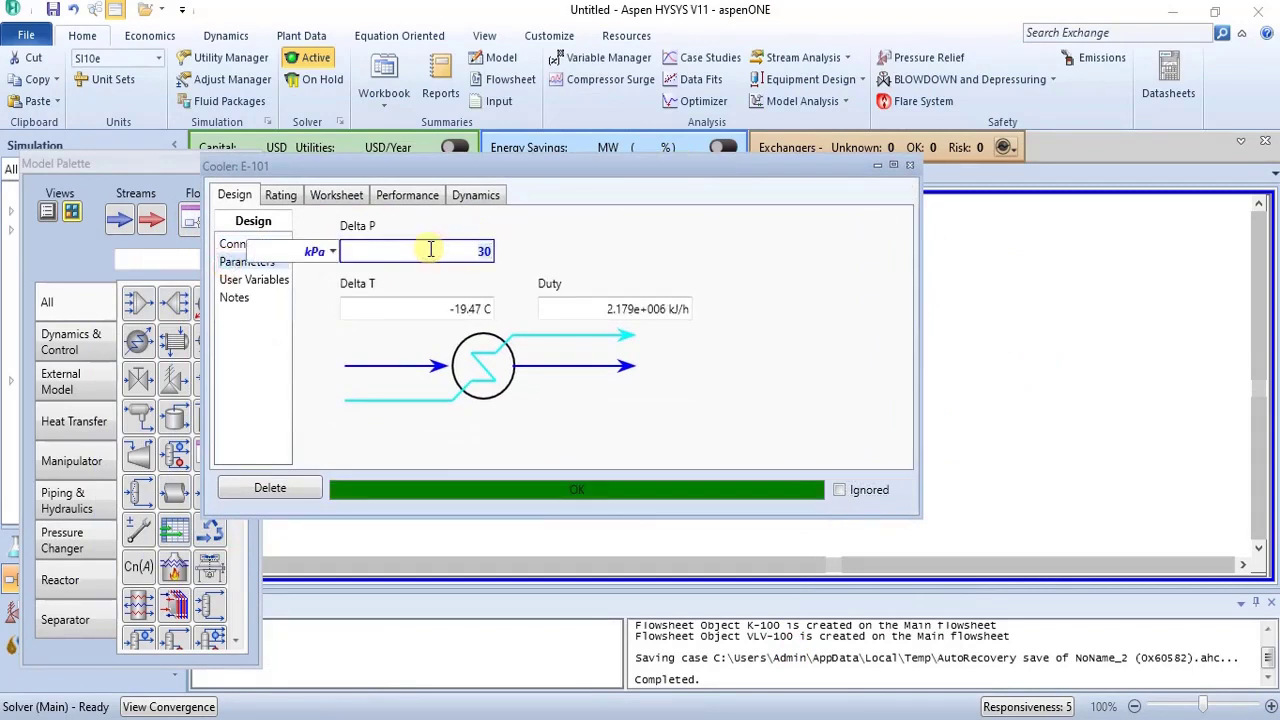
pyautogui.click(540, 258)
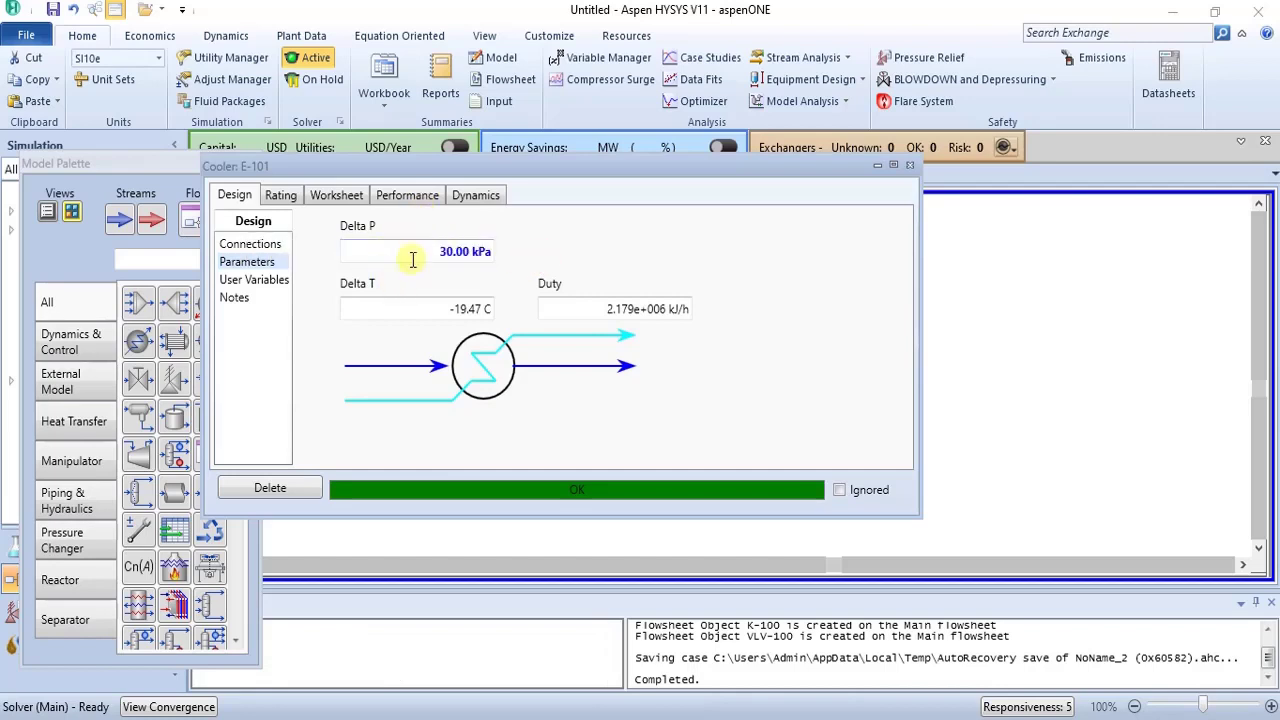
pyautogui.click(909, 167)
pyautogui.click(1013, 392)
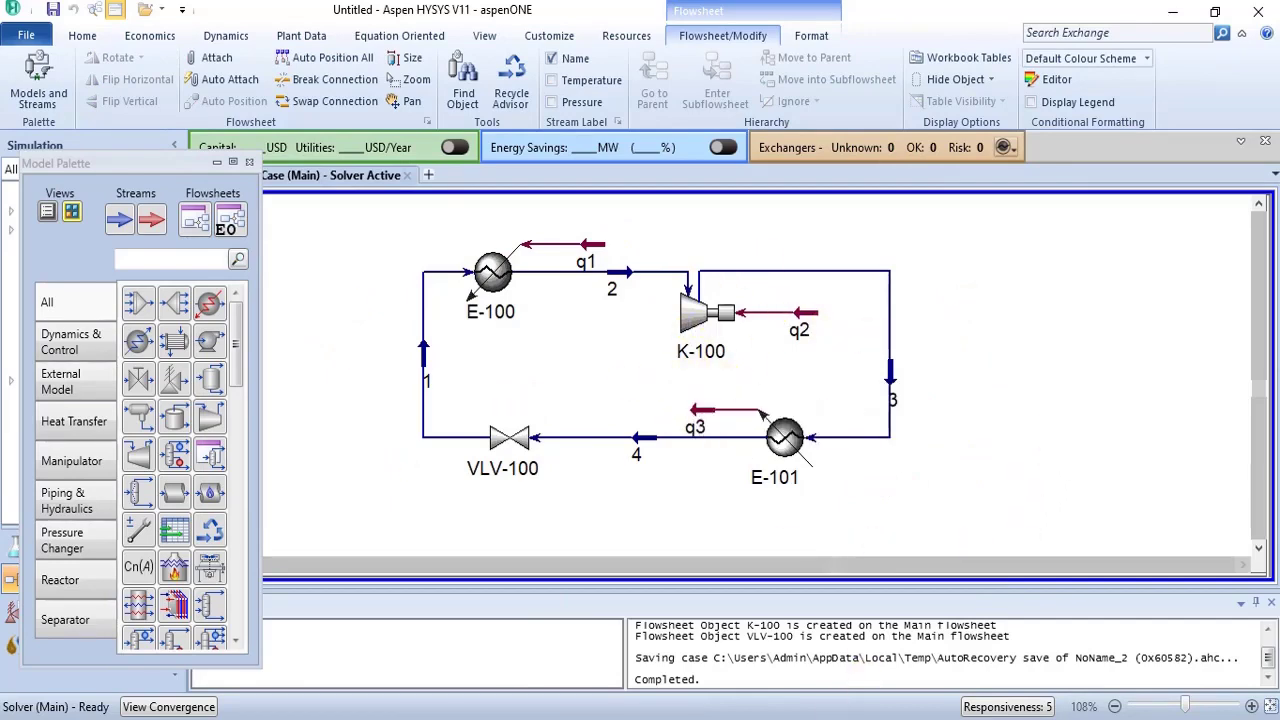
# Review the table of requested results below the example in HYSYS2016.pdf, and return to the HYSYS flowsheet
pyautogui.click(488, 676)
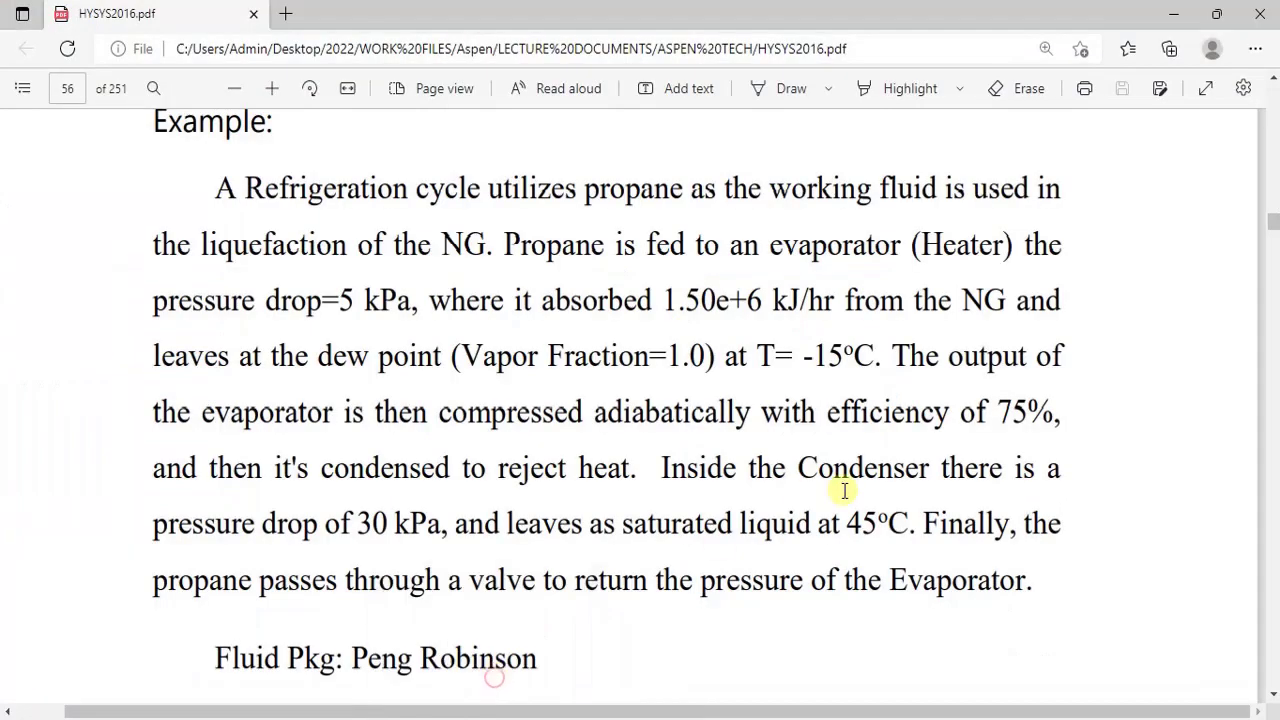
pyautogui.click(1273, 694)
pyautogui.moveTo(1273, 697); pyautogui.dragTo(1273, 697)
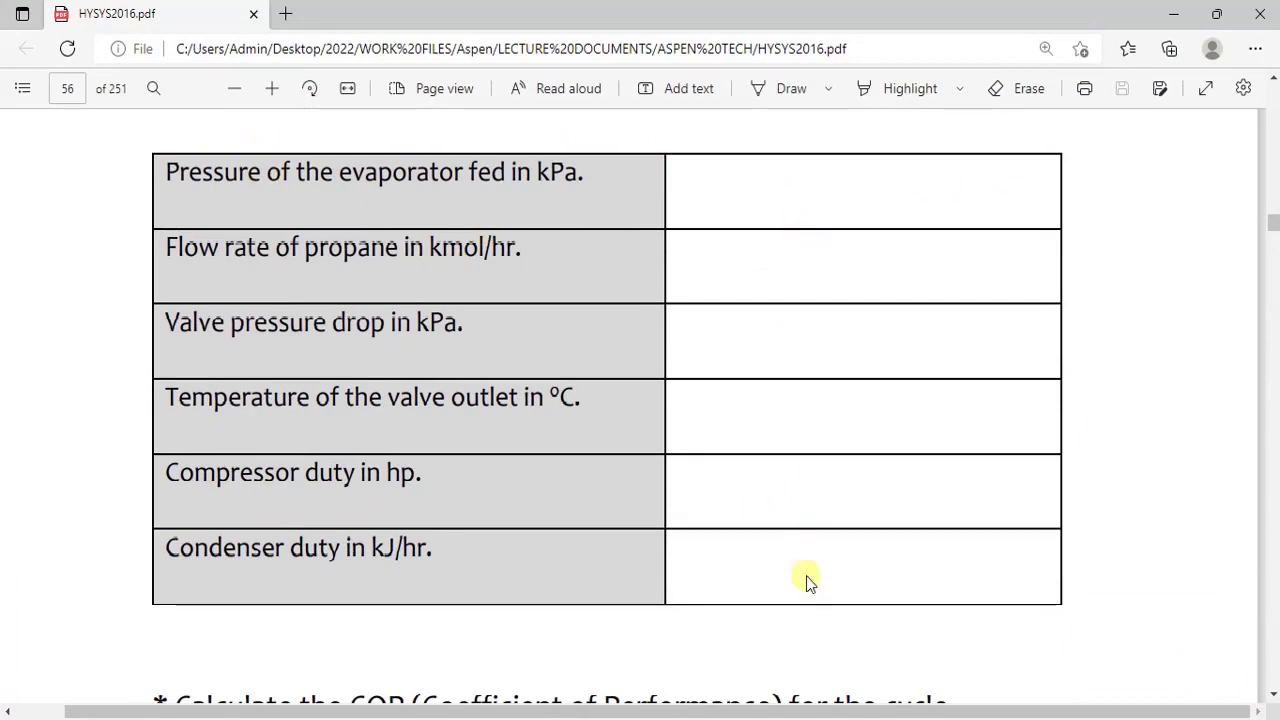
pyautogui.moveTo(805, 719)
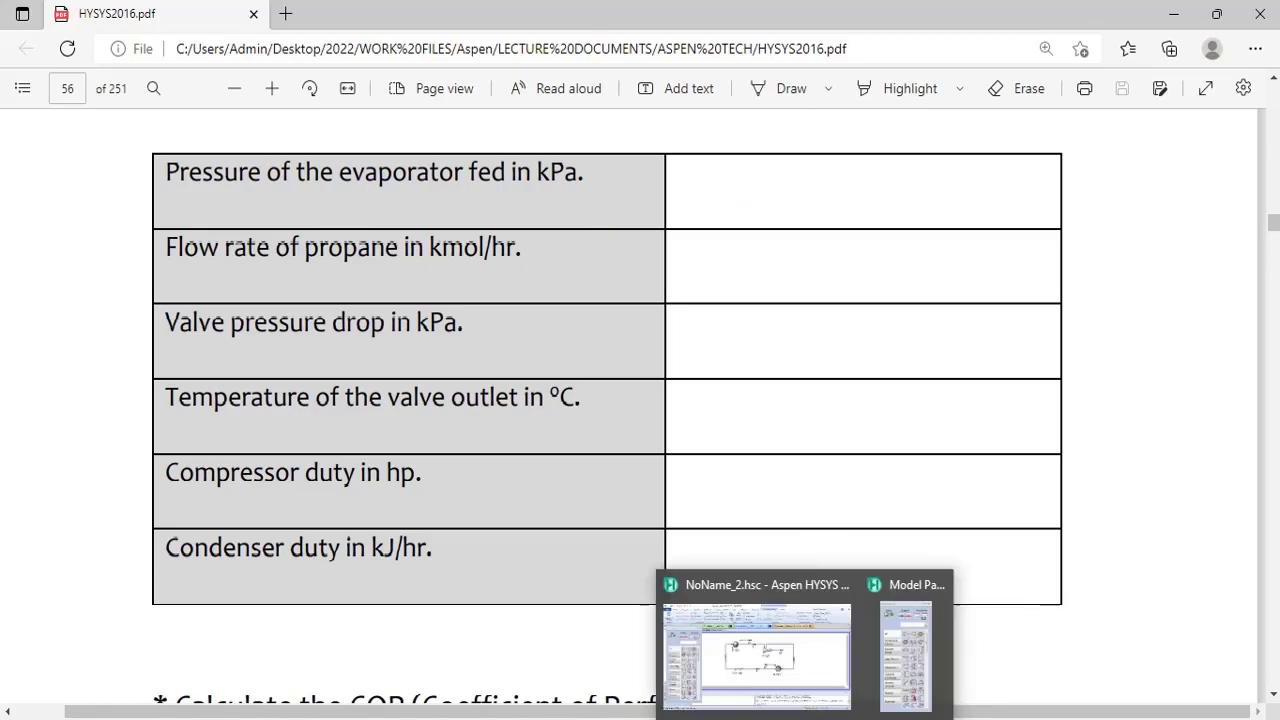
pyautogui.click(780, 665)
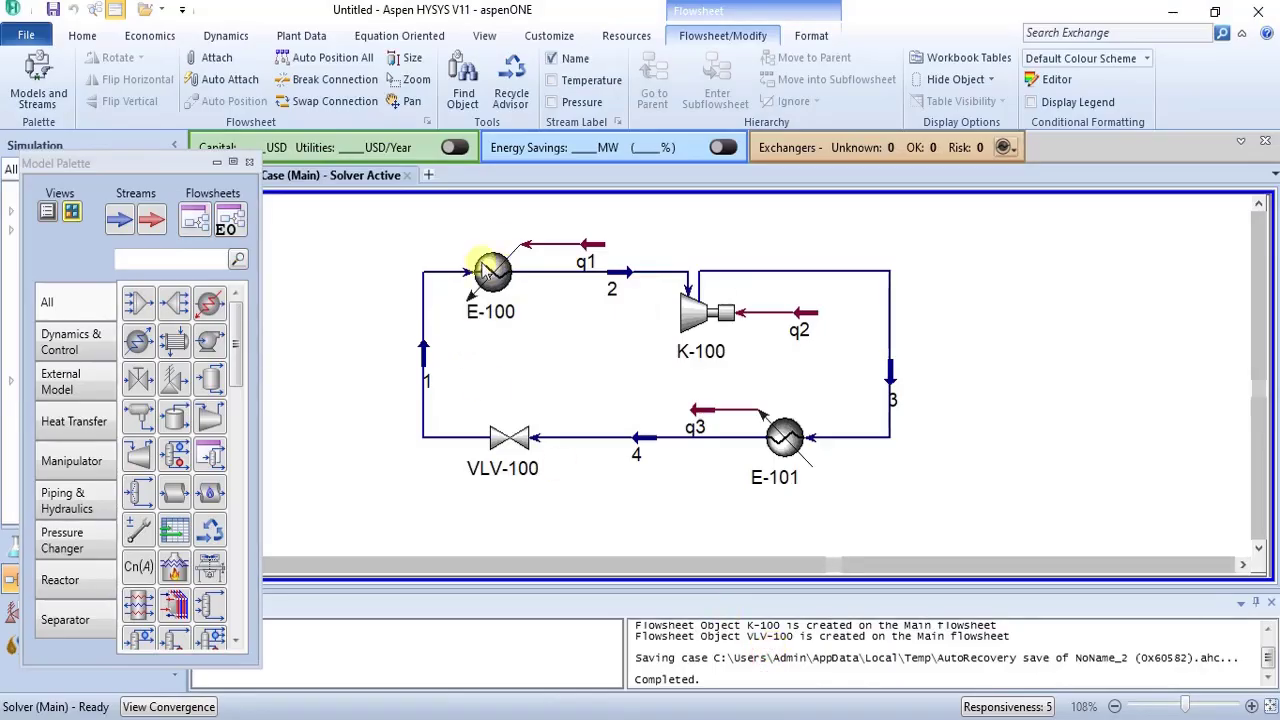
# Read the evaporator feed pressure and the propane molar flow in the conditions of stream 1
pyautogui.moveTo(430, 365)
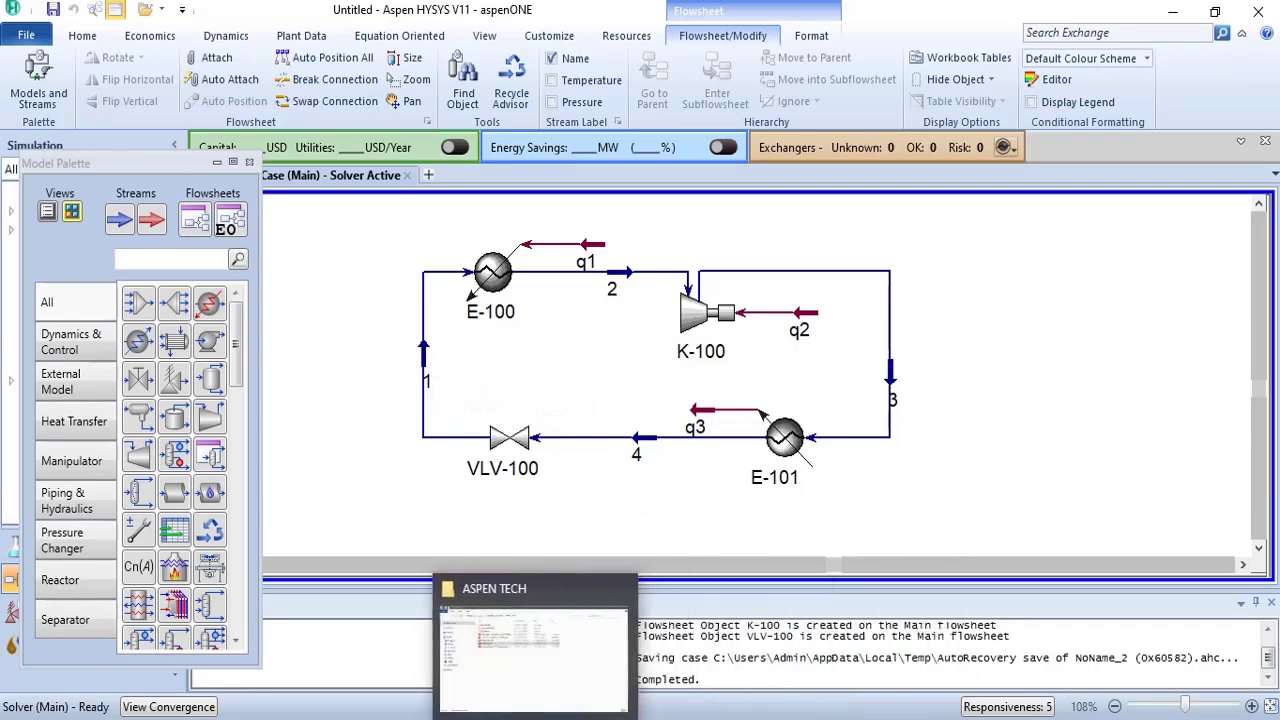
pyautogui.moveTo(484, 716)
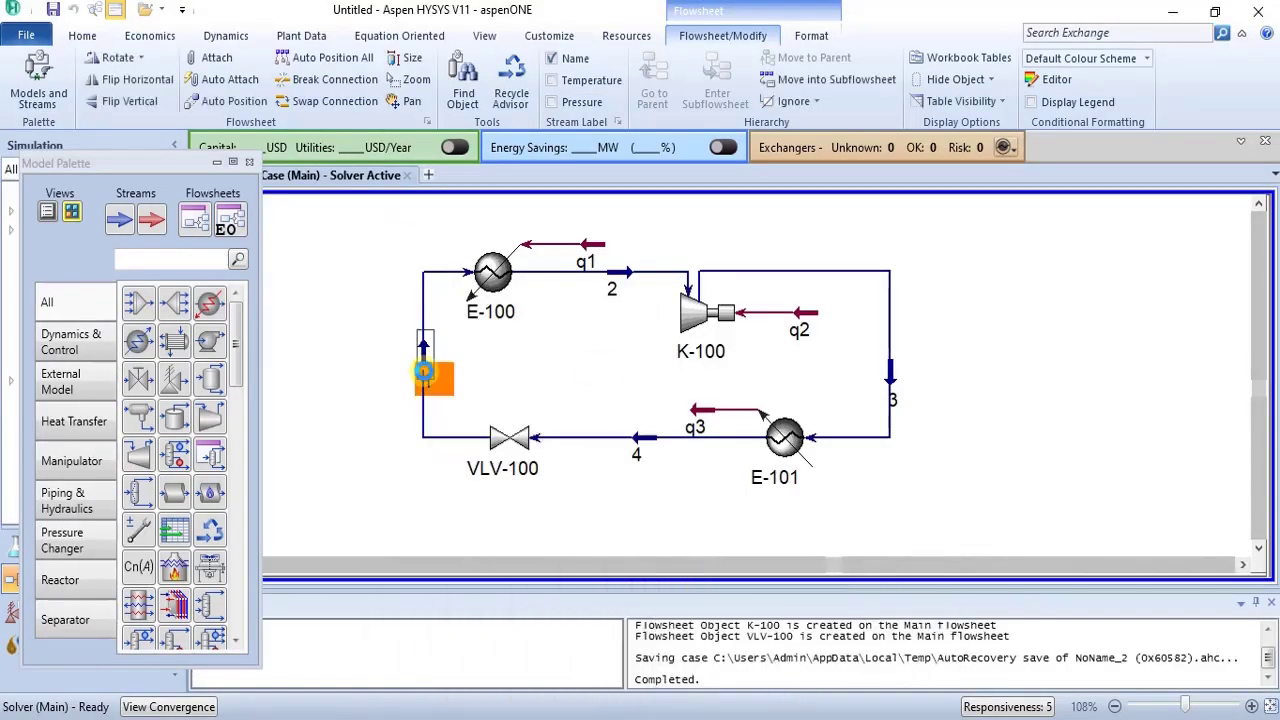
pyautogui.doubleClick(424, 378)
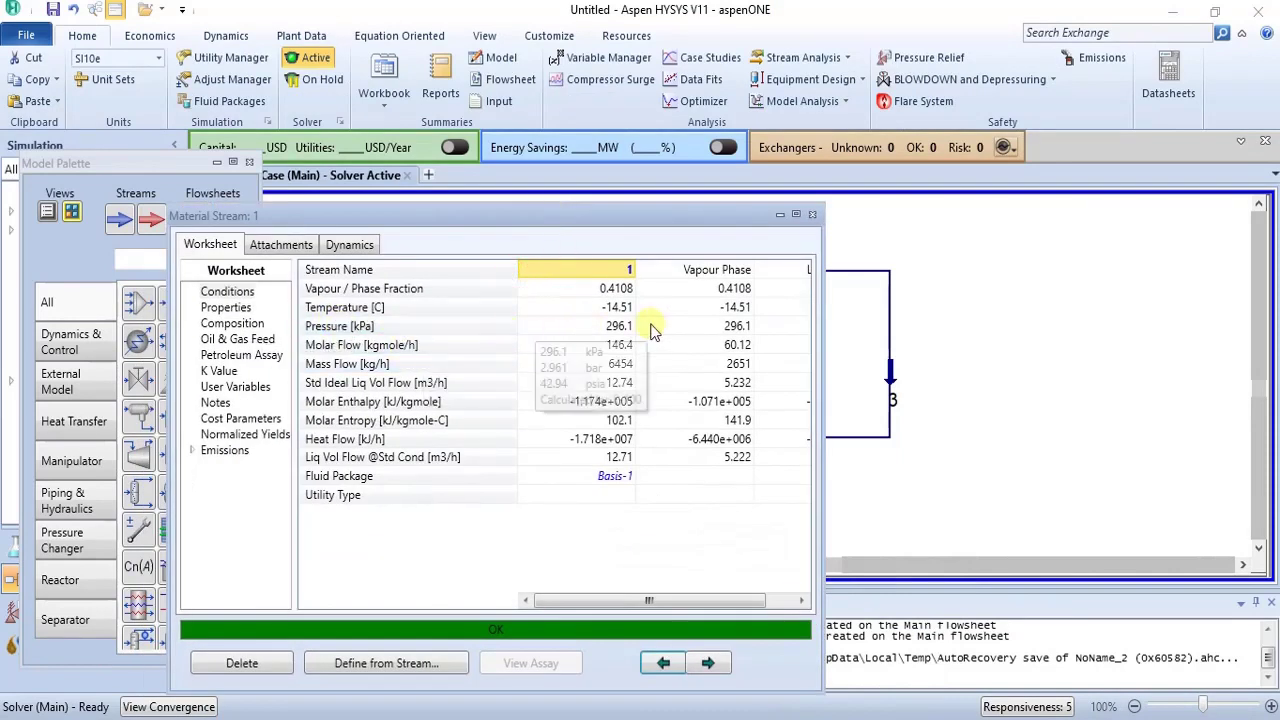
pyautogui.moveTo(624, 345)
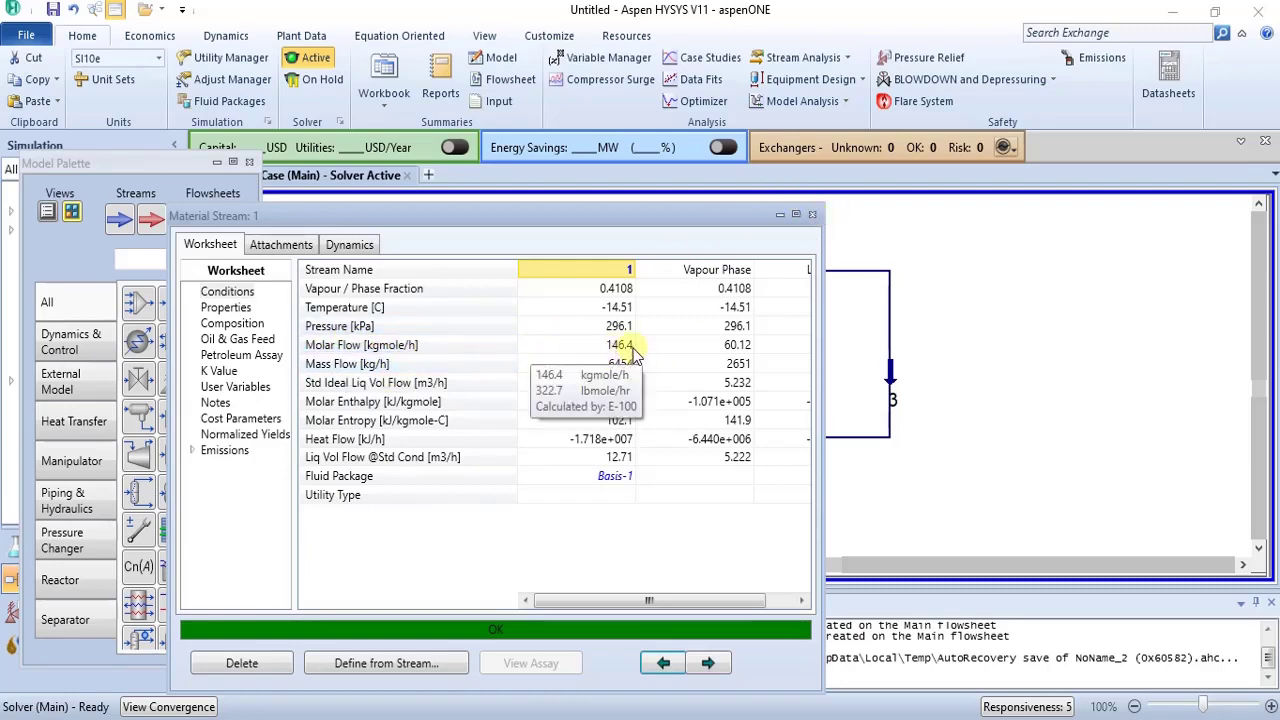
pyautogui.click(813, 215)
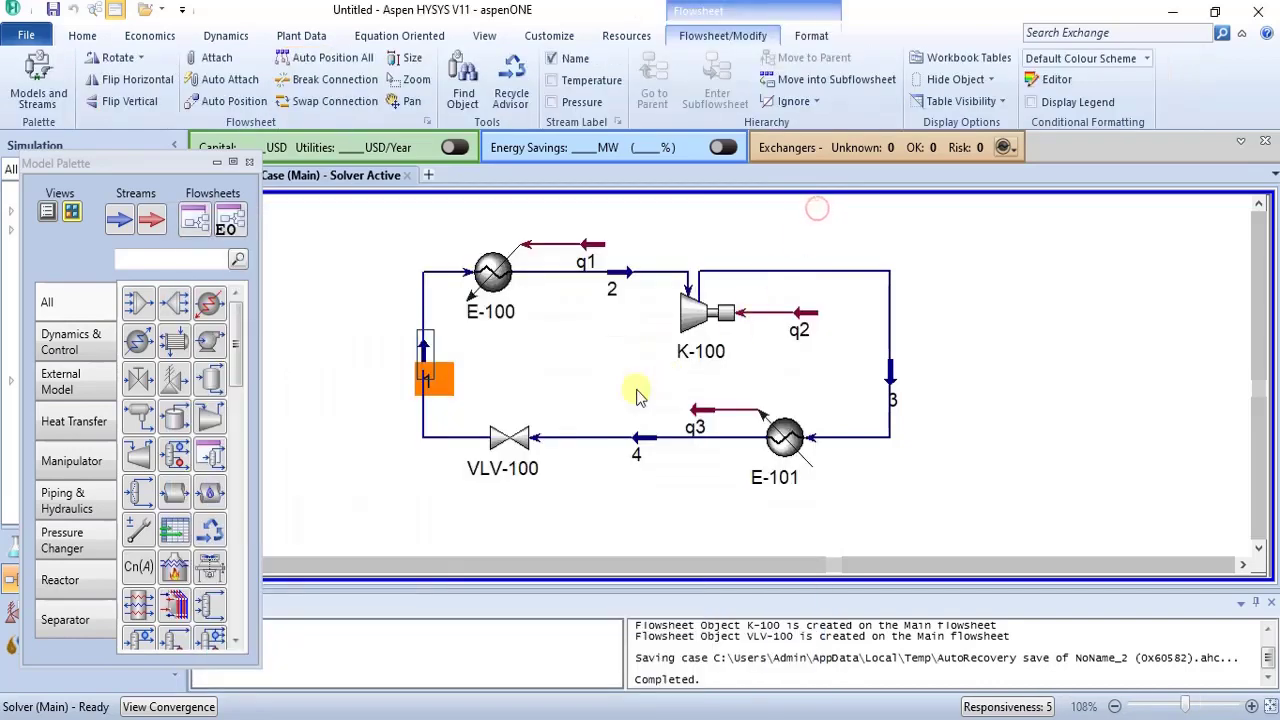
pyautogui.click(493, 386)
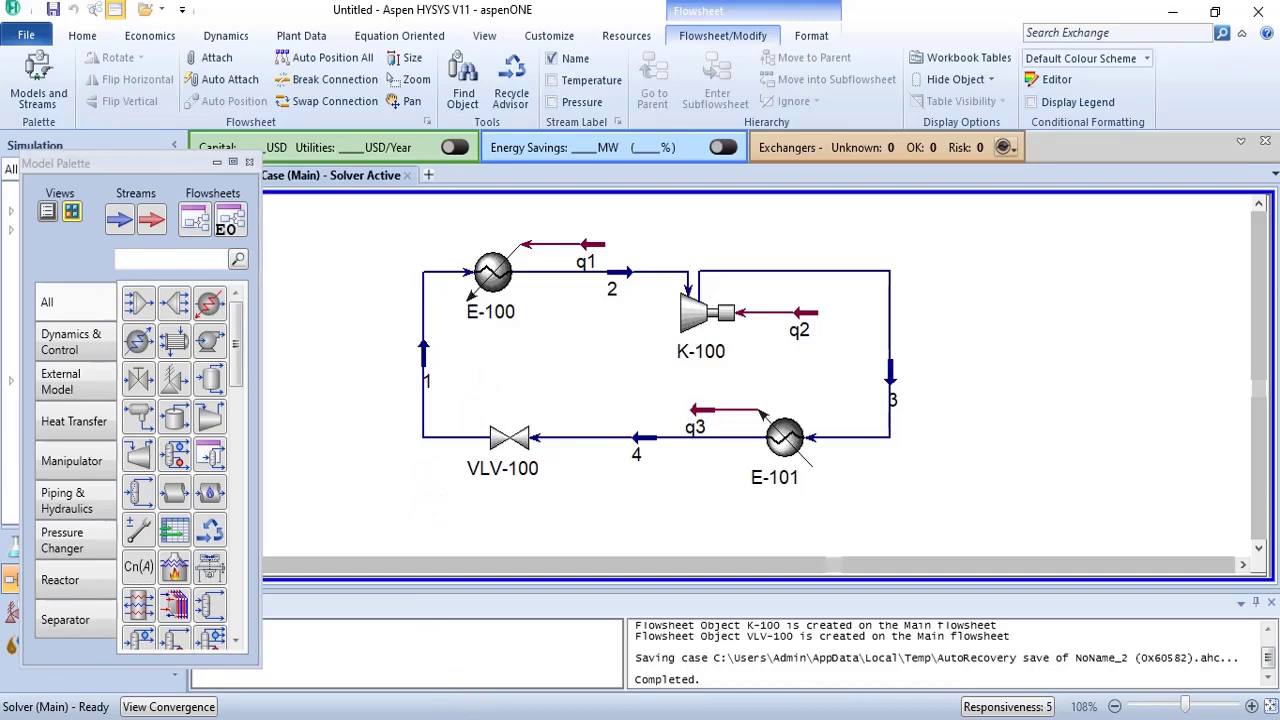
# Check the requested results in HYSYS2016.pdf, and read the valve pressure drop in the design parameters of VLV-100 in HYSYS
pyautogui.moveTo(450, 682)
pyautogui.moveTo(452, 654)
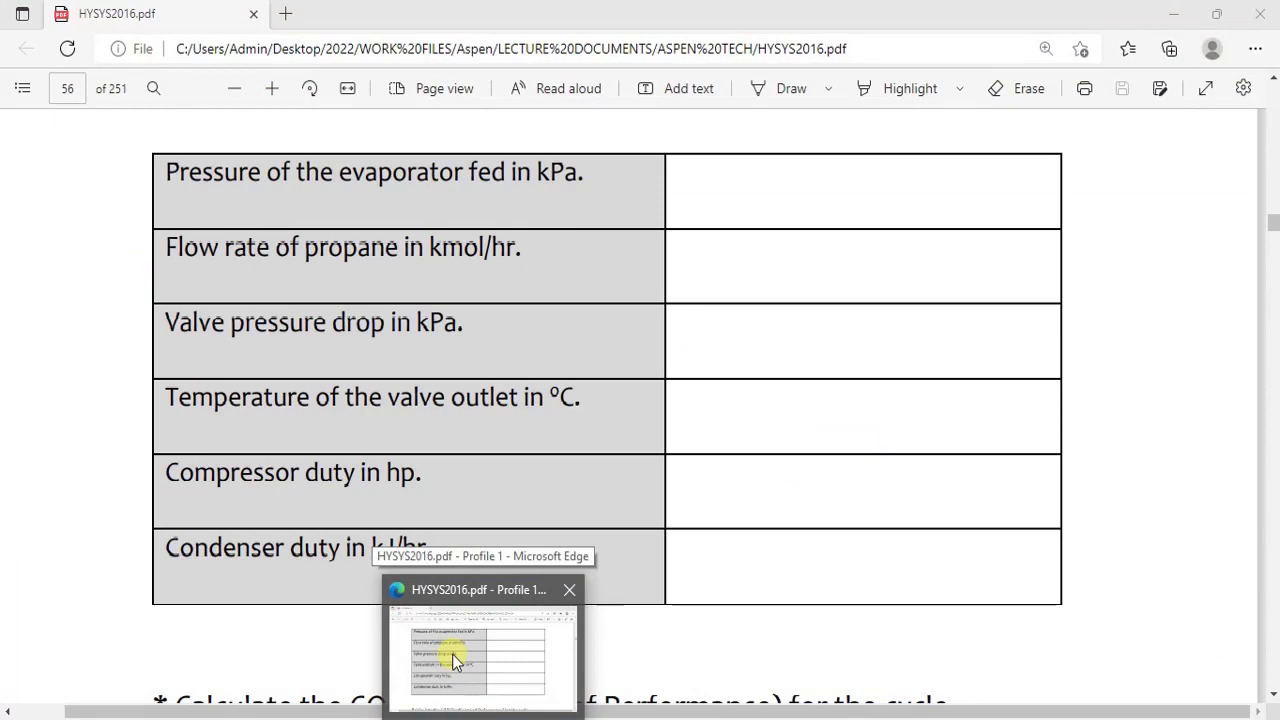
pyautogui.click(452, 654)
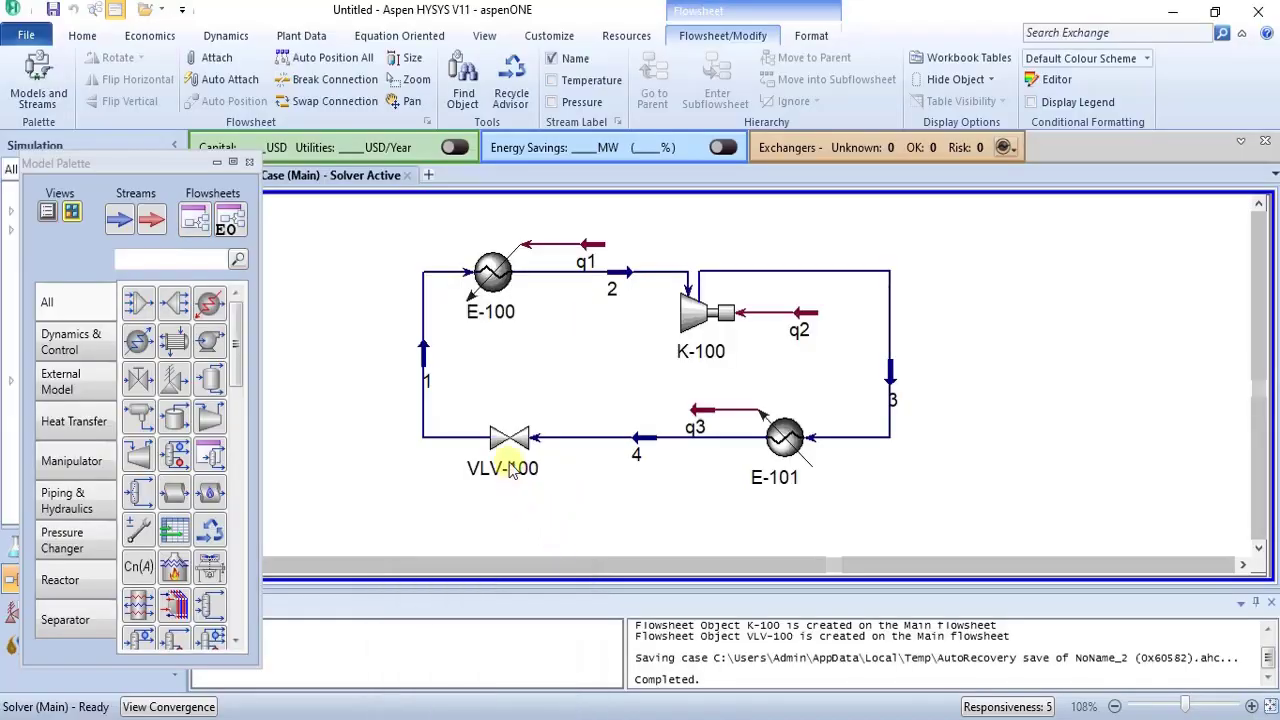
pyautogui.moveTo(505, 455)
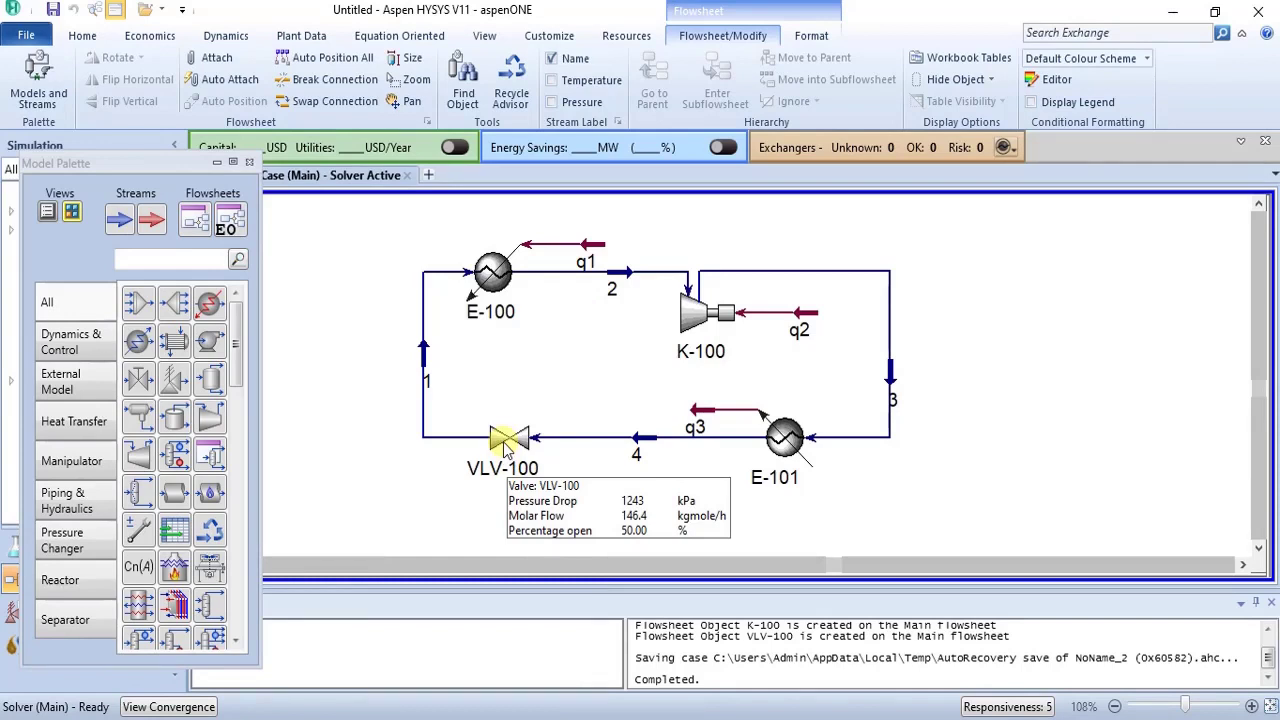
pyautogui.doubleClick(505, 443)
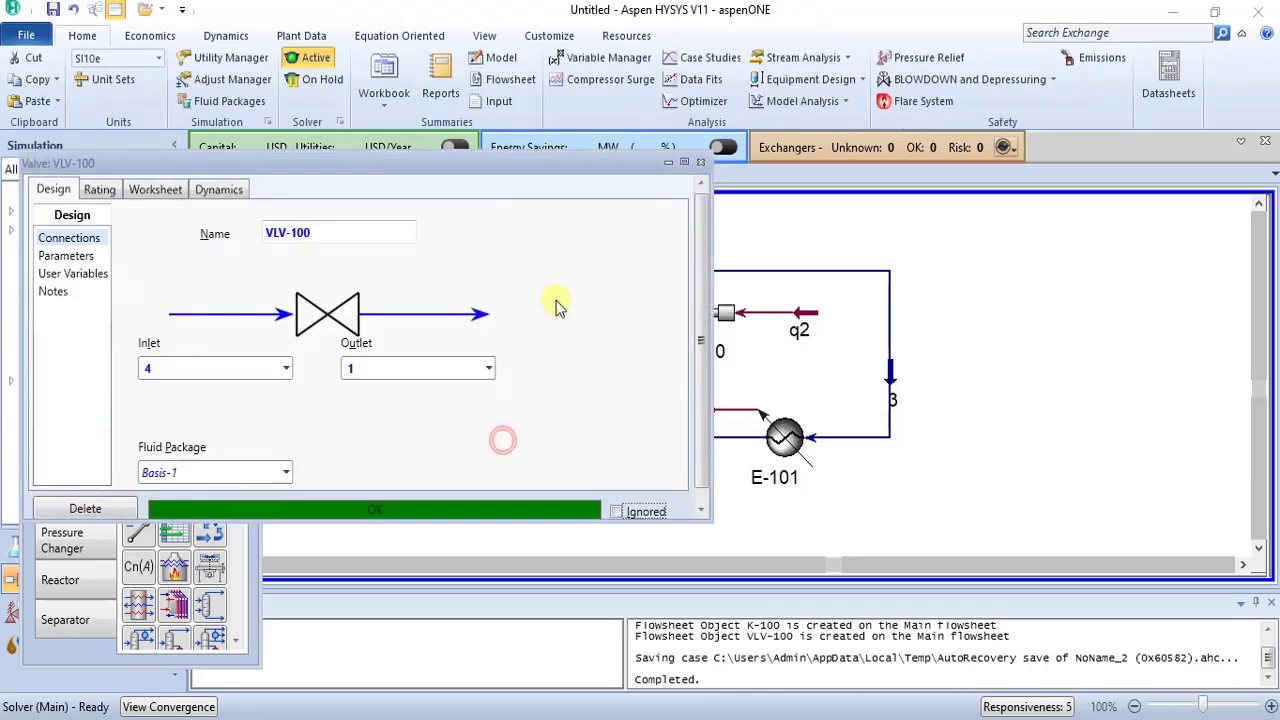
pyautogui.moveTo(381, 155); pyautogui.dragTo(487, 137)
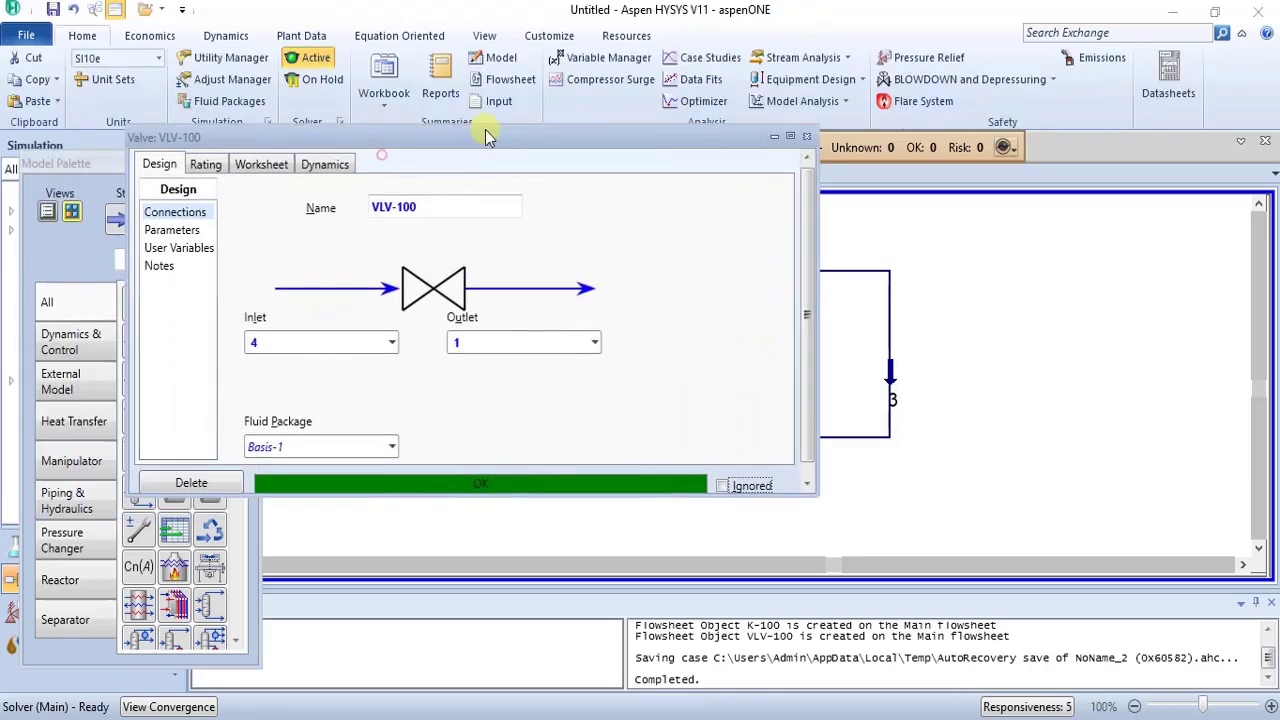
pyautogui.click(190, 232)
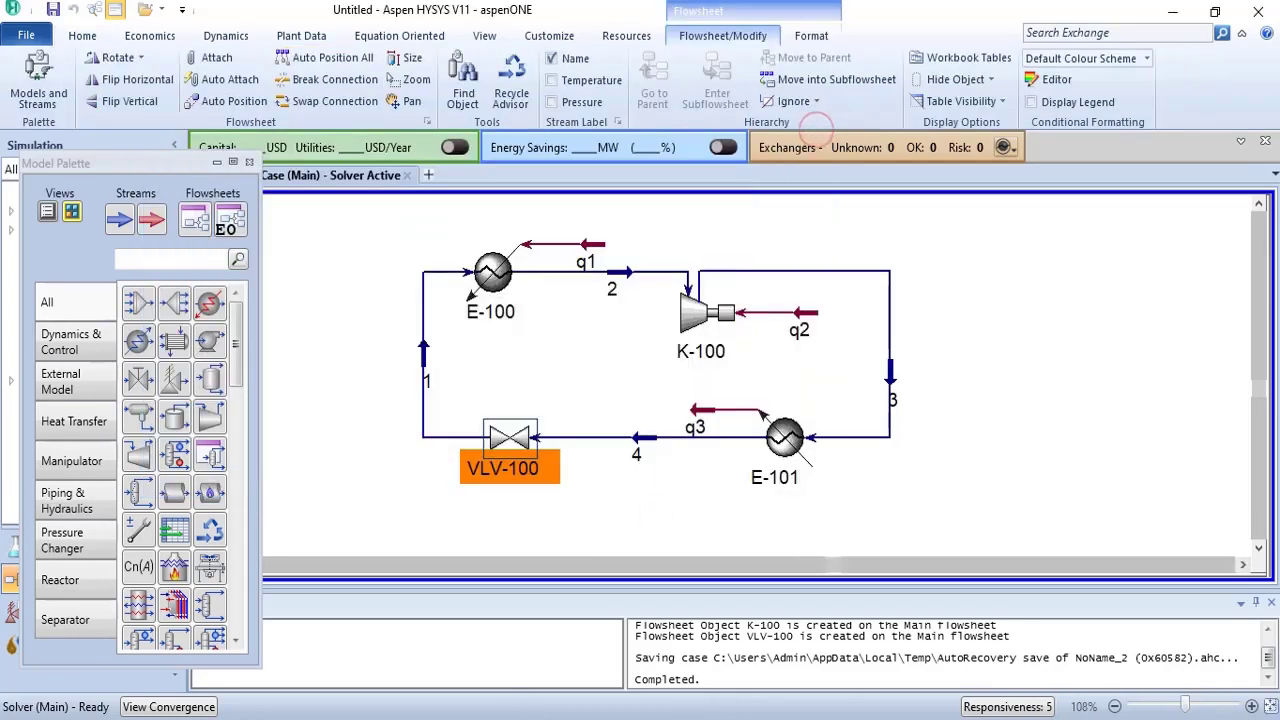
# Read the valve outlet temperature from the conditions of stream 1 and the worksheet of valve VLV-100
pyautogui.moveTo(455, 690)
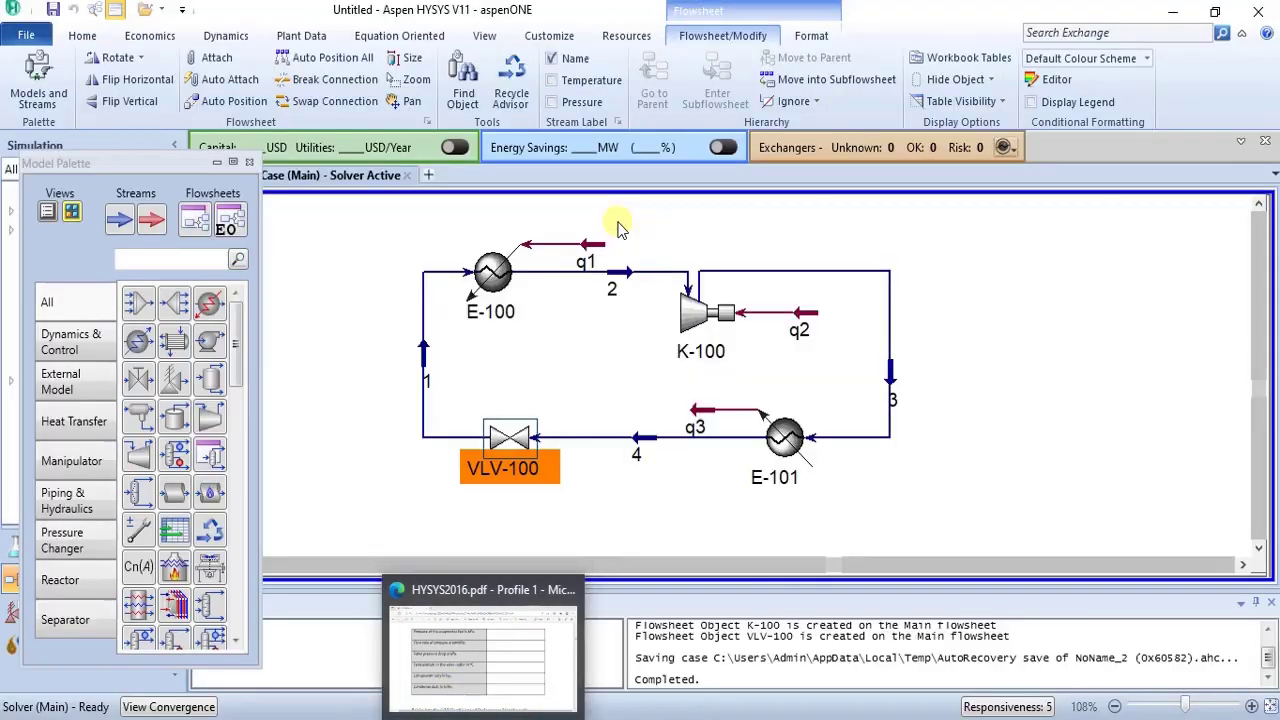
pyautogui.moveTo(505, 443)
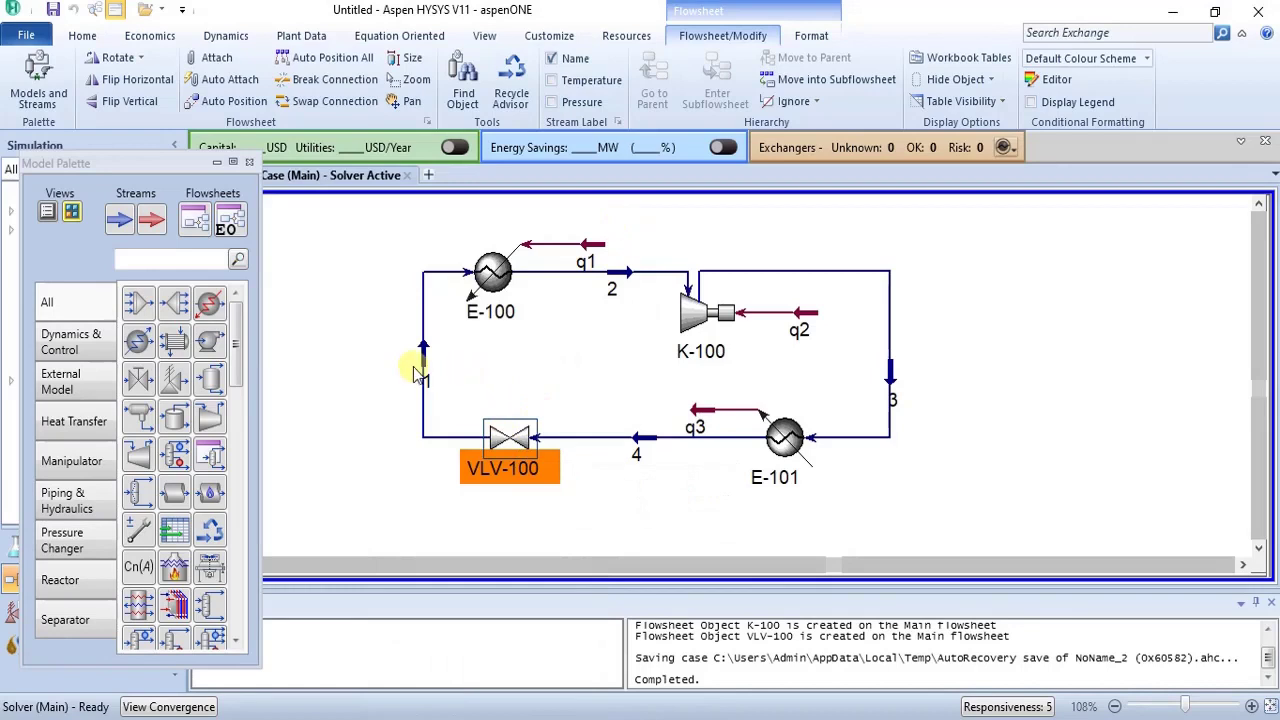
pyautogui.click(472, 362)
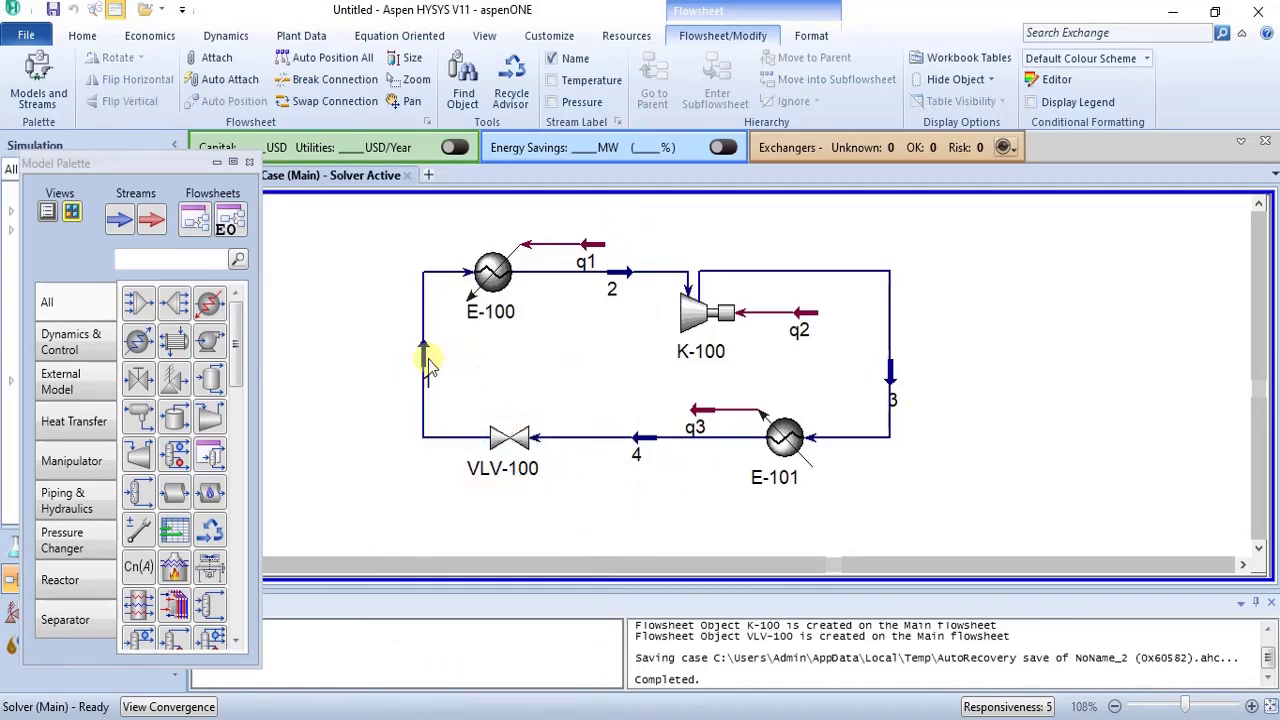
pyautogui.moveTo(428, 365)
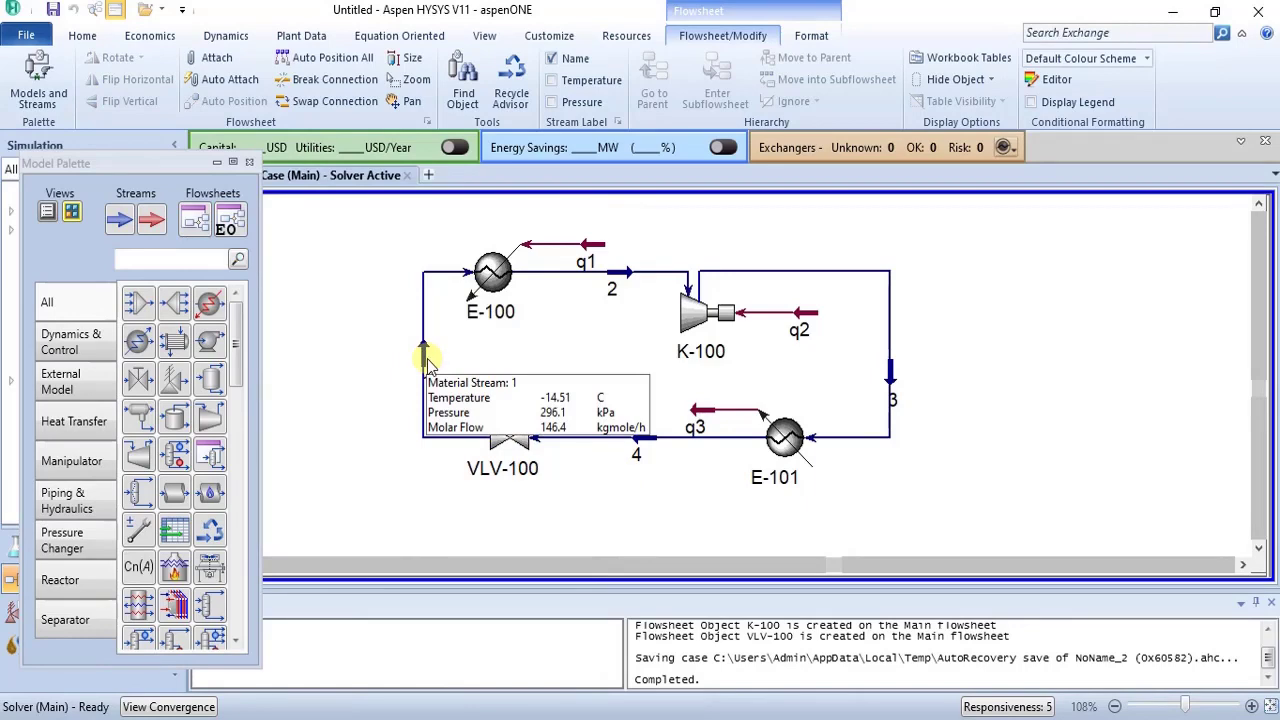
pyautogui.doubleClick(427, 360)
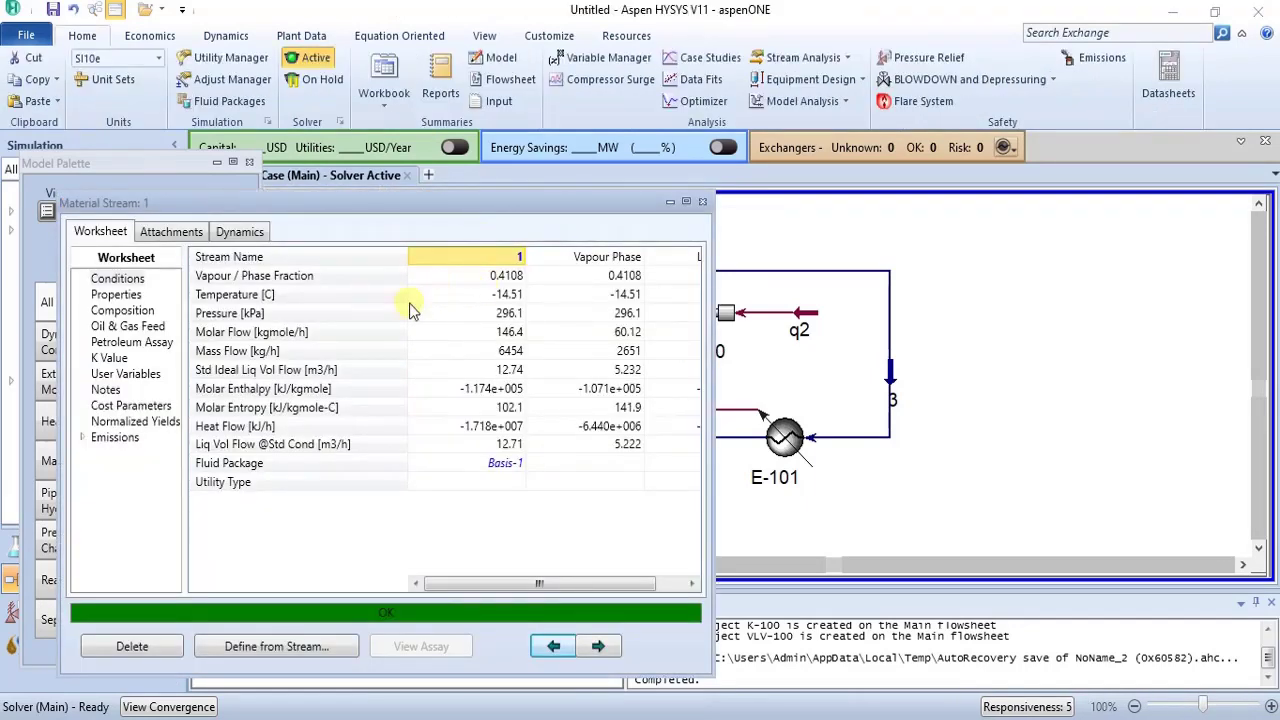
pyautogui.click(702, 201)
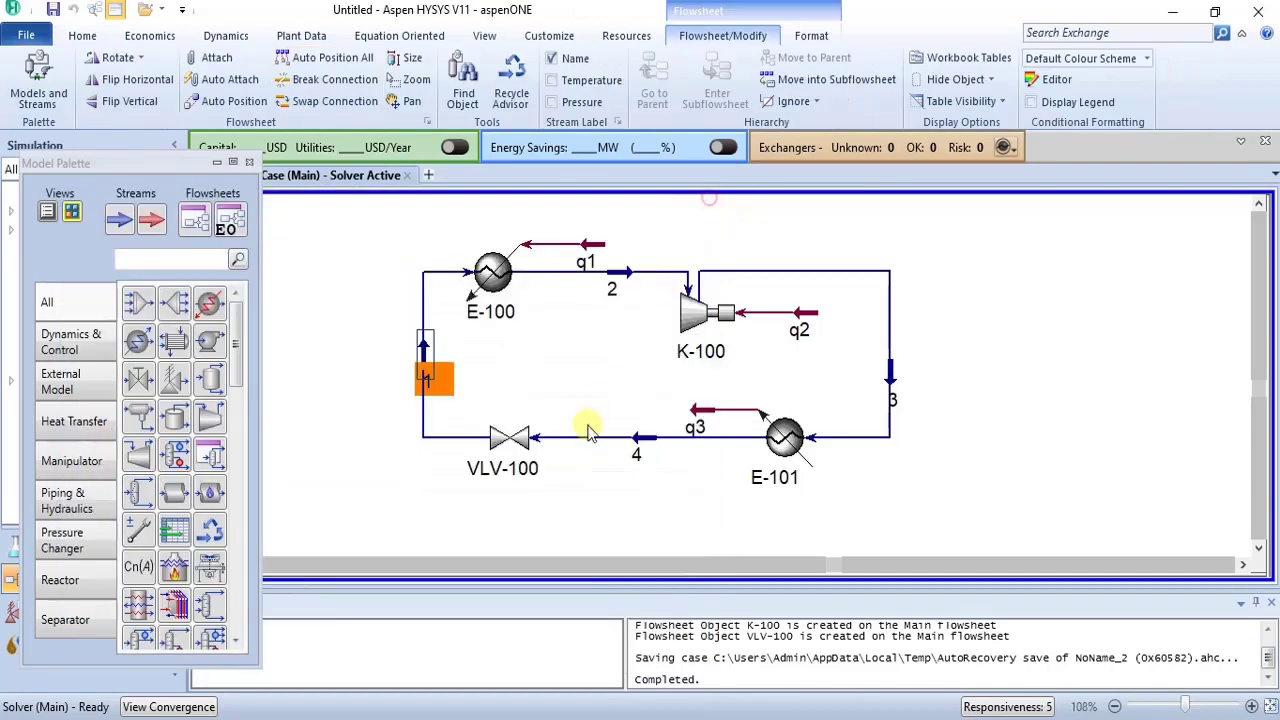
pyautogui.doubleClick(533, 455)
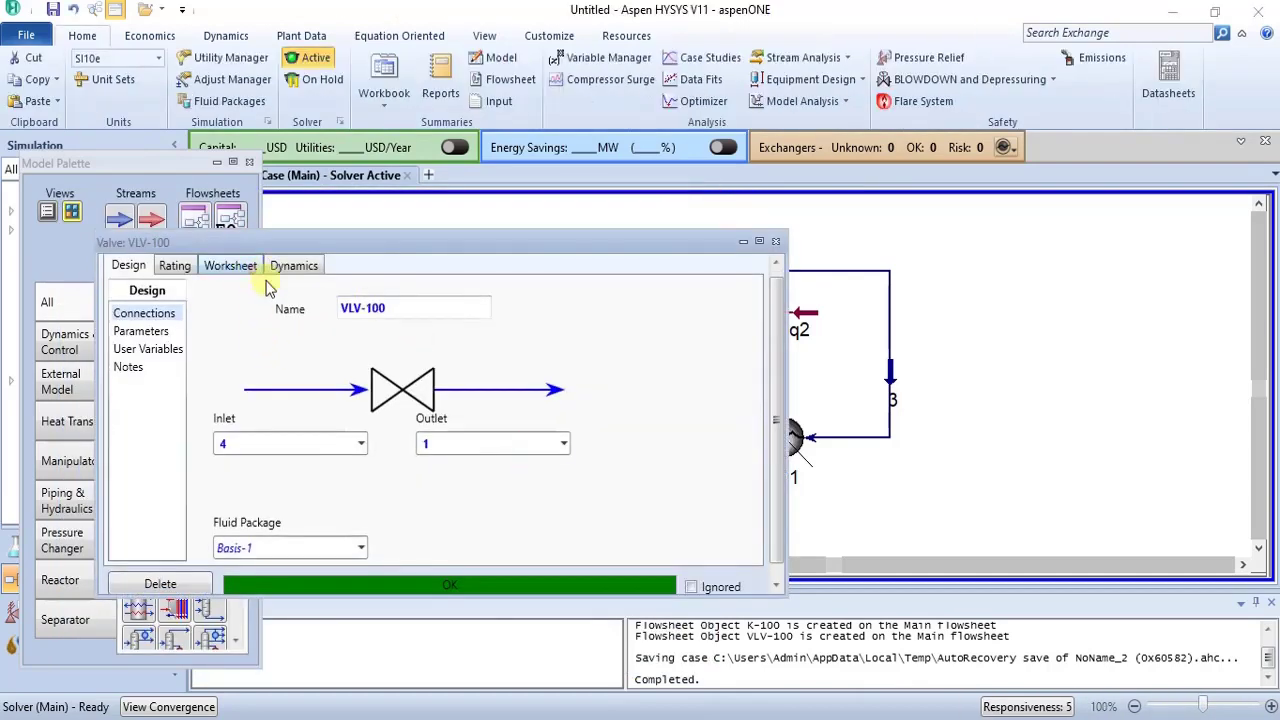
pyautogui.click(248, 266)
pyautogui.moveTo(575, 343)
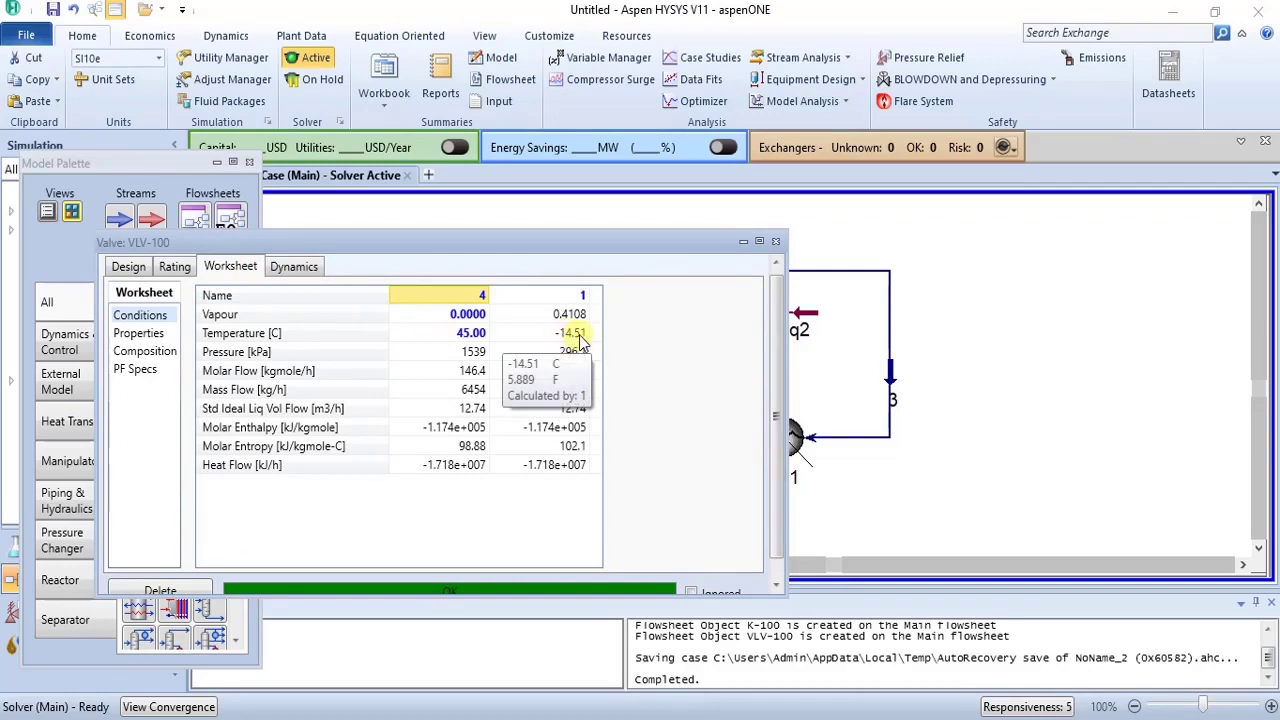
pyautogui.click(775, 241)
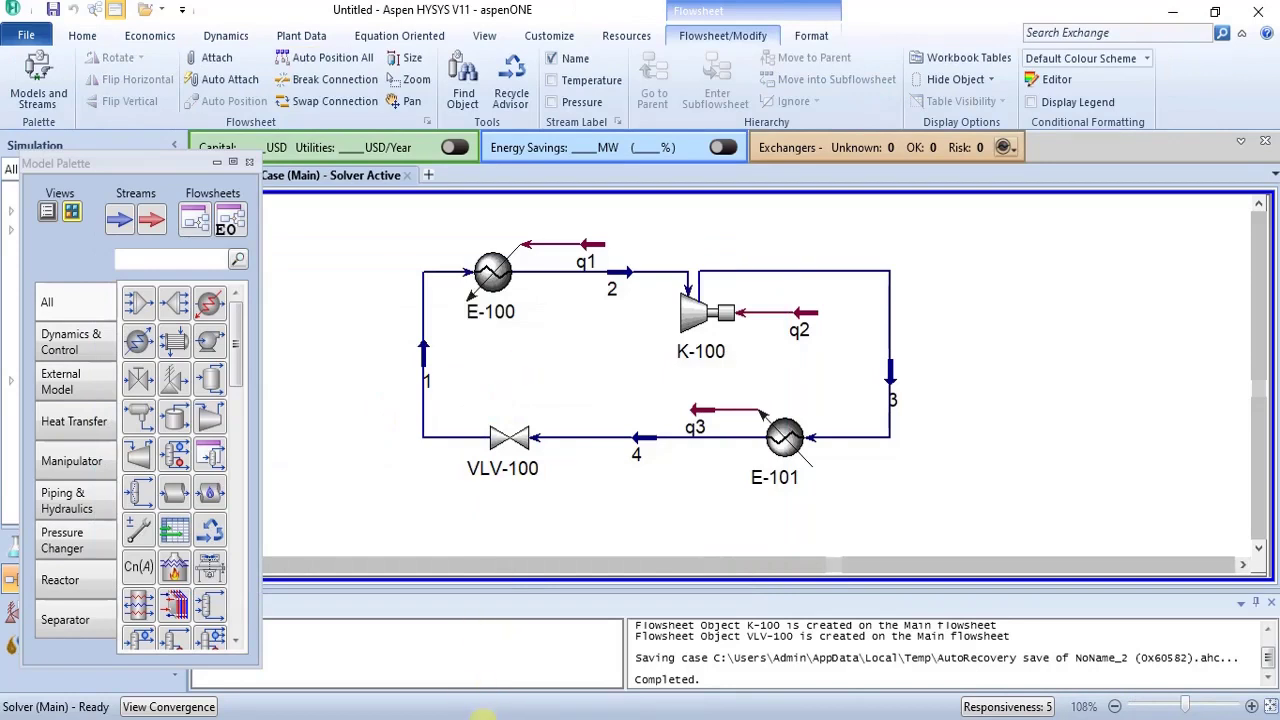
# Check the requested compressor duty in HYSYS2016.pdf, and read it from energy stream q2 and compressor K-100
pyautogui.moveTo(500, 712)
pyautogui.click(490, 688)
pyautogui.moveTo(818, 322)
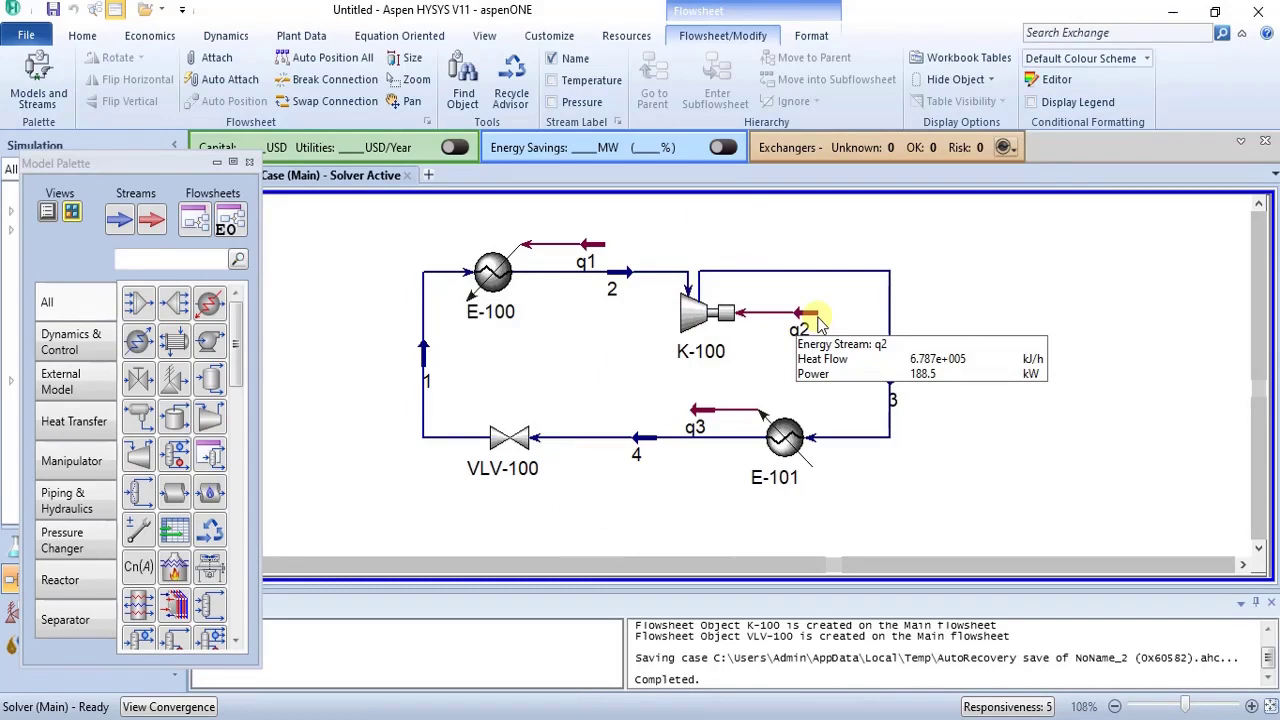
pyautogui.click(705, 345)
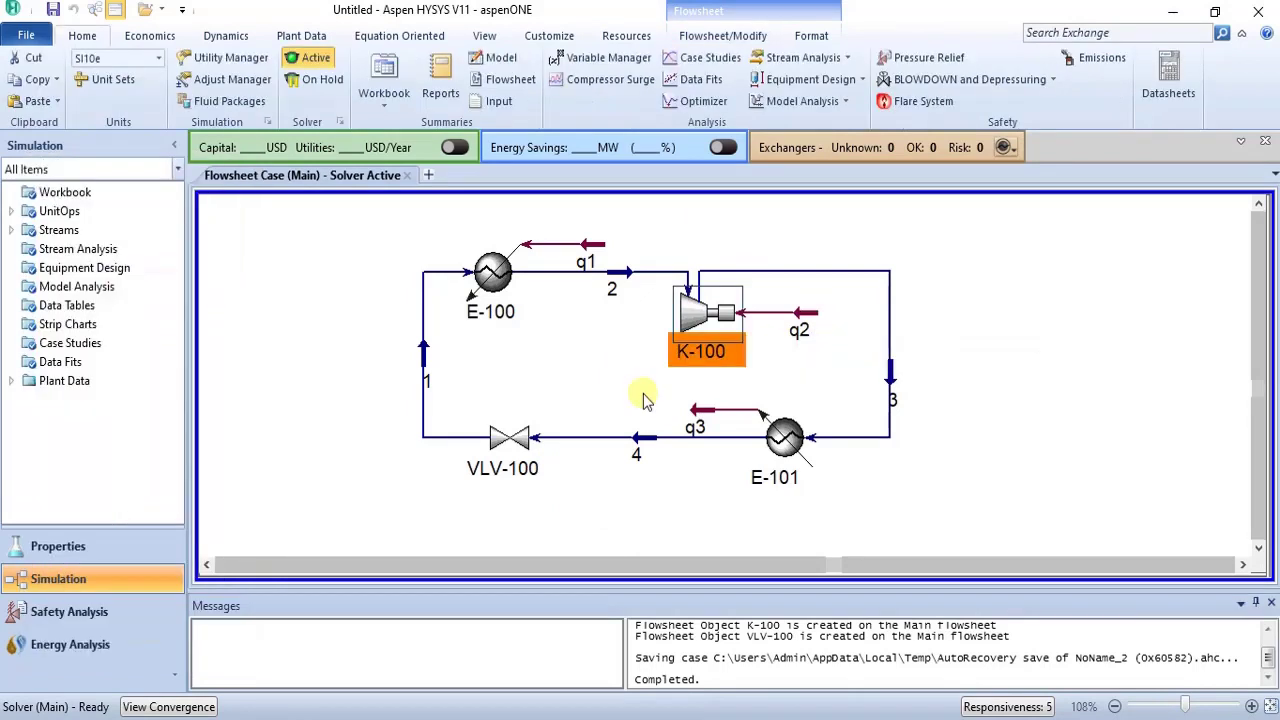
pyautogui.click(645, 400)
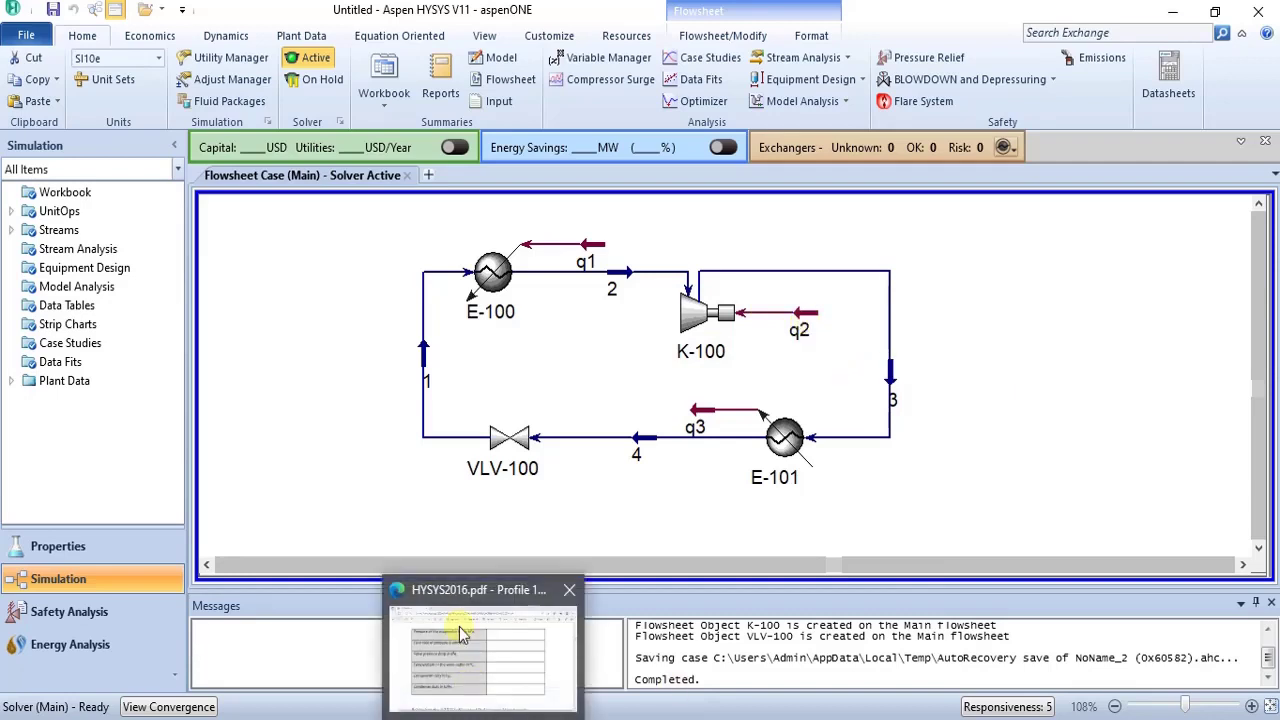
pyautogui.moveTo(459, 626)
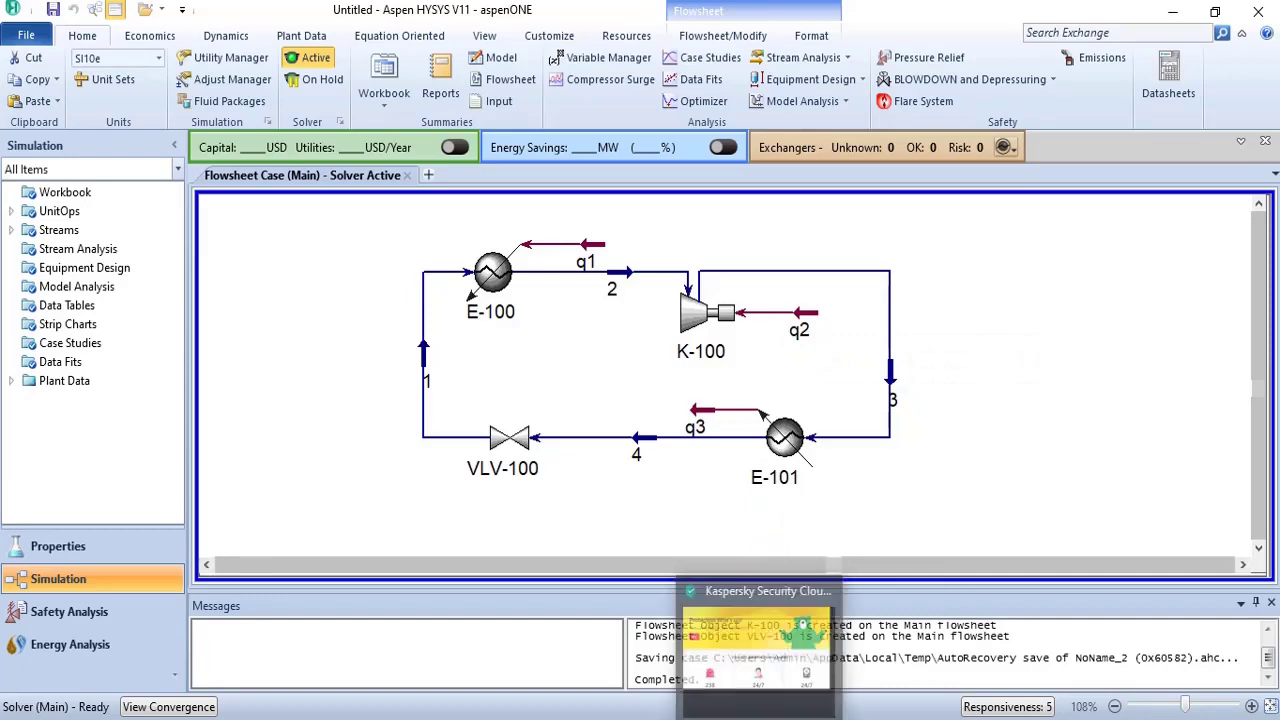
pyautogui.moveTo(483, 716)
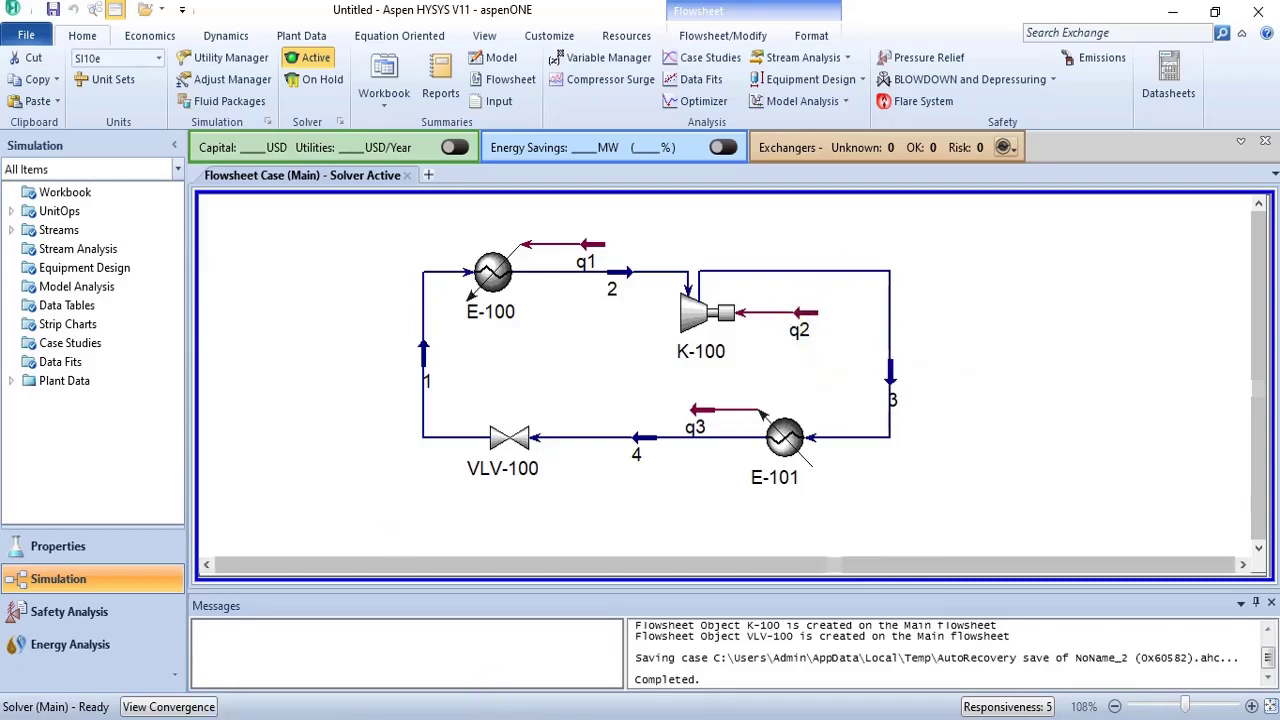
# Check the requested condenser duty in HYSYS2016.pdf, and read its heat flow in the worksheet of cooler E-101 and energy stream q3
pyautogui.click(460, 624)
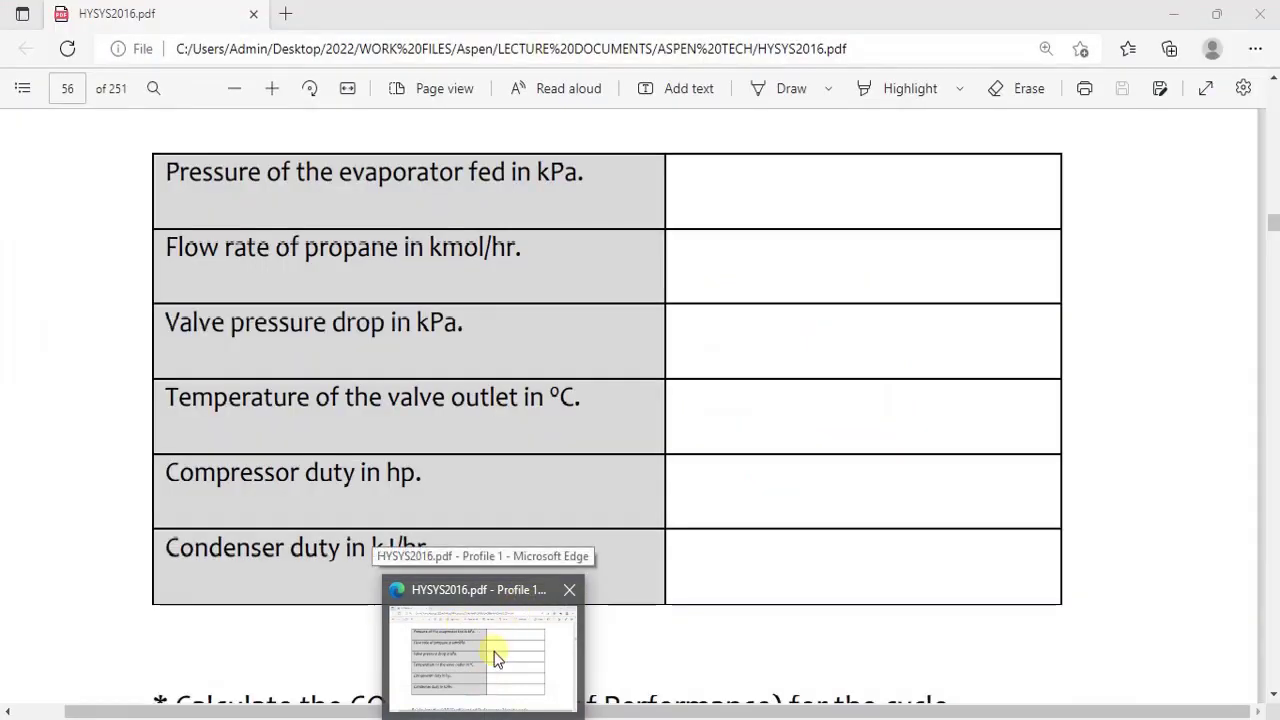
pyautogui.hotkey('alt', 'Tab')
pyautogui.moveTo(912, 418)
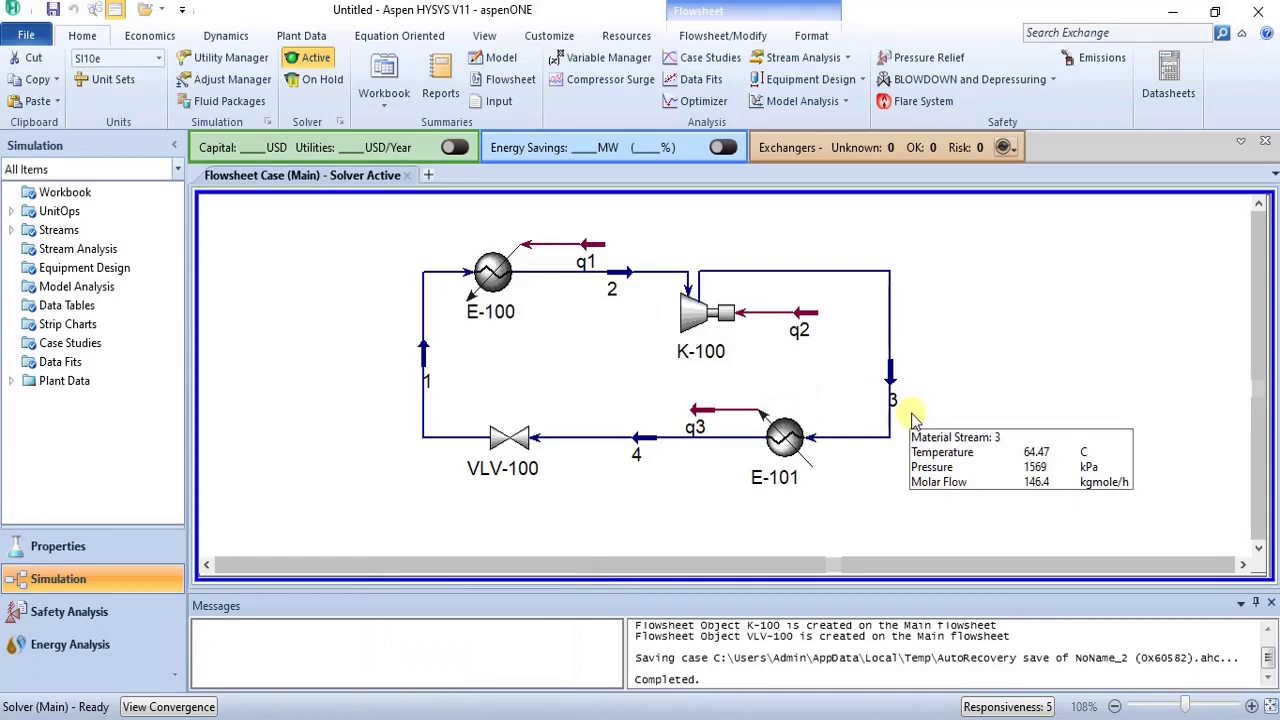
pyautogui.moveTo(695, 418)
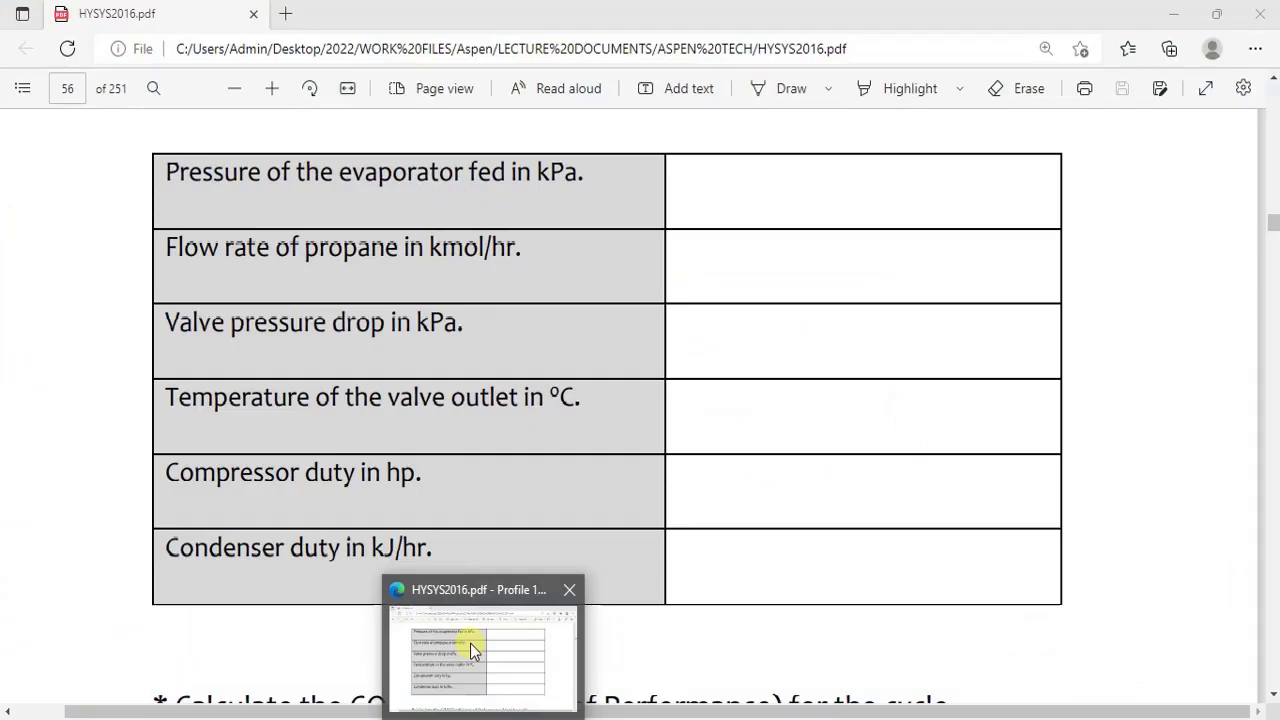
pyautogui.moveTo(470, 643)
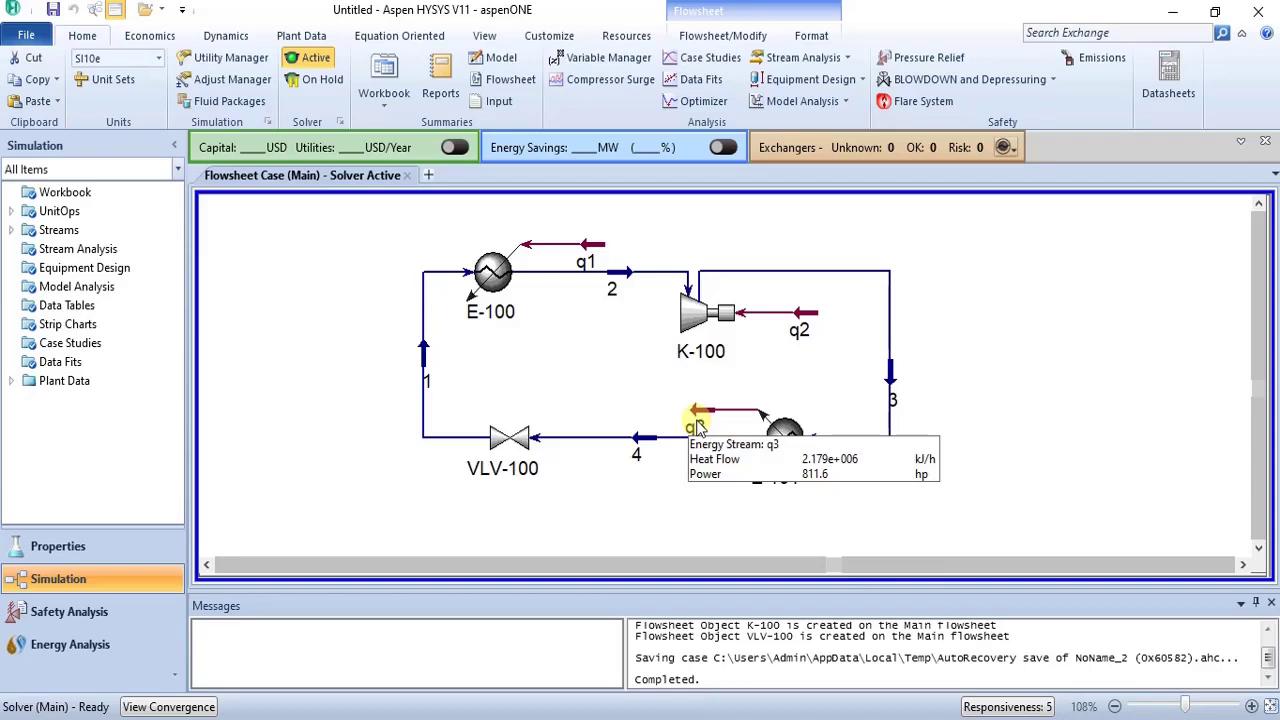
pyautogui.doubleClick(777, 434)
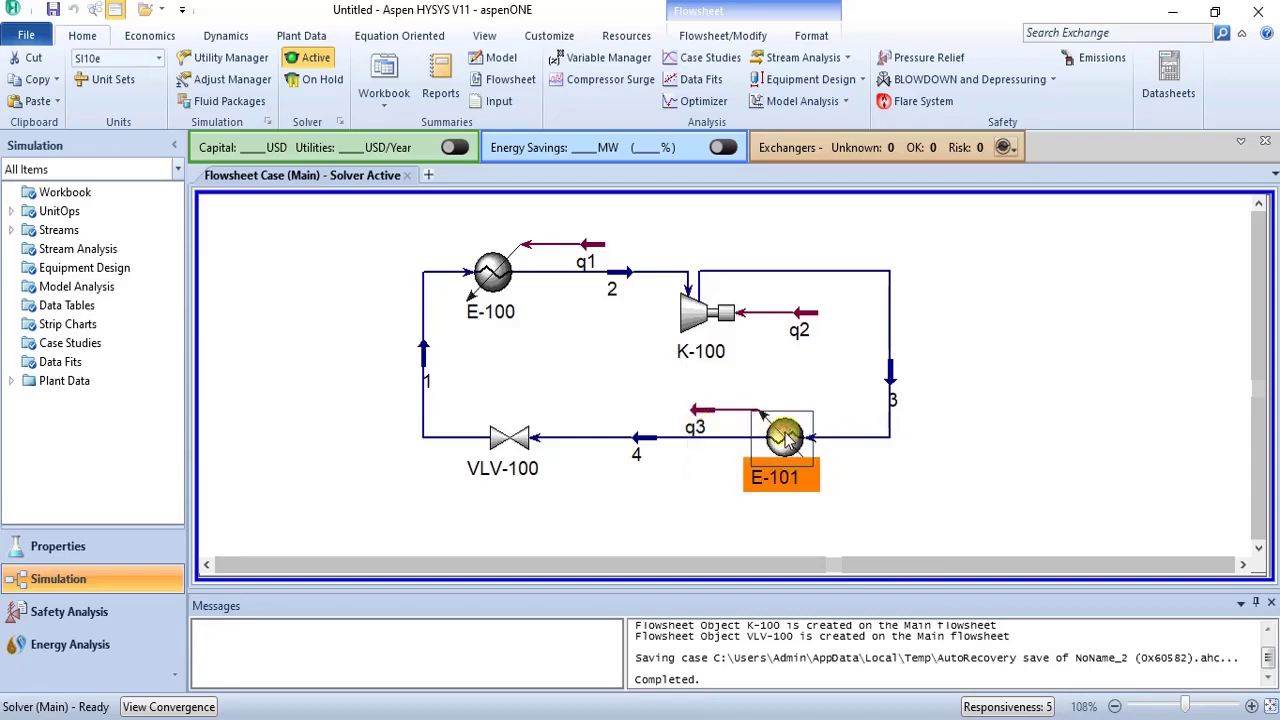
pyautogui.moveTo(612, 252); pyautogui.dragTo(650, 172)
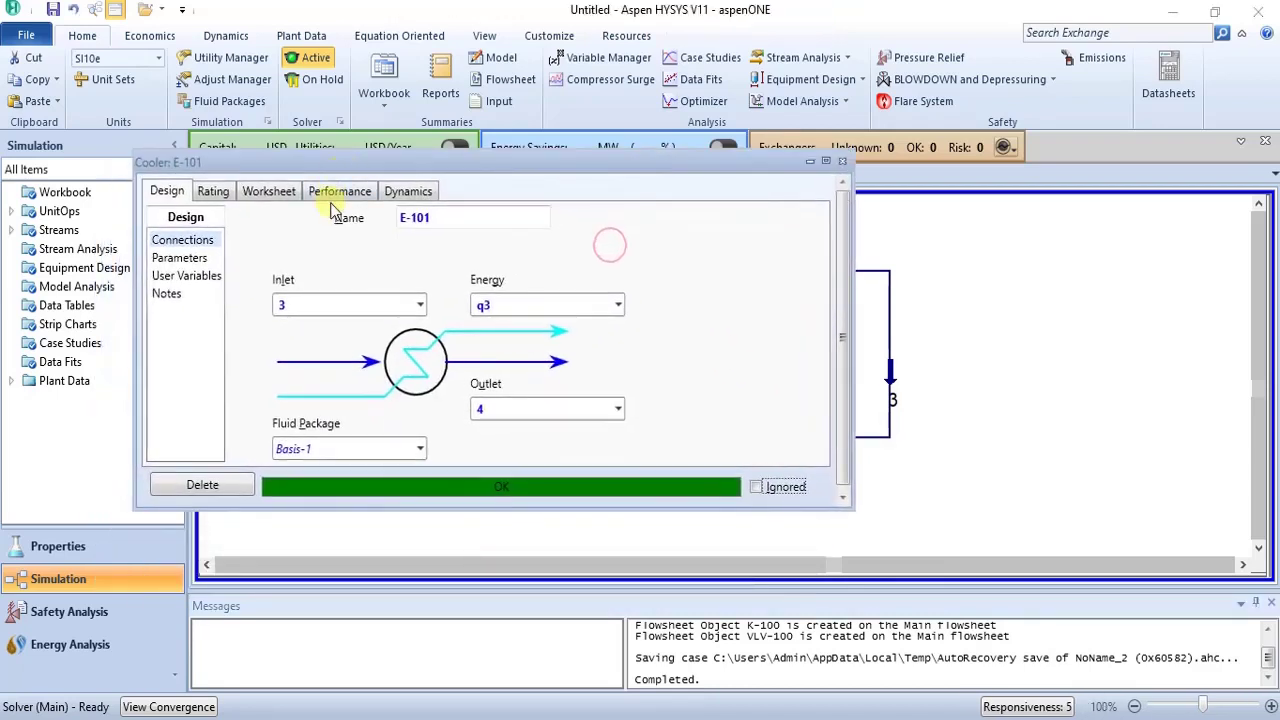
pyautogui.click(262, 191)
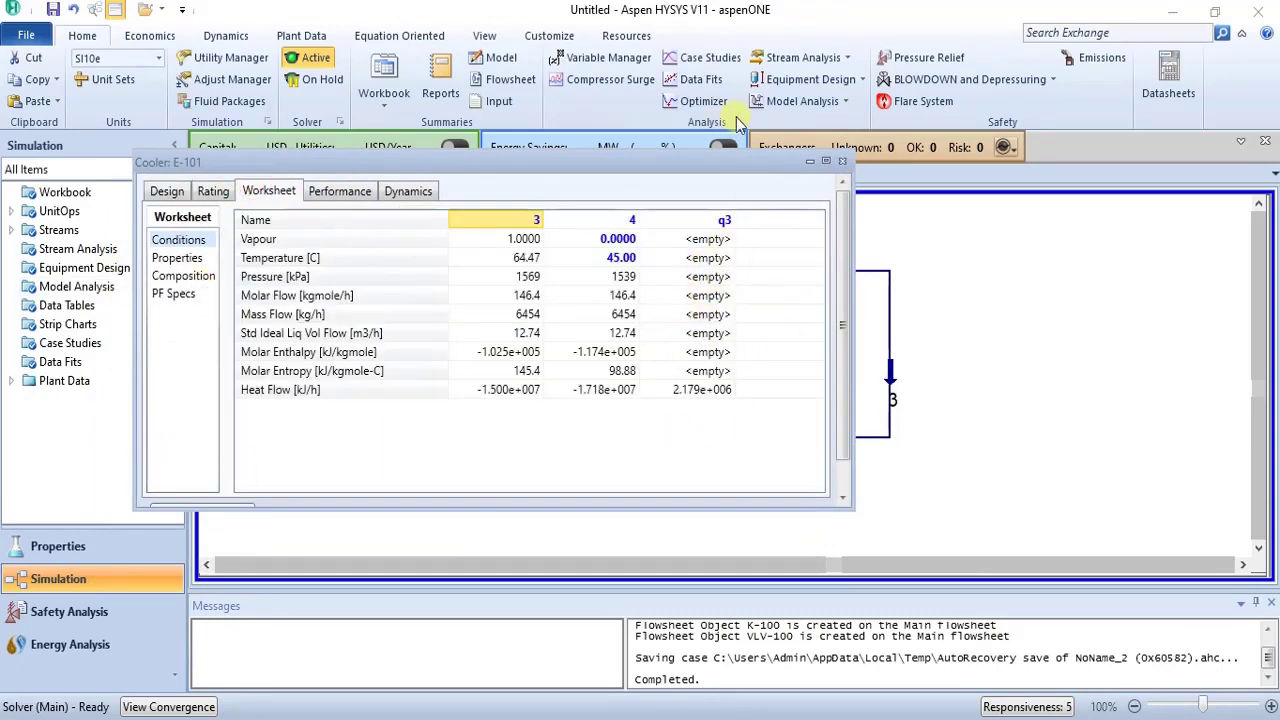
pyautogui.click(843, 162)
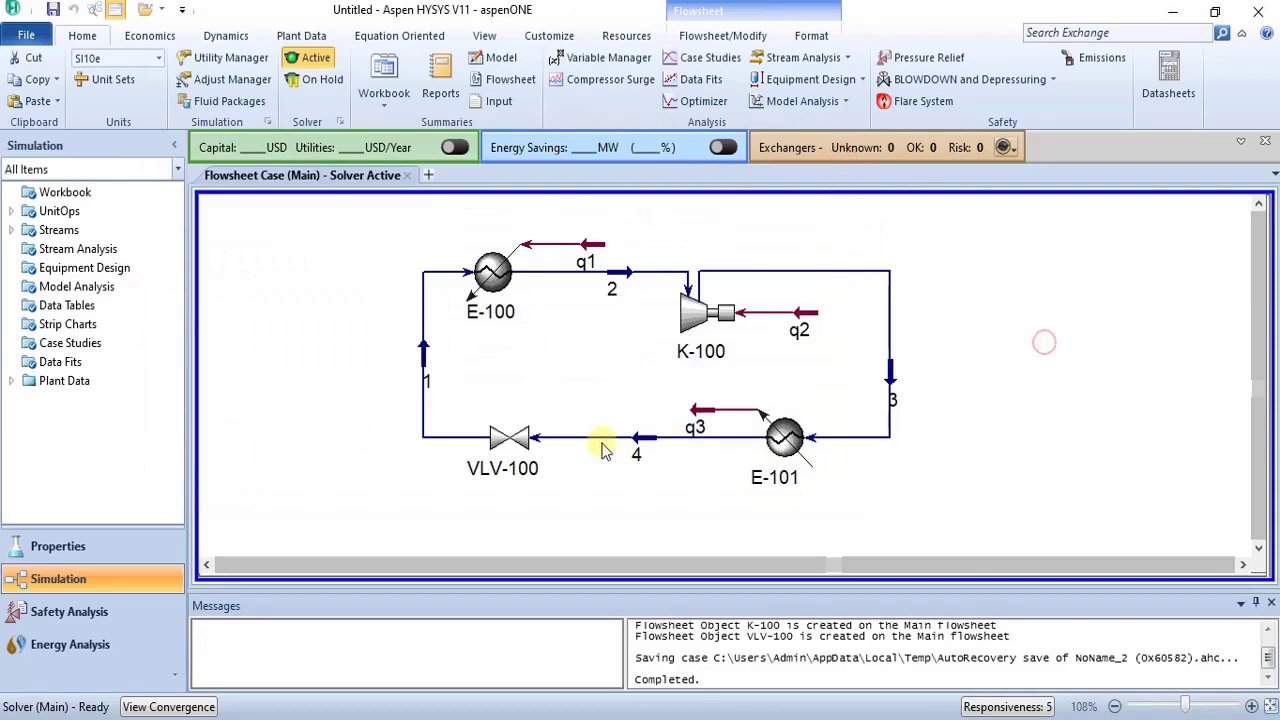
pyautogui.doubleClick(702, 417)
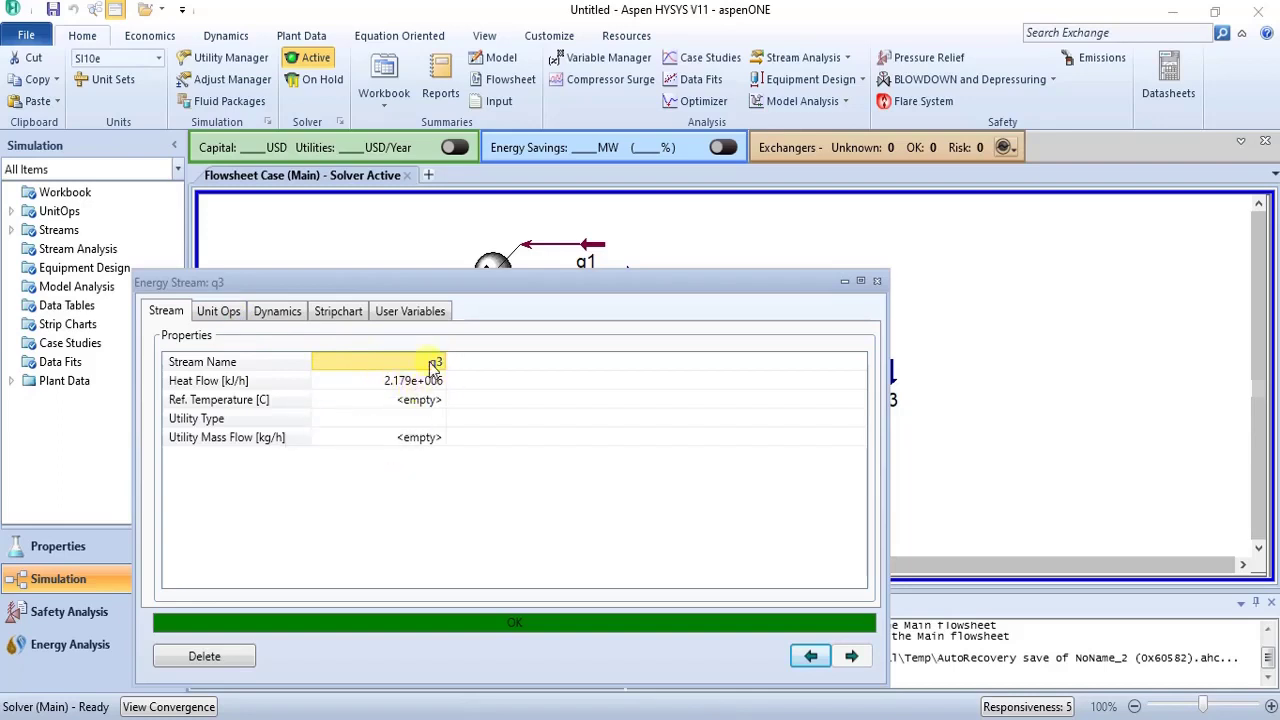
pyautogui.click(876, 282)
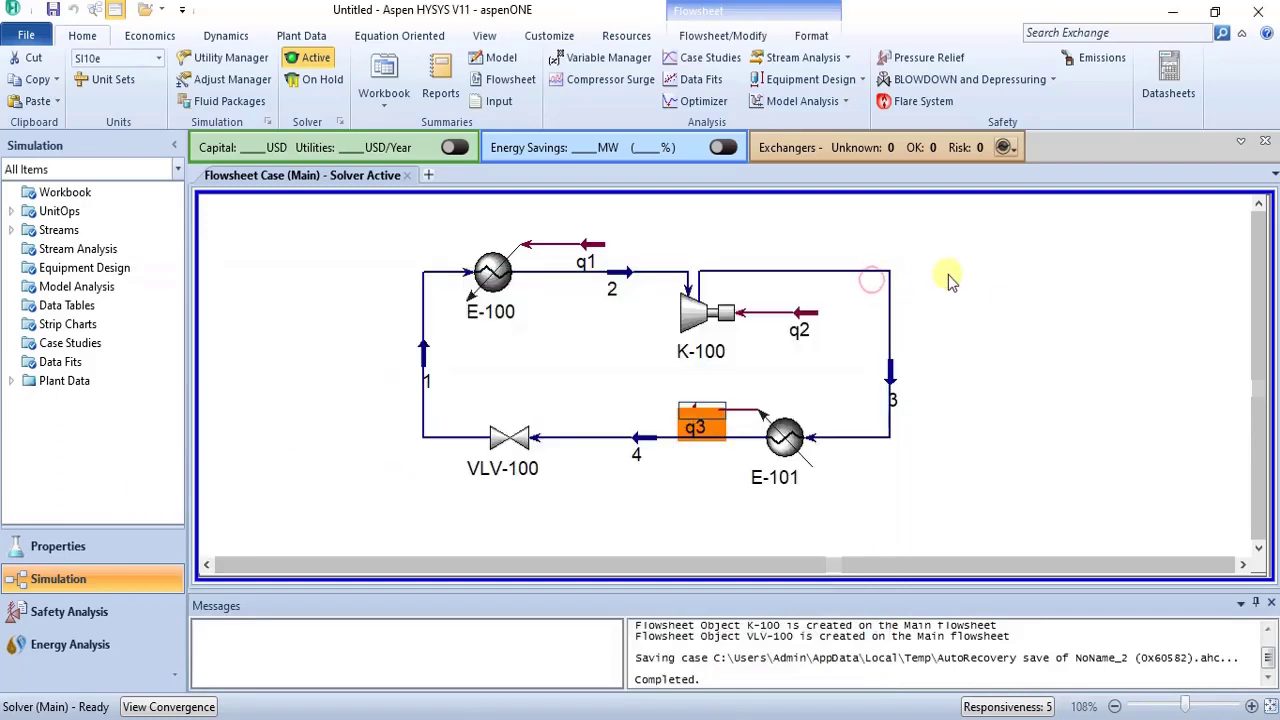
pyautogui.click(1010, 309)
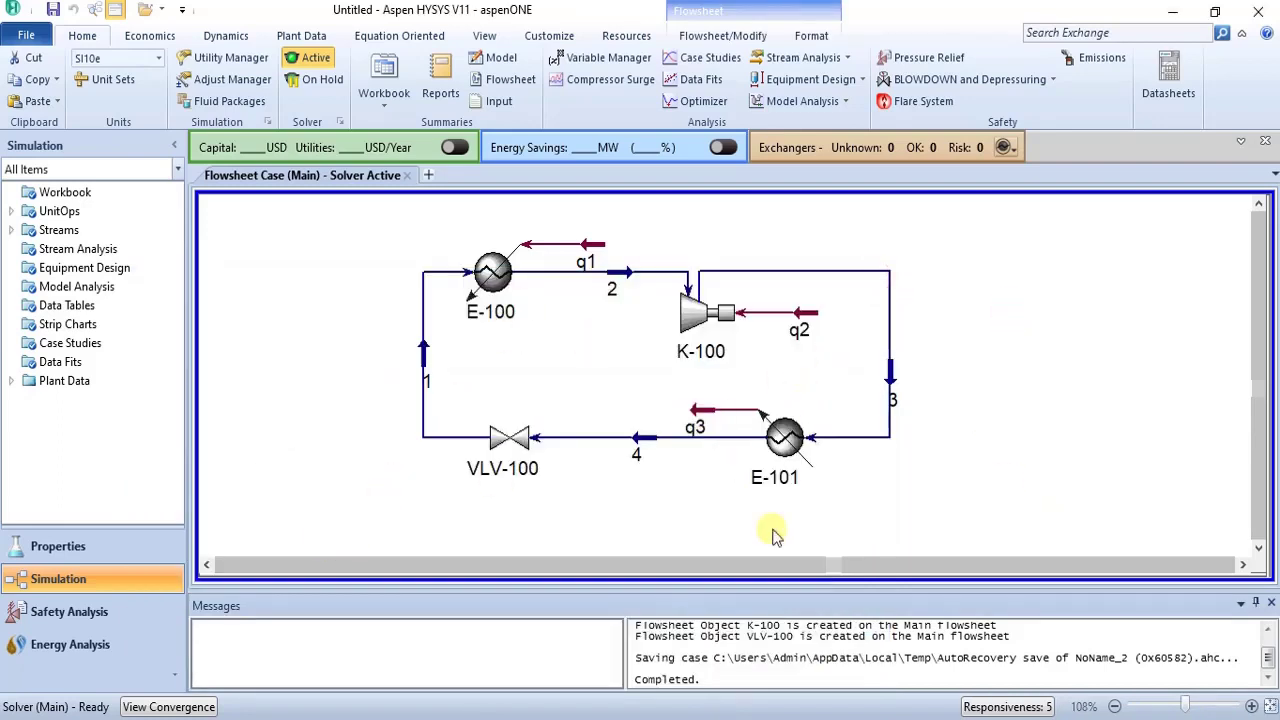
# Read the COP calculation request below the results table in HYSYS2016.pdf, and return to HYSYS with the flowsheet editing tools shown
pyautogui.click(485, 640)
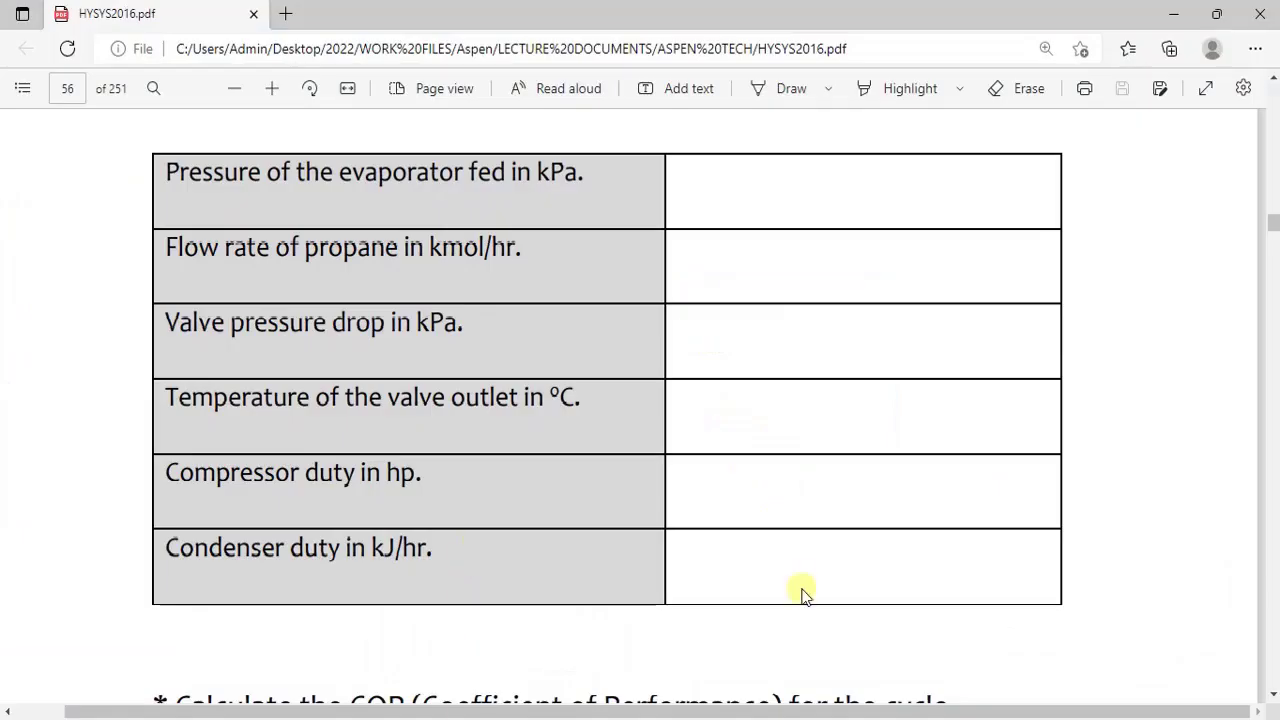
pyautogui.click(1273, 704)
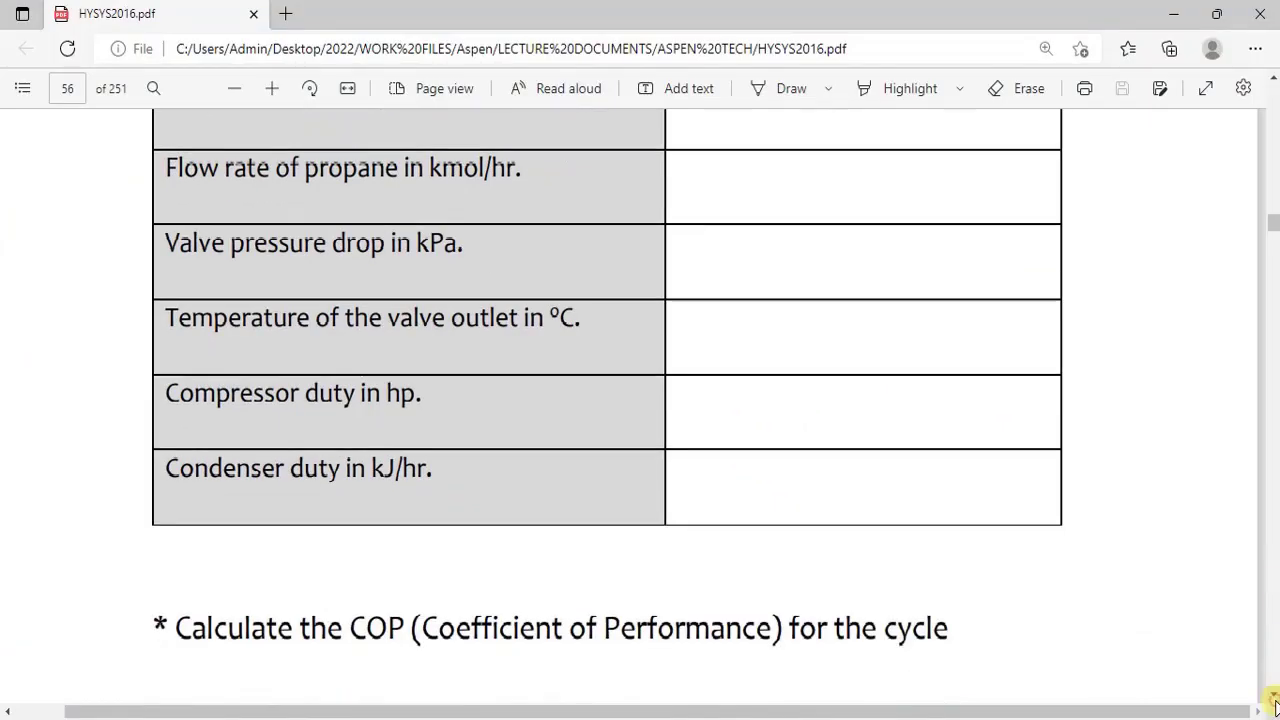
pyautogui.click(1273, 704)
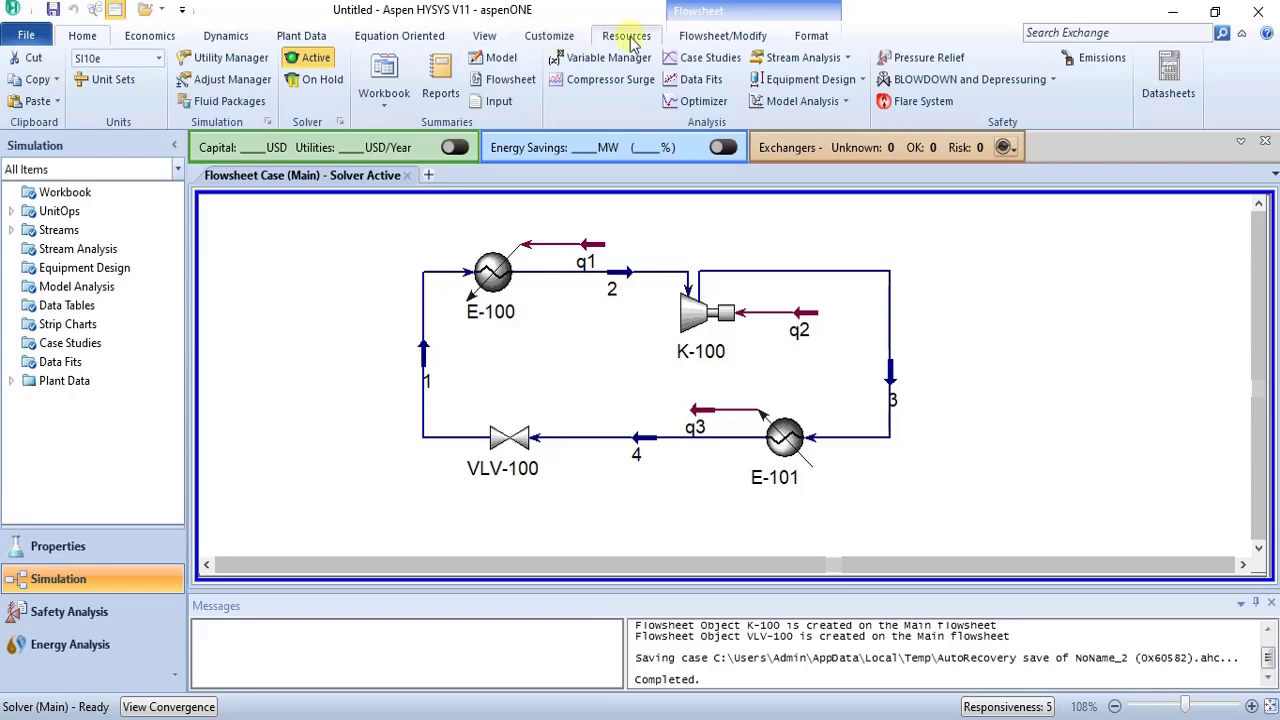
pyautogui.click(680, 37)
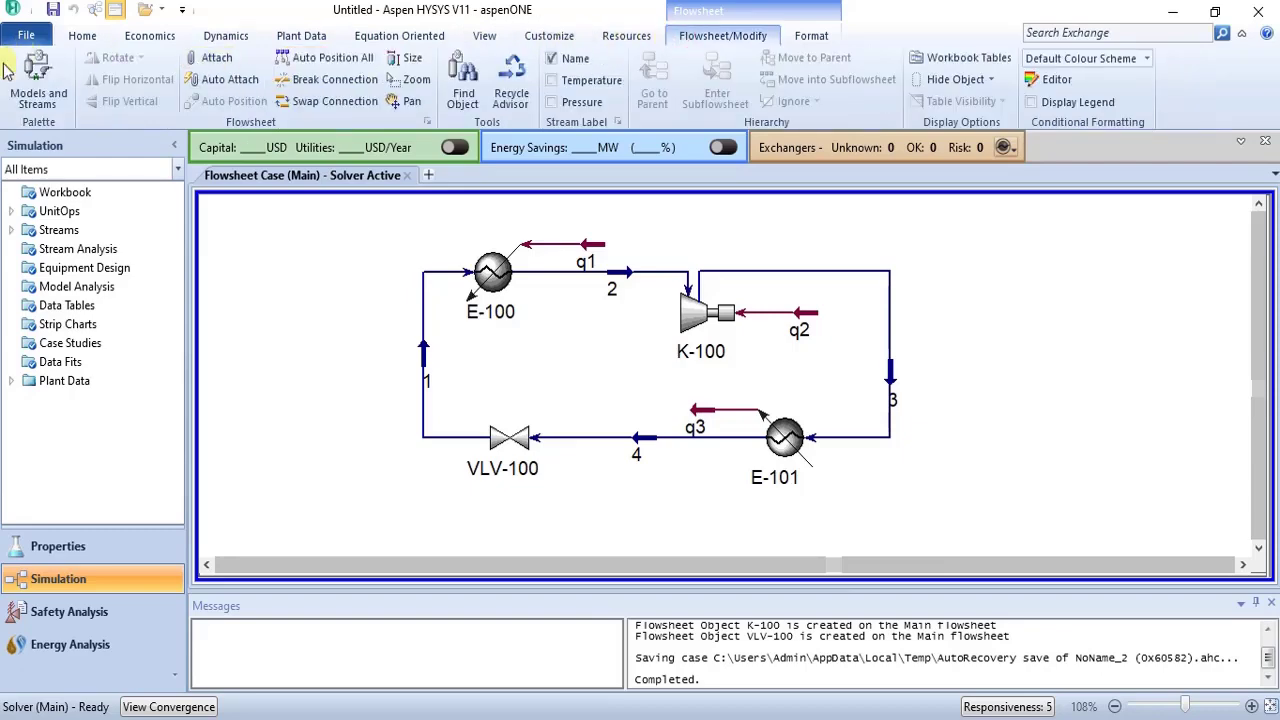
# Add a Spreadsheet operation to the flowsheet beside stream 3, outside the refrigeration loop, and close the model palette
pyautogui.click(38, 80)
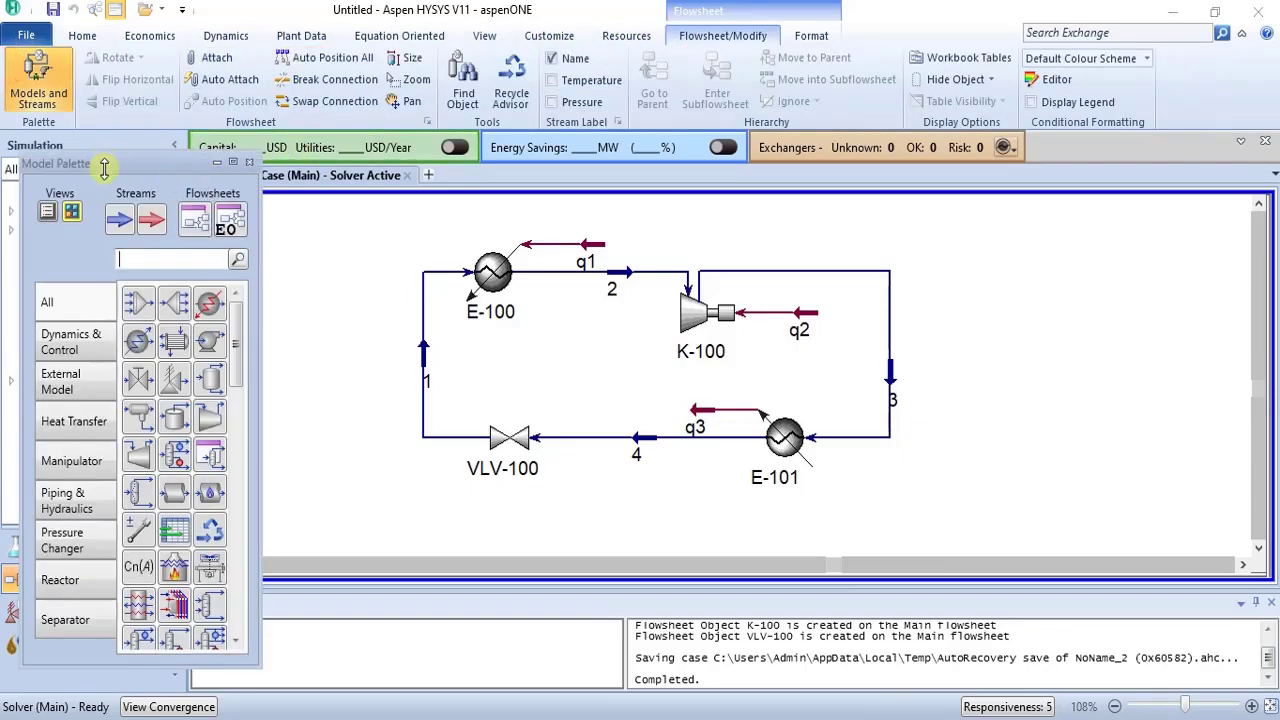
pyautogui.moveTo(104, 172); pyautogui.dragTo(146, 120)
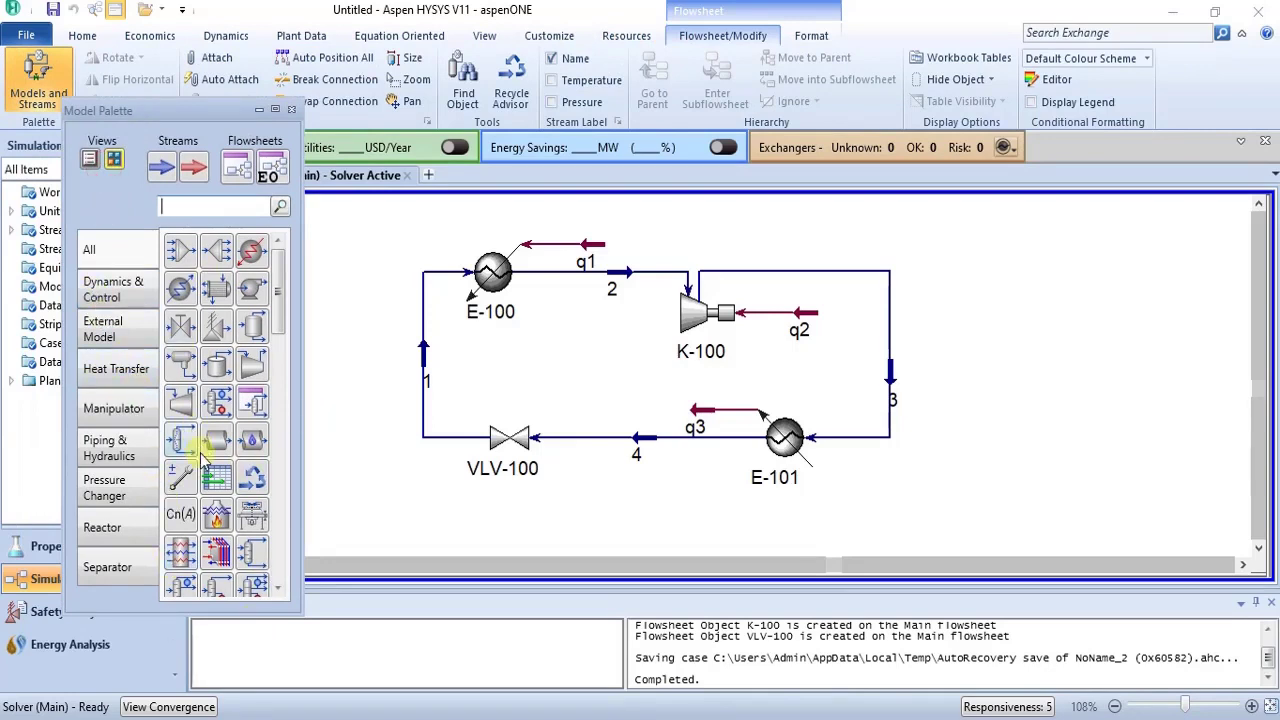
pyautogui.moveTo(213, 485); pyautogui.dragTo(953, 427)
pyautogui.click(920, 474)
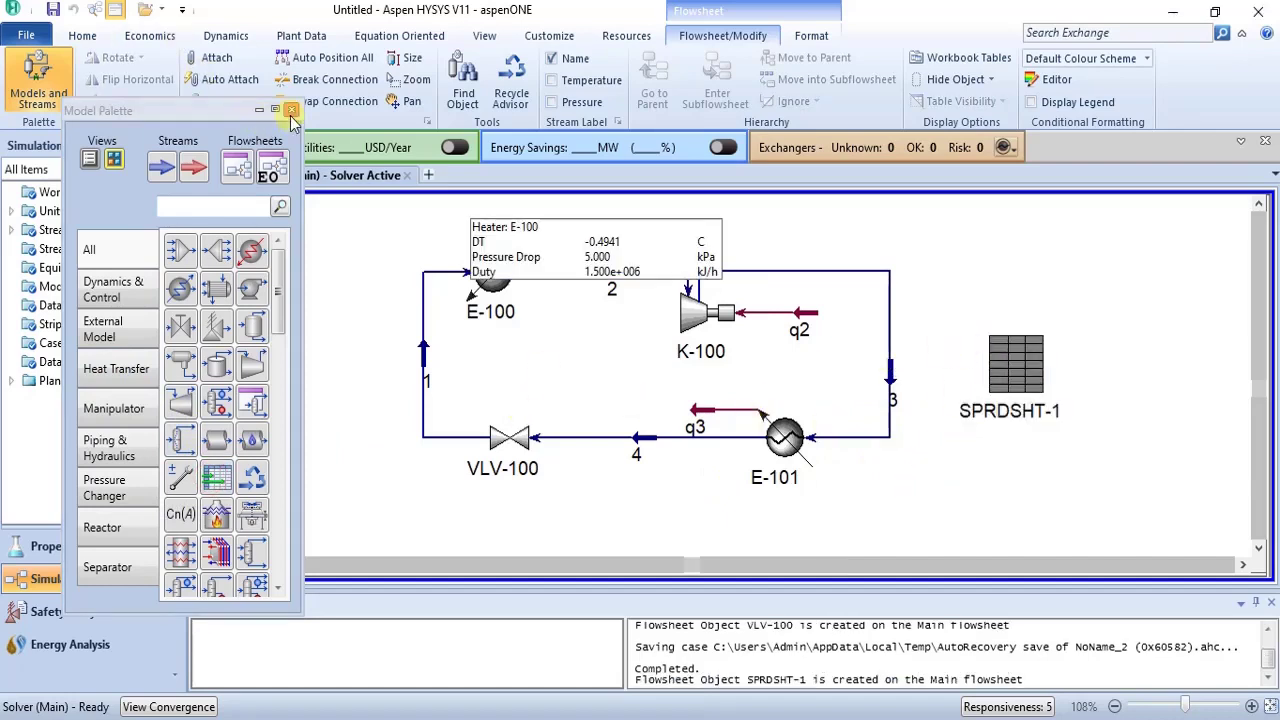
pyautogui.click(291, 109)
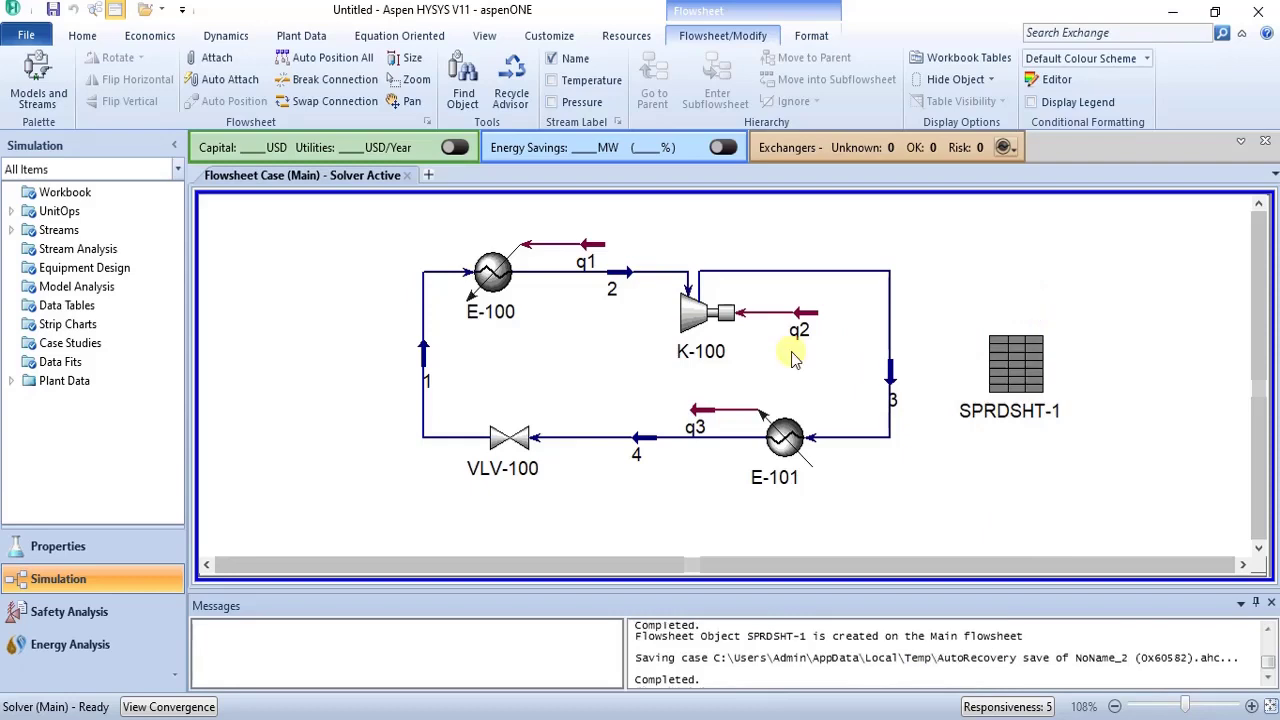
# Open the new spreadsheet's cell grid and enter the labels EVAPORATOR DUTY in A1 and COMPRESSOR POWER in A2
pyautogui.doubleClick(1024, 370)
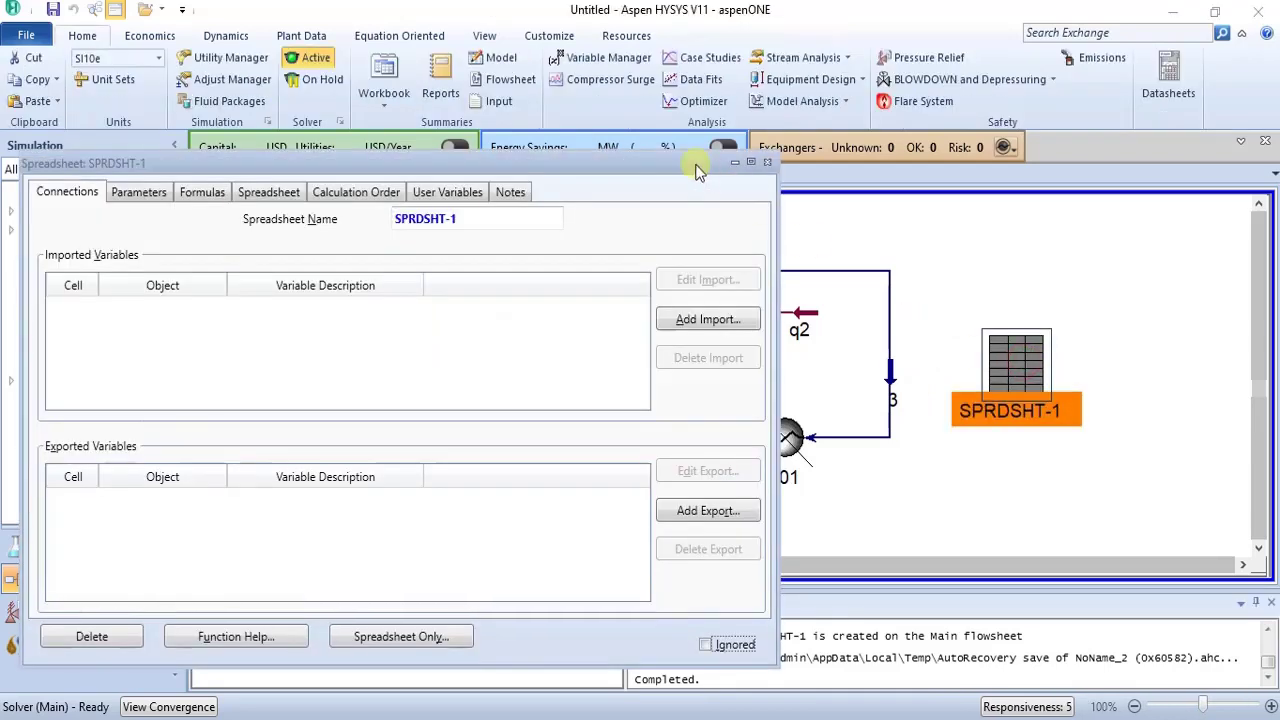
pyautogui.moveTo(650, 165); pyautogui.dragTo(769, 106)
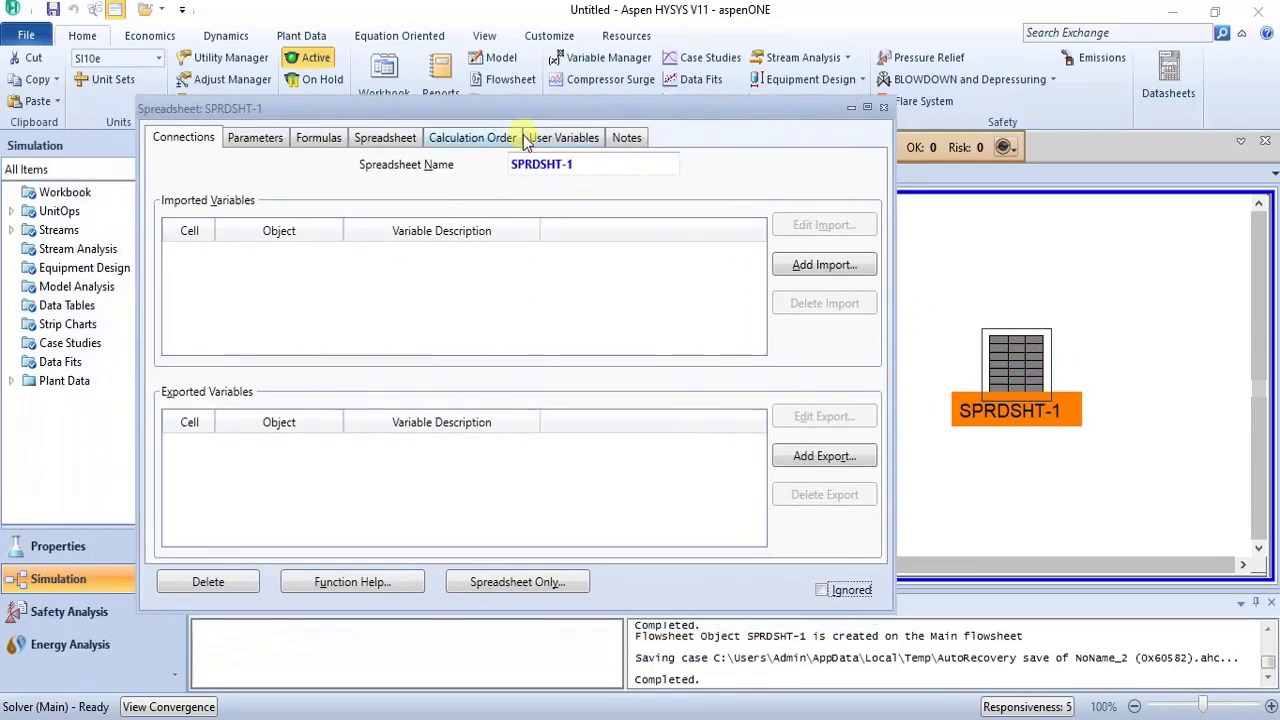
pyautogui.click(362, 142)
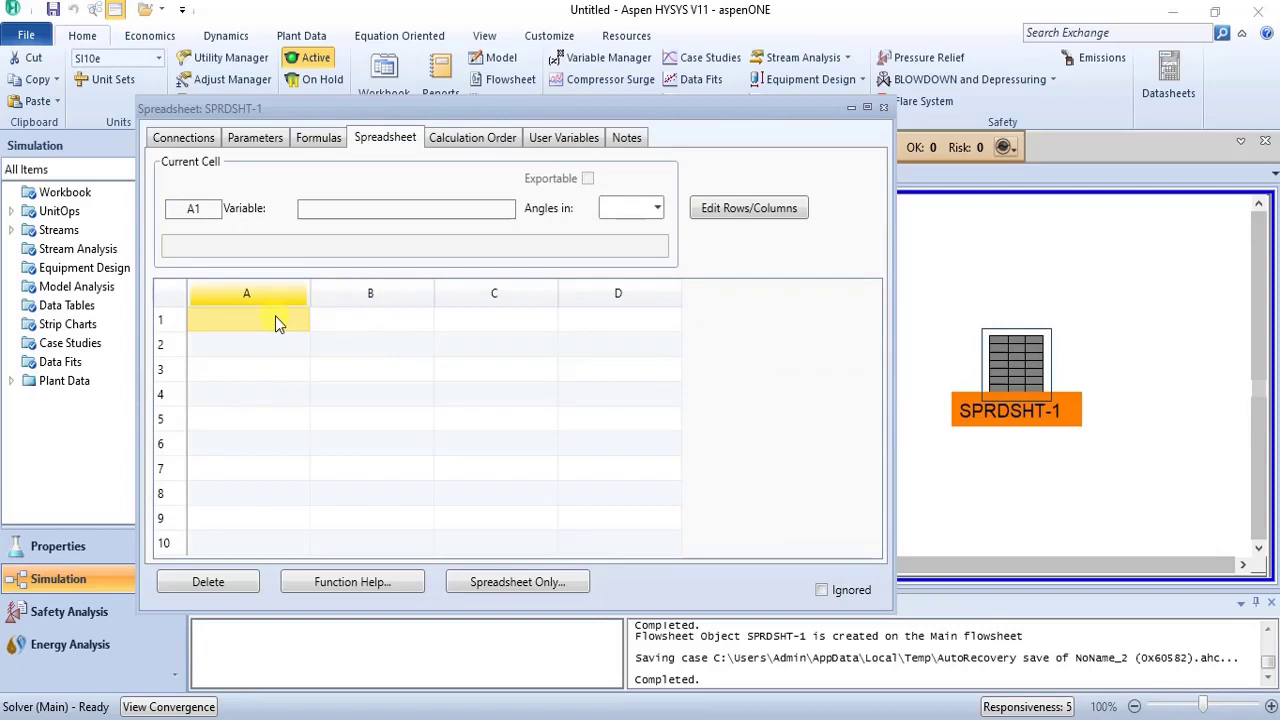
pyautogui.write('EV')
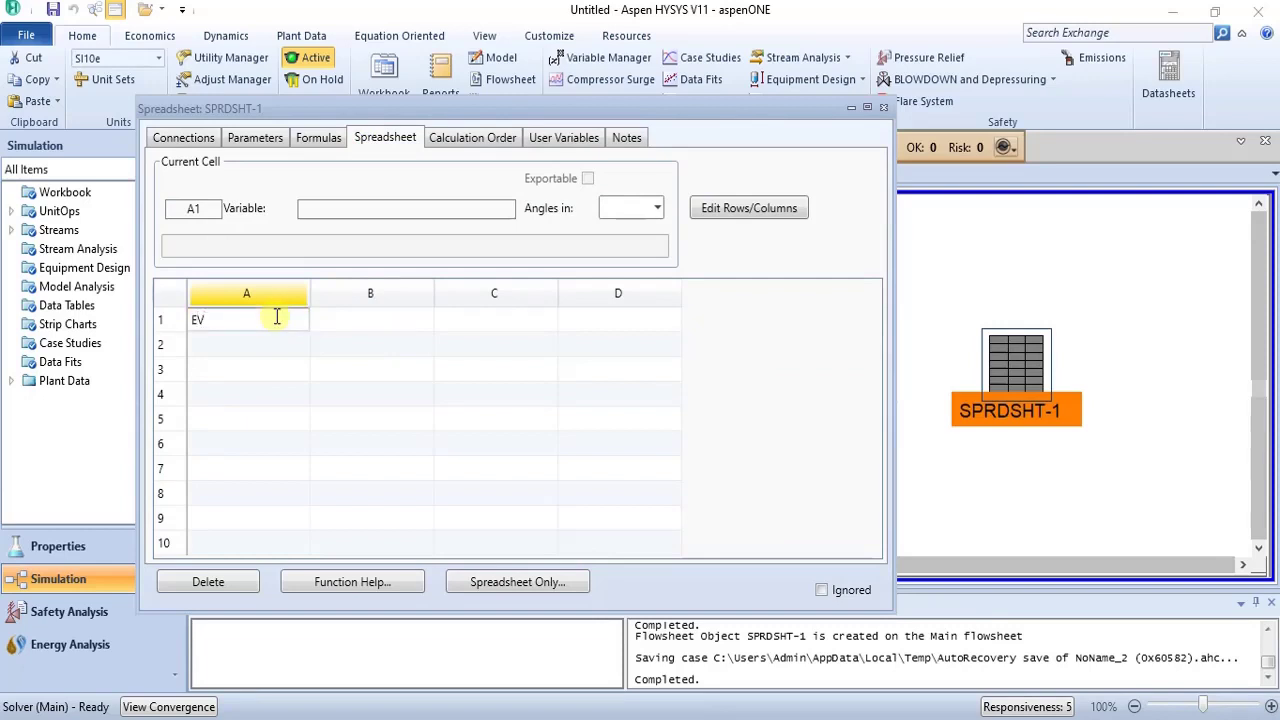
pyautogui.write('APORATOR DUTY')
pyautogui.press('Return')
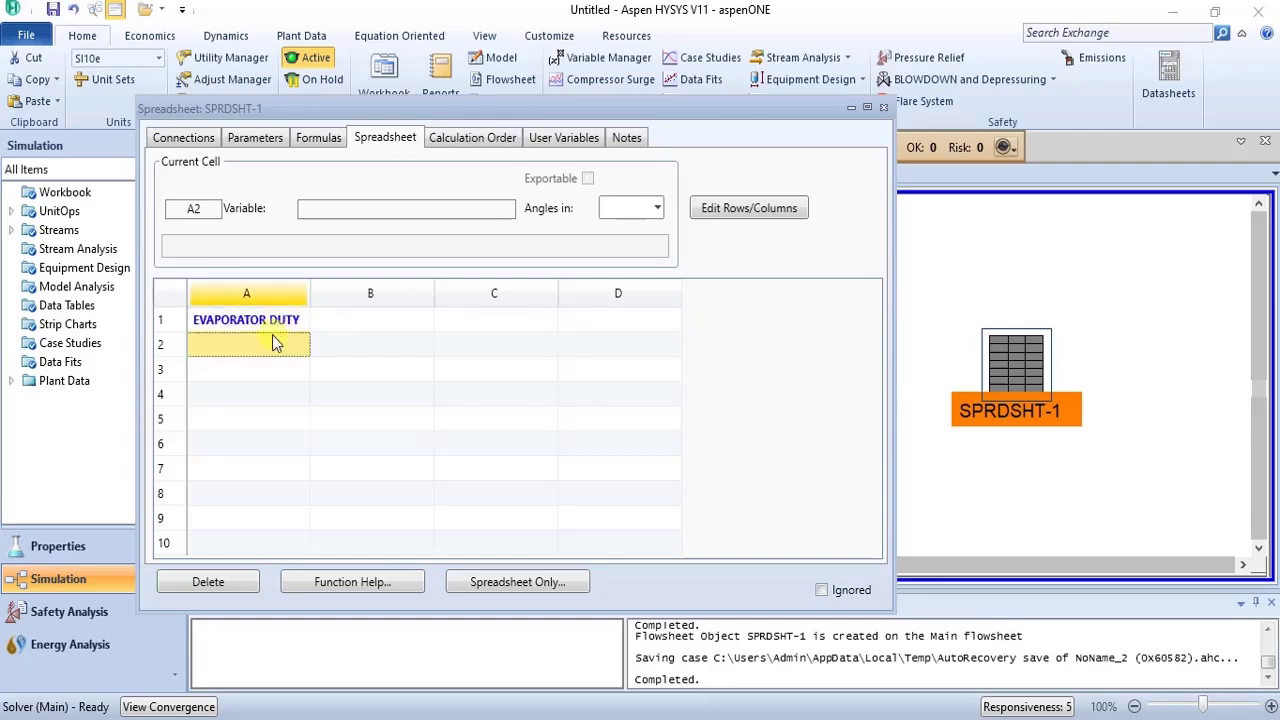
pyautogui.write('COM')
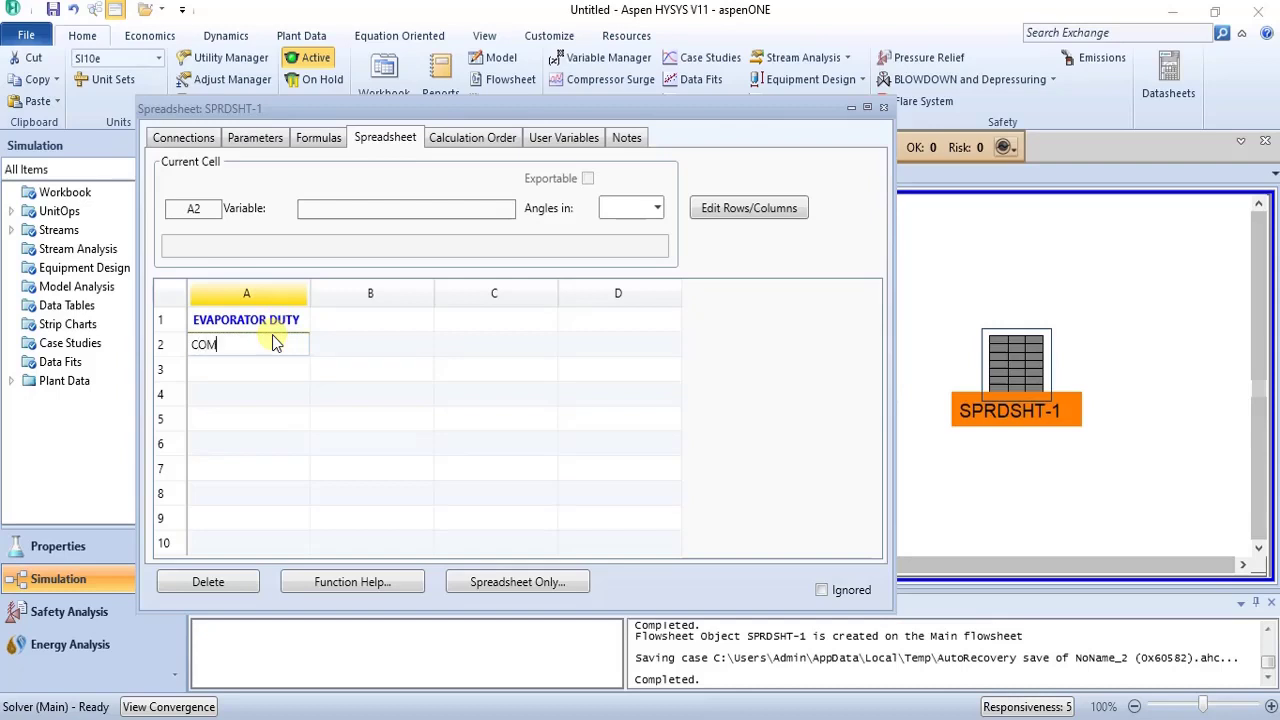
pyautogui.write('PRESSOR POWER')
pyautogui.press('Return')
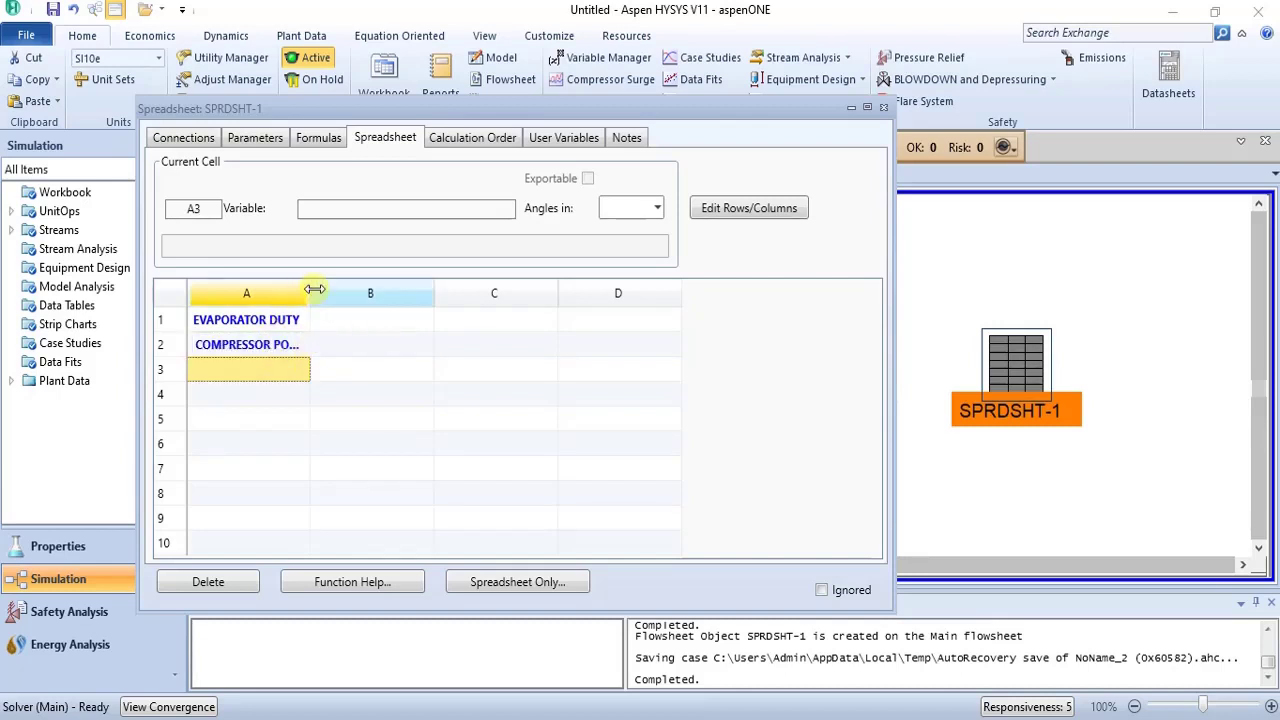
# Widen spreadsheet columns A and B, and enter the label COP in cell A3
pyautogui.doubleClick(309, 290)
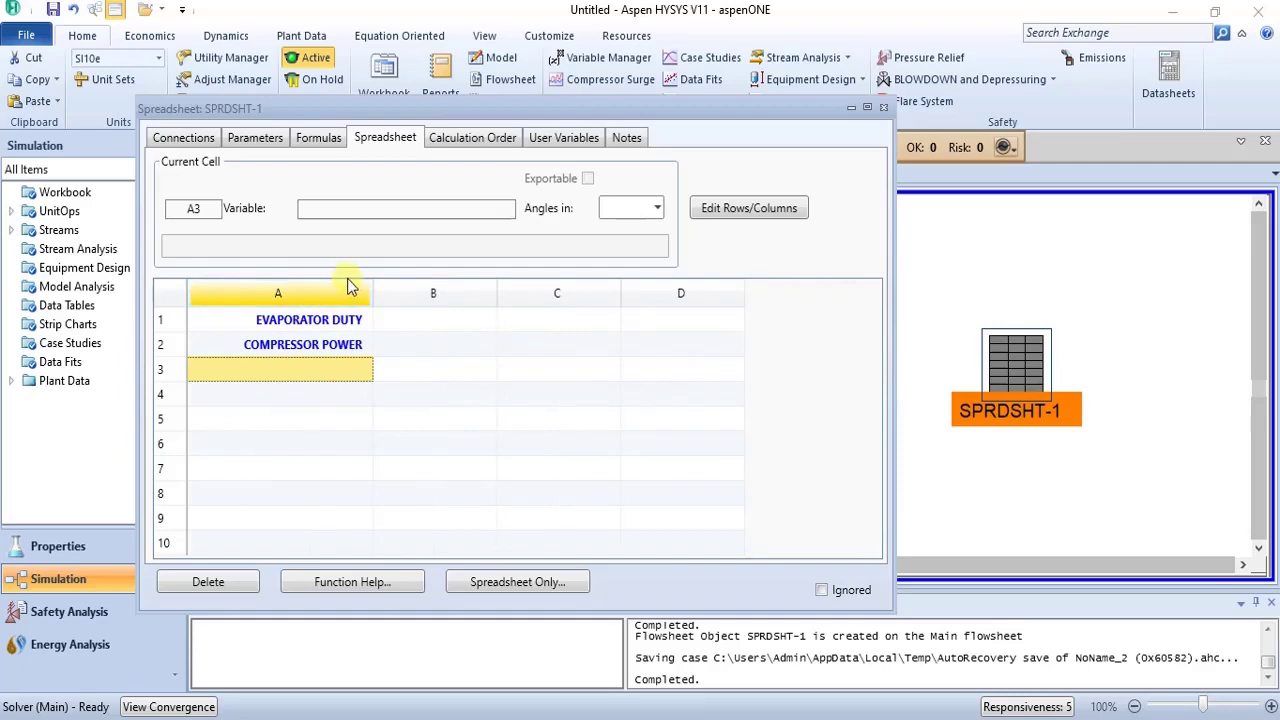
pyautogui.doubleClick(495, 295)
pyautogui.moveTo(541, 301); pyautogui.dragTo(543, 301)
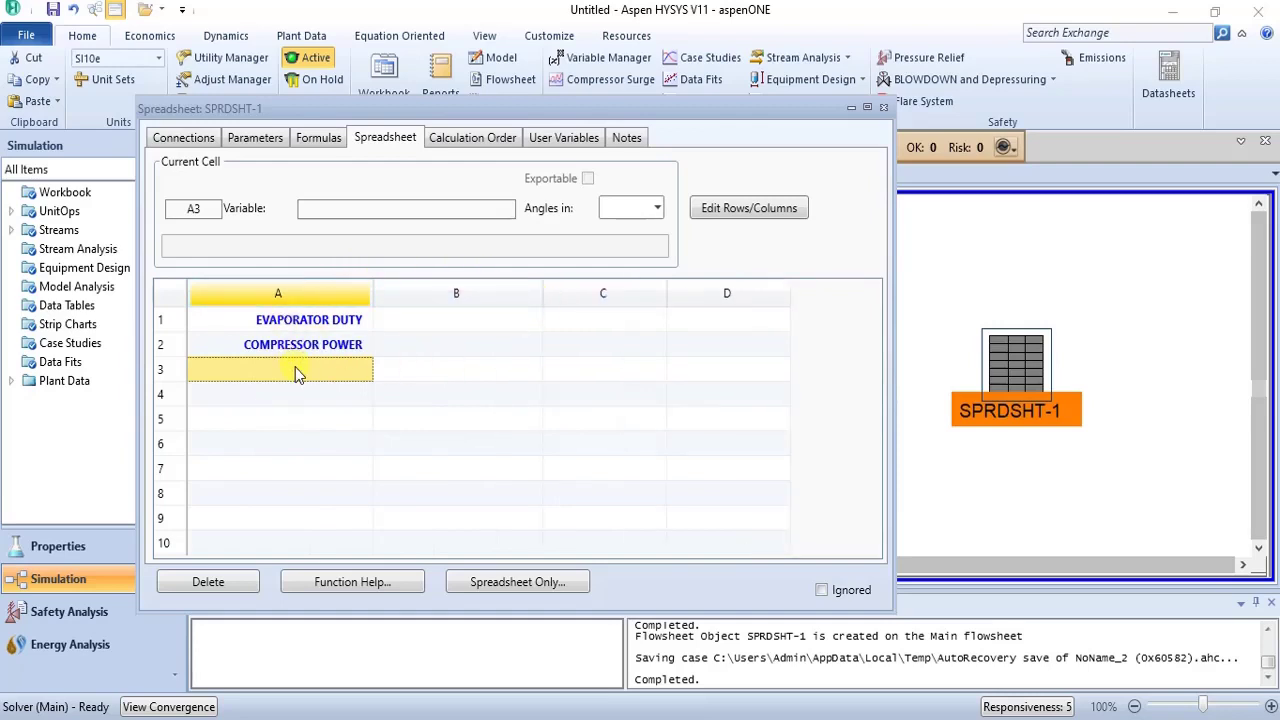
pyautogui.write('COP')
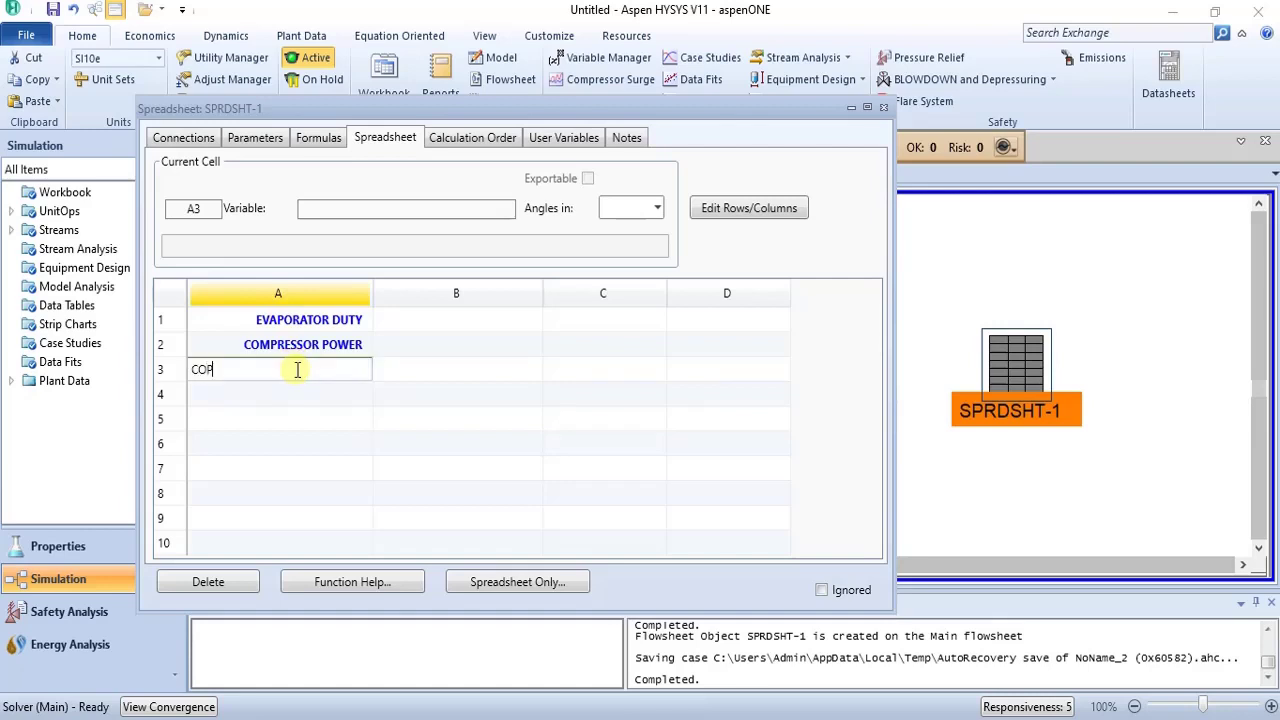
pyautogui.press('Return')
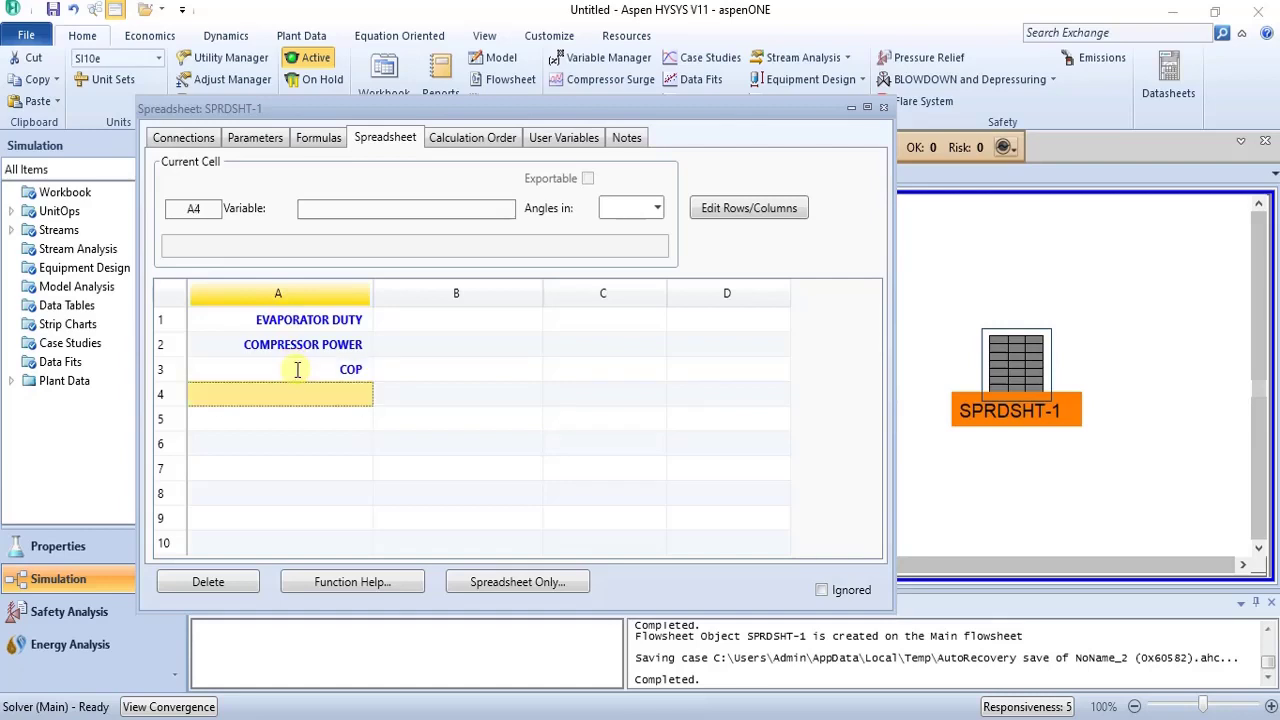
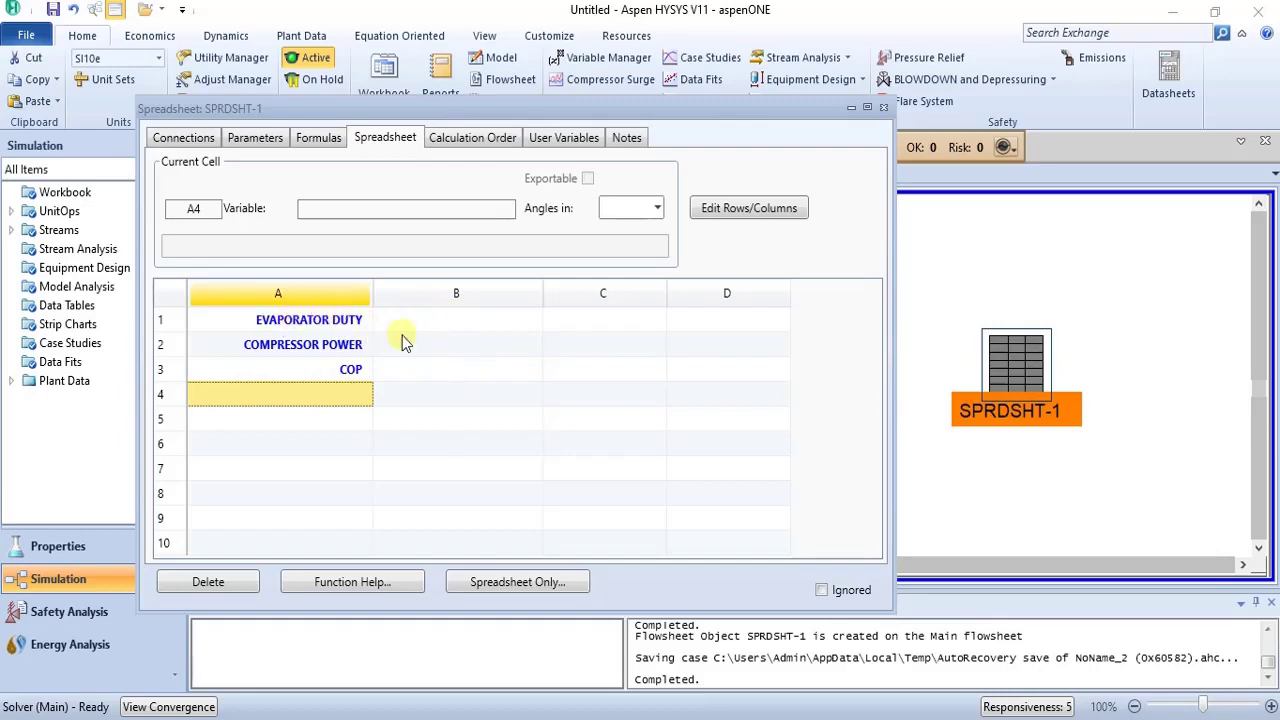
# Import the Duty variable of heater E-100 into spreadsheet cell B1
pyautogui.rightClick(423, 325)
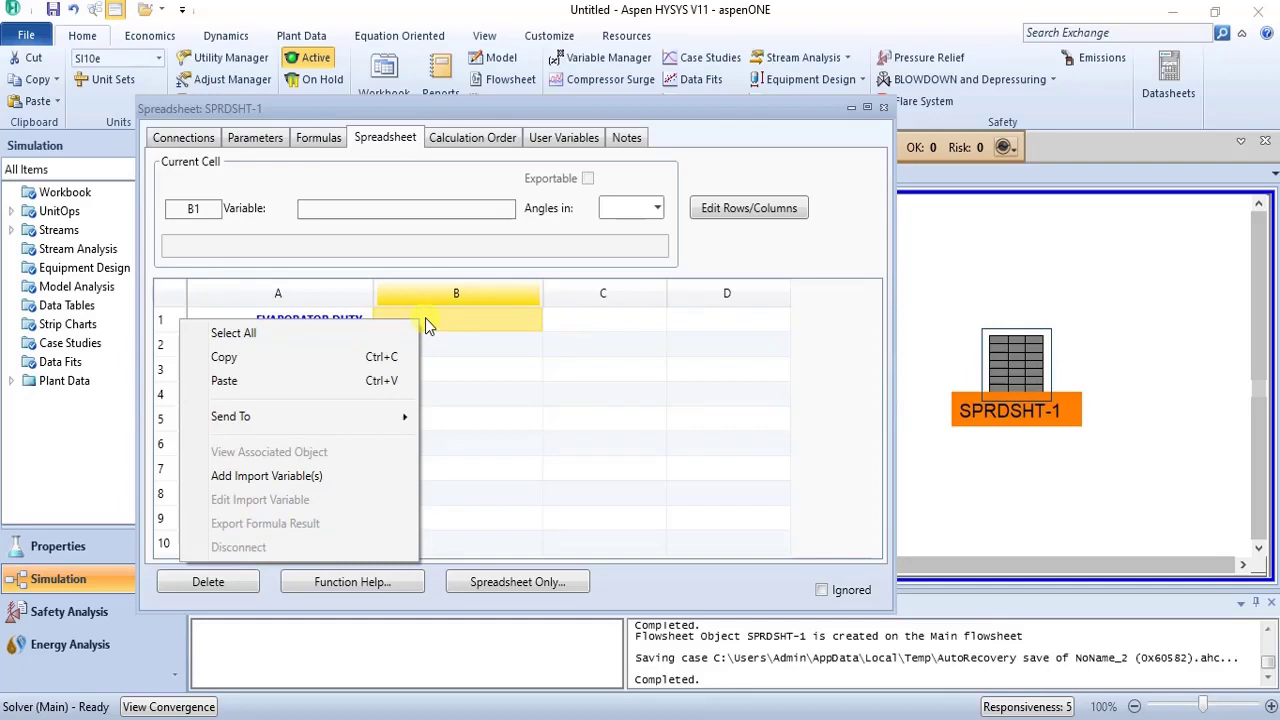
pyautogui.click(339, 473)
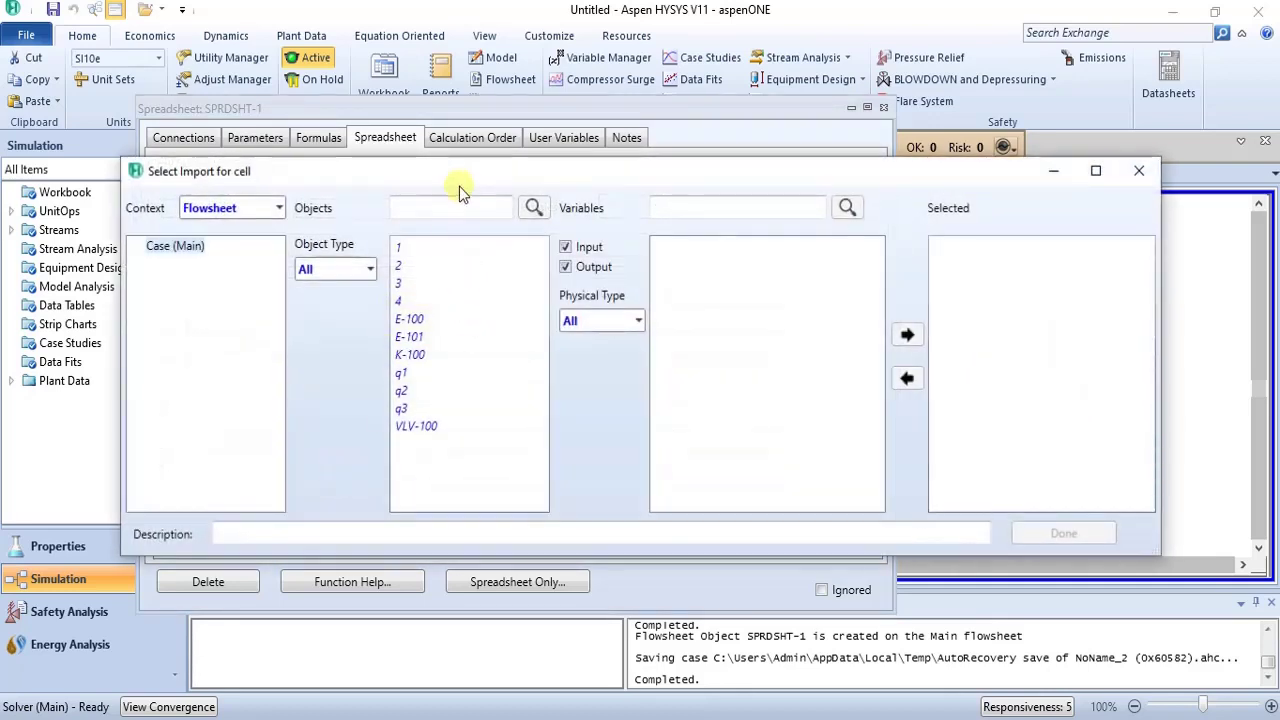
pyautogui.moveTo(458, 181); pyautogui.dragTo(406, 202)
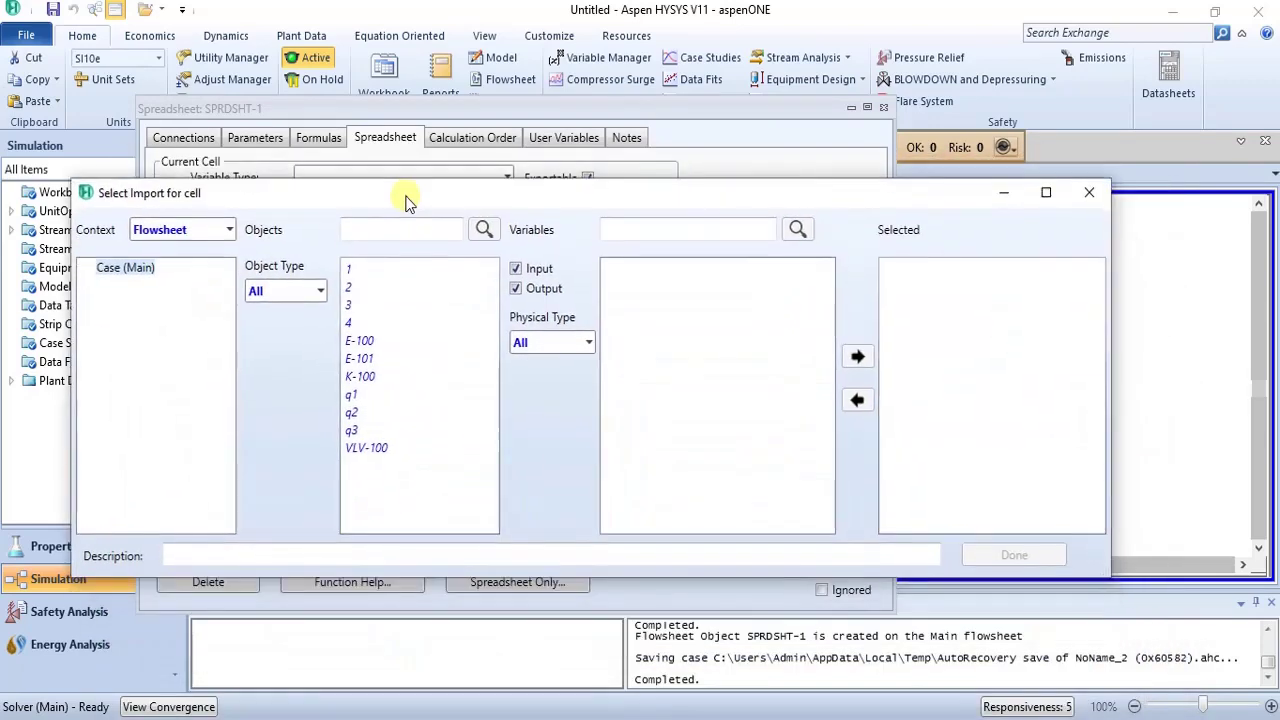
pyautogui.click(358, 340)
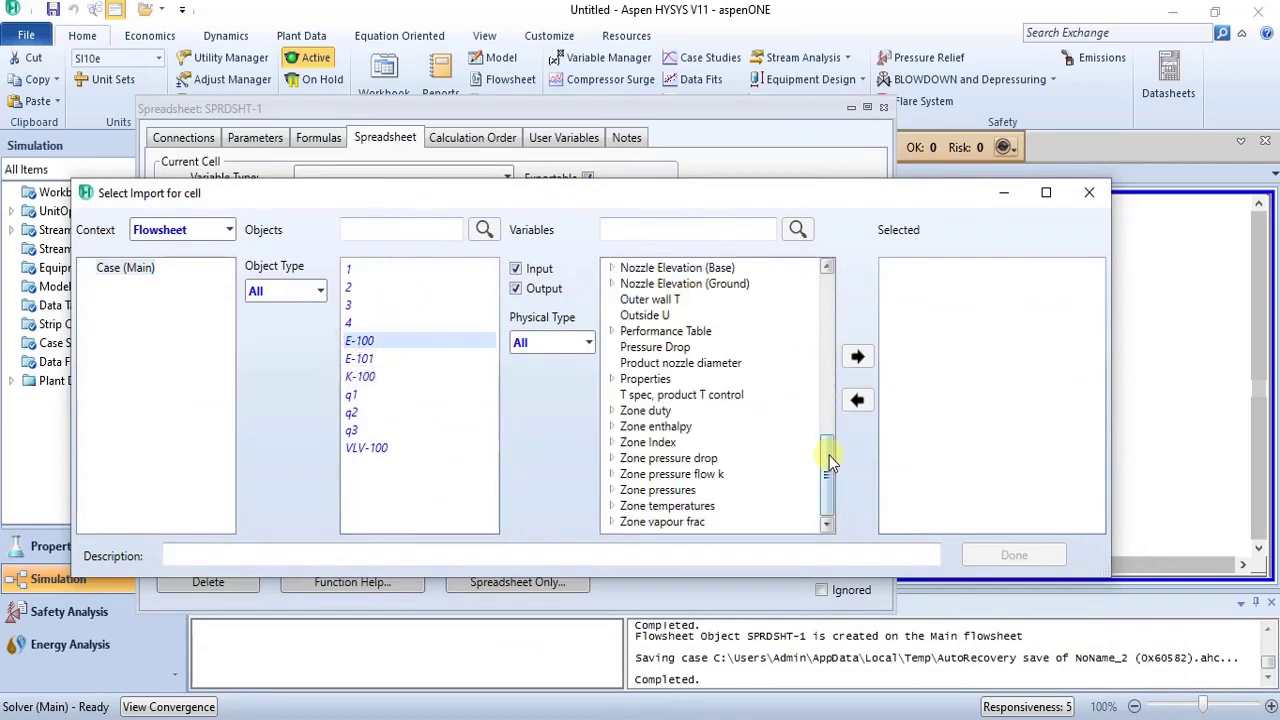
pyautogui.moveTo(828, 455); pyautogui.dragTo(826, 282)
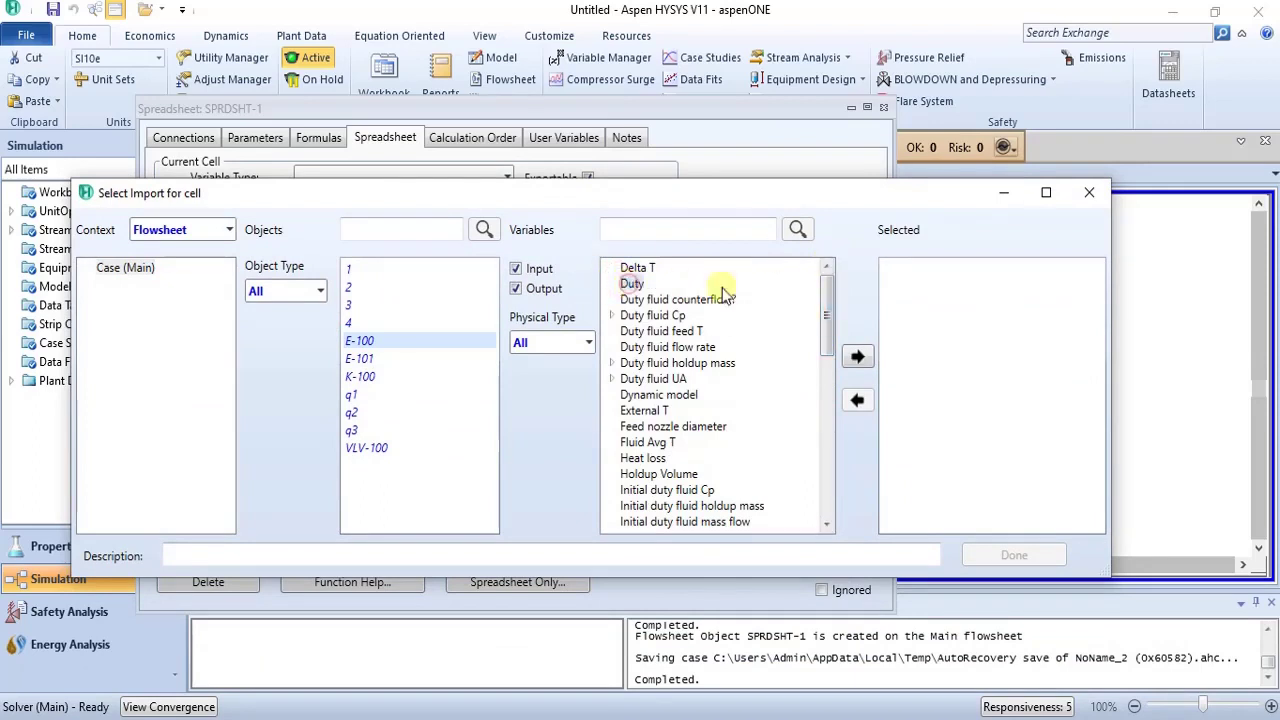
pyautogui.click(870, 362)
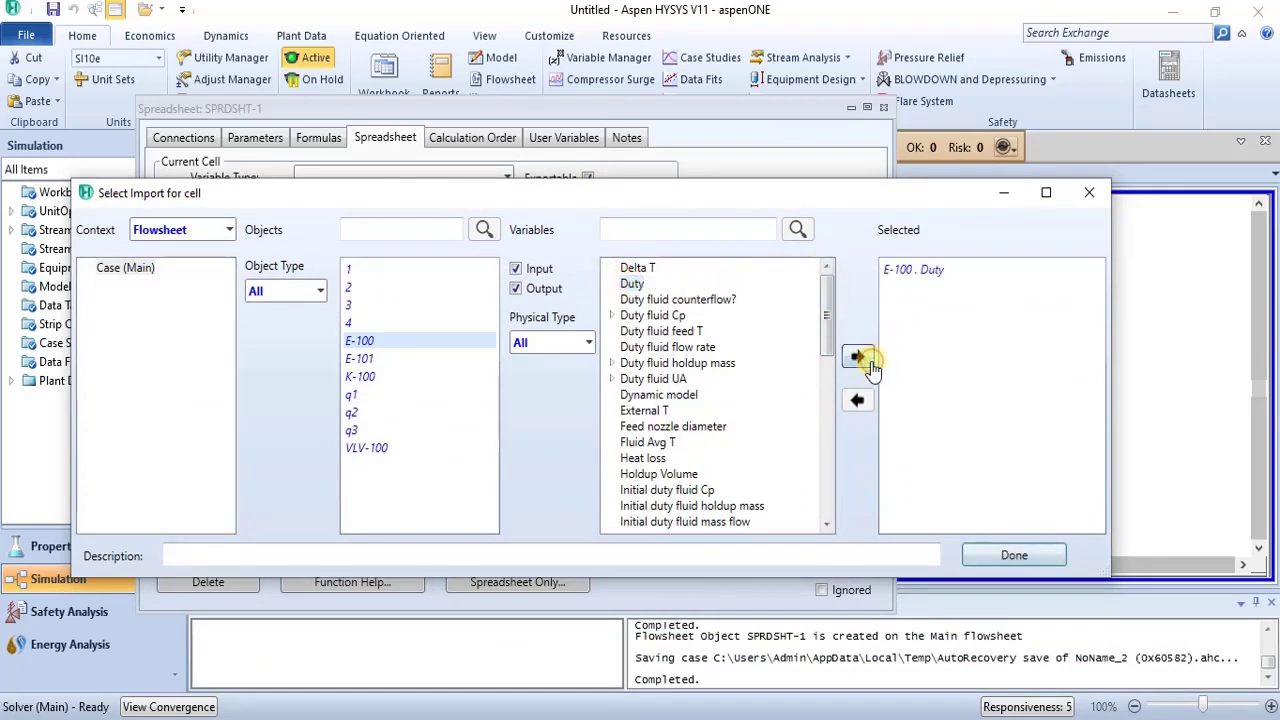
pyautogui.click(1016, 560)
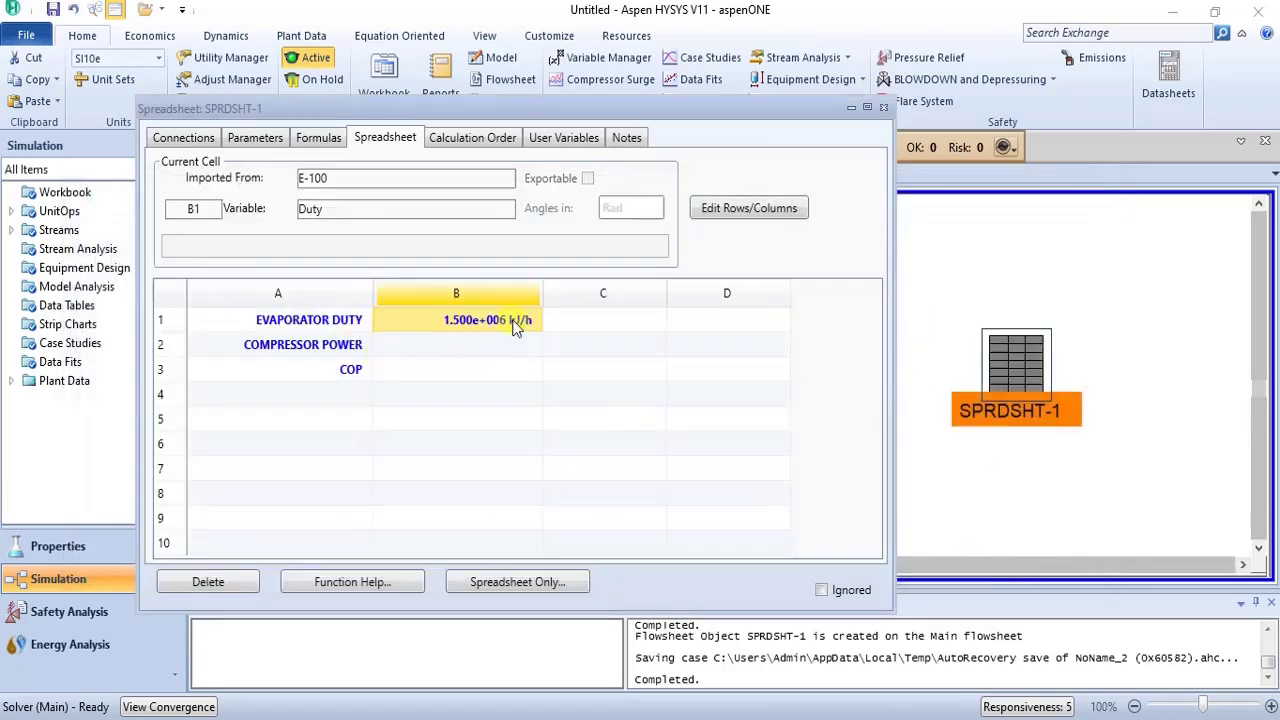
# Import the Power variable of compressor K-100 into spreadsheet cell B2
pyautogui.rightClick(415, 346)
pyautogui.click(340, 505)
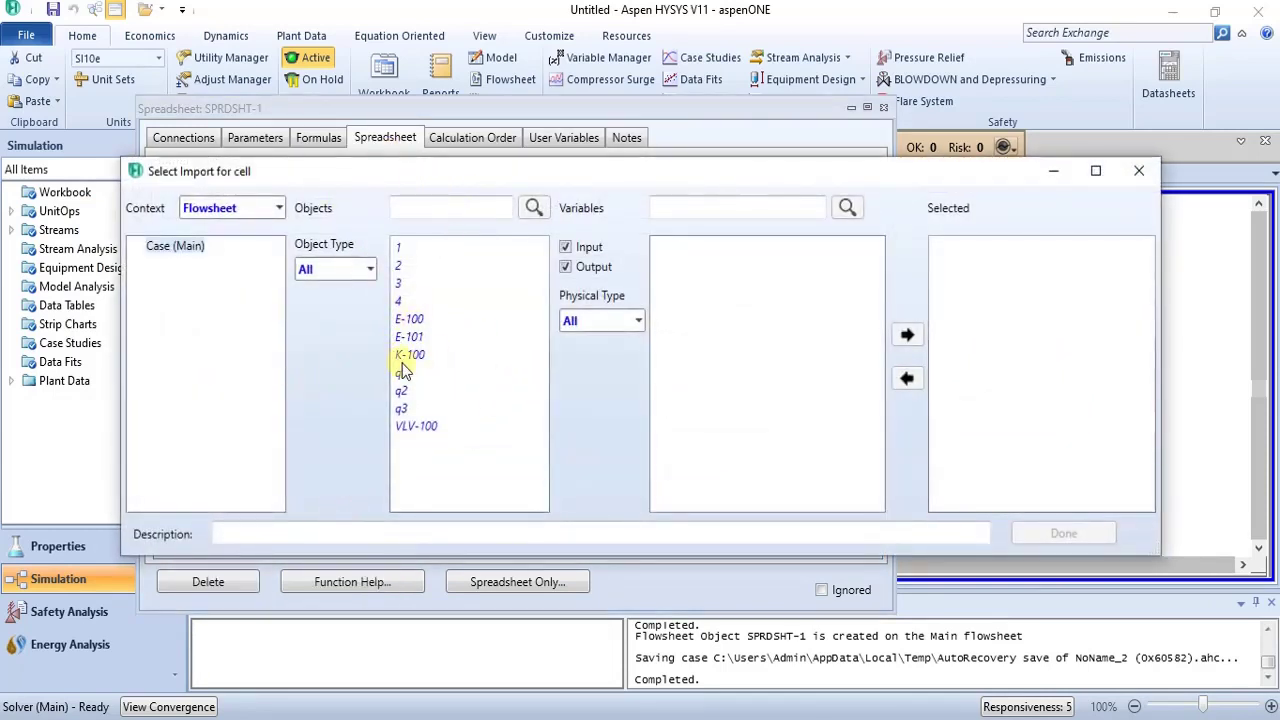
pyautogui.click(410, 356)
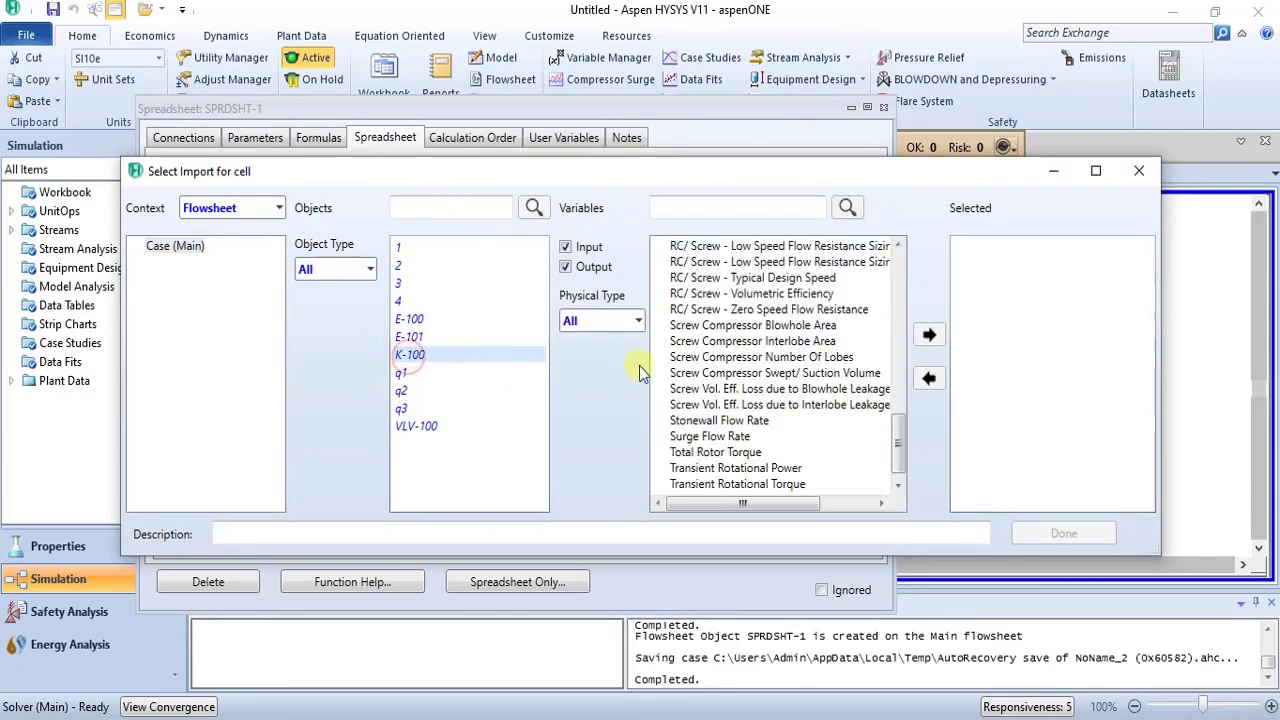
pyautogui.moveTo(898, 445); pyautogui.dragTo(900, 362)
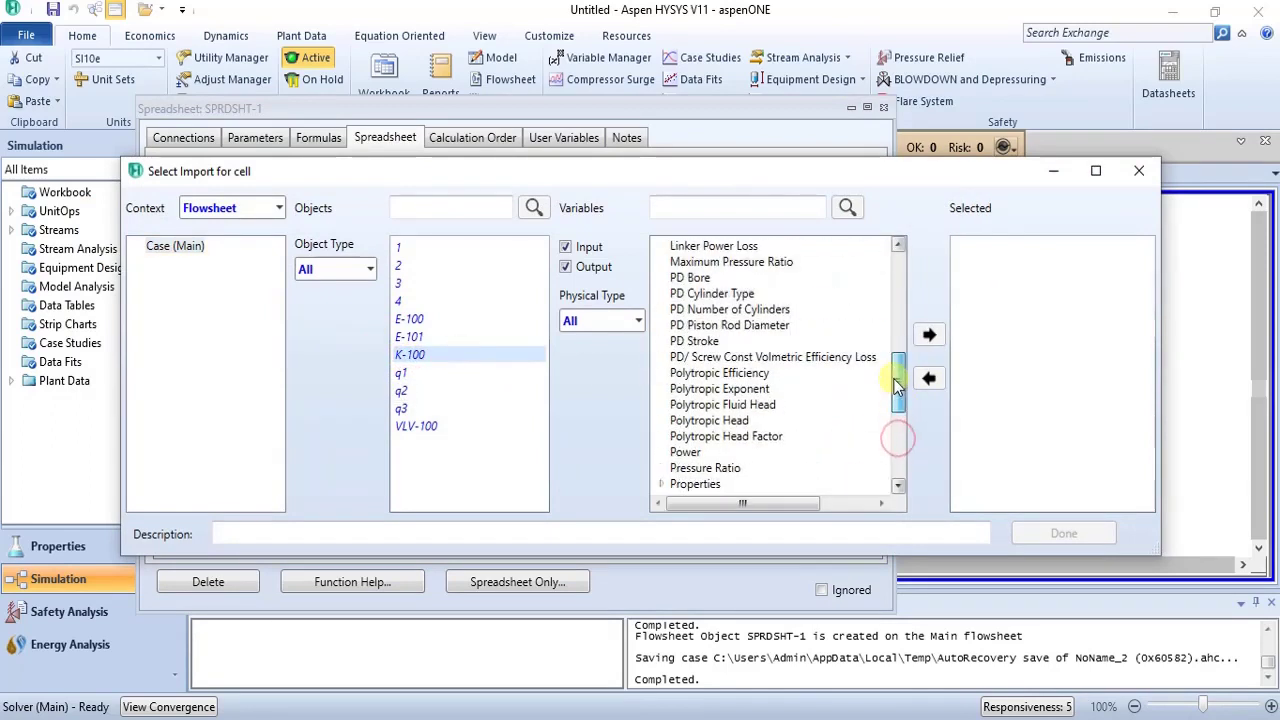
pyautogui.click(682, 454)
pyautogui.click(933, 336)
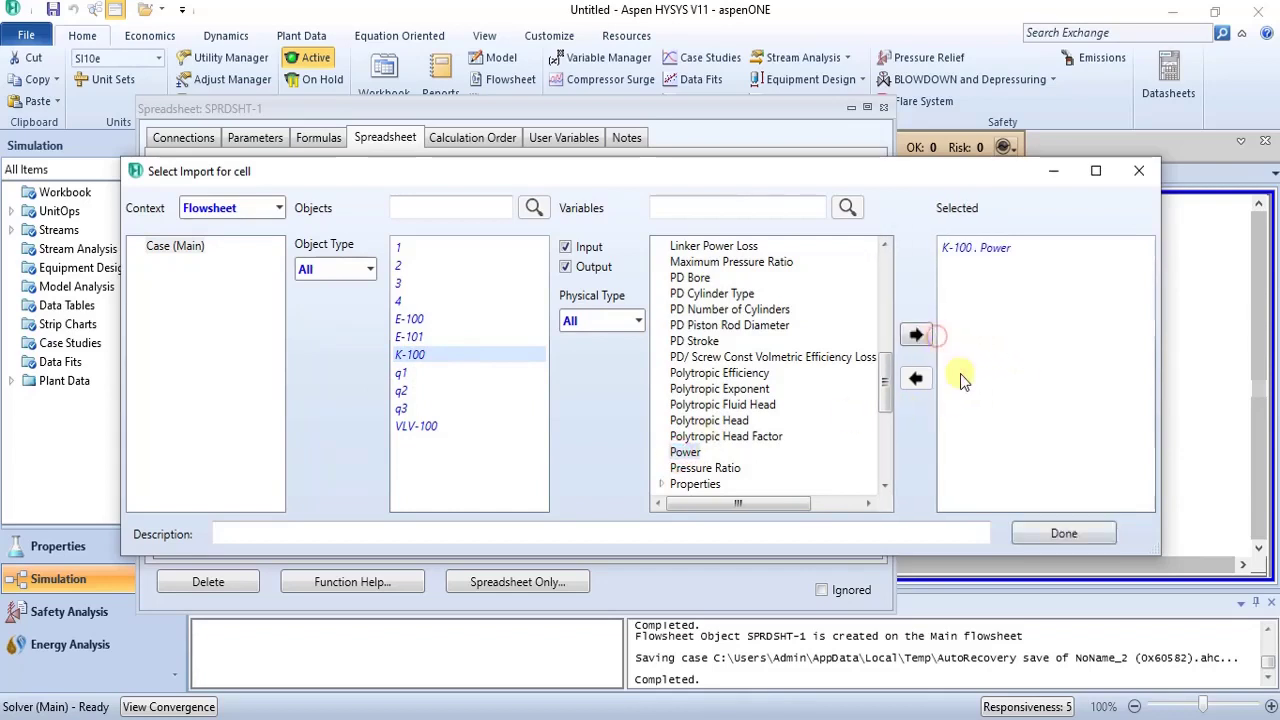
pyautogui.click(1064, 533)
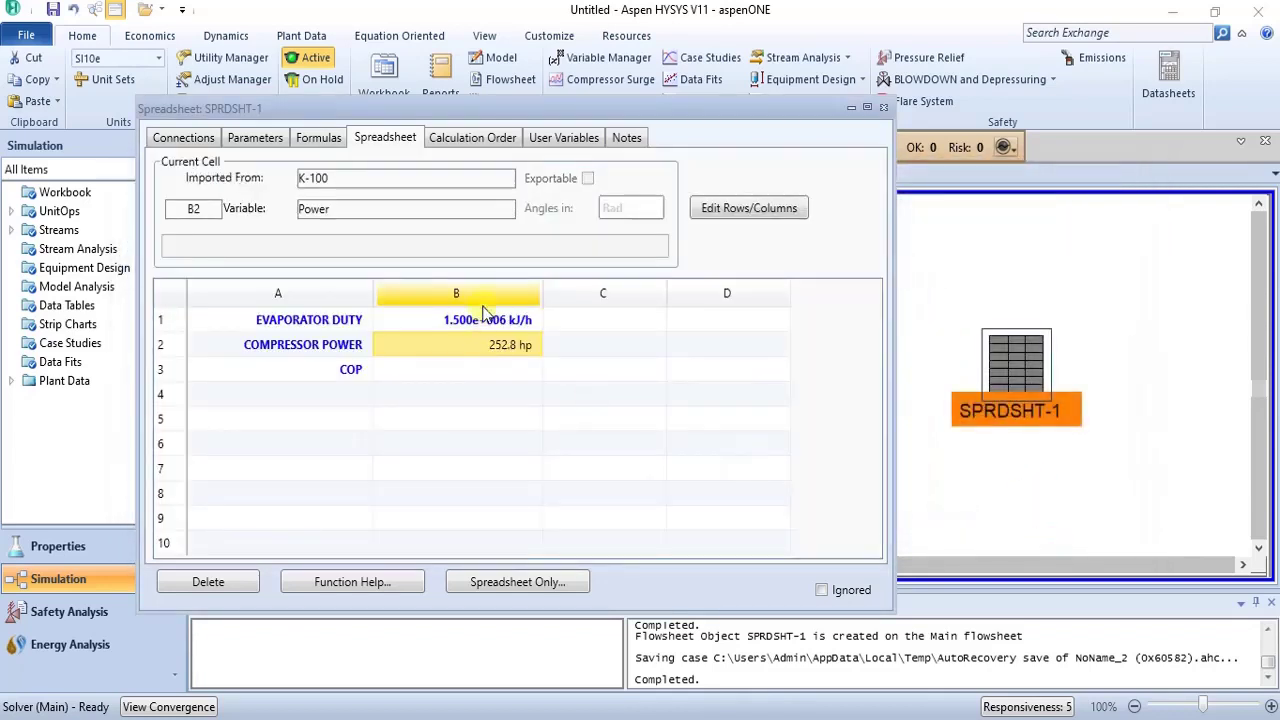
# Enter the formula =B1/B2 in cell B3 to calculate the COP
pyautogui.click(448, 372)
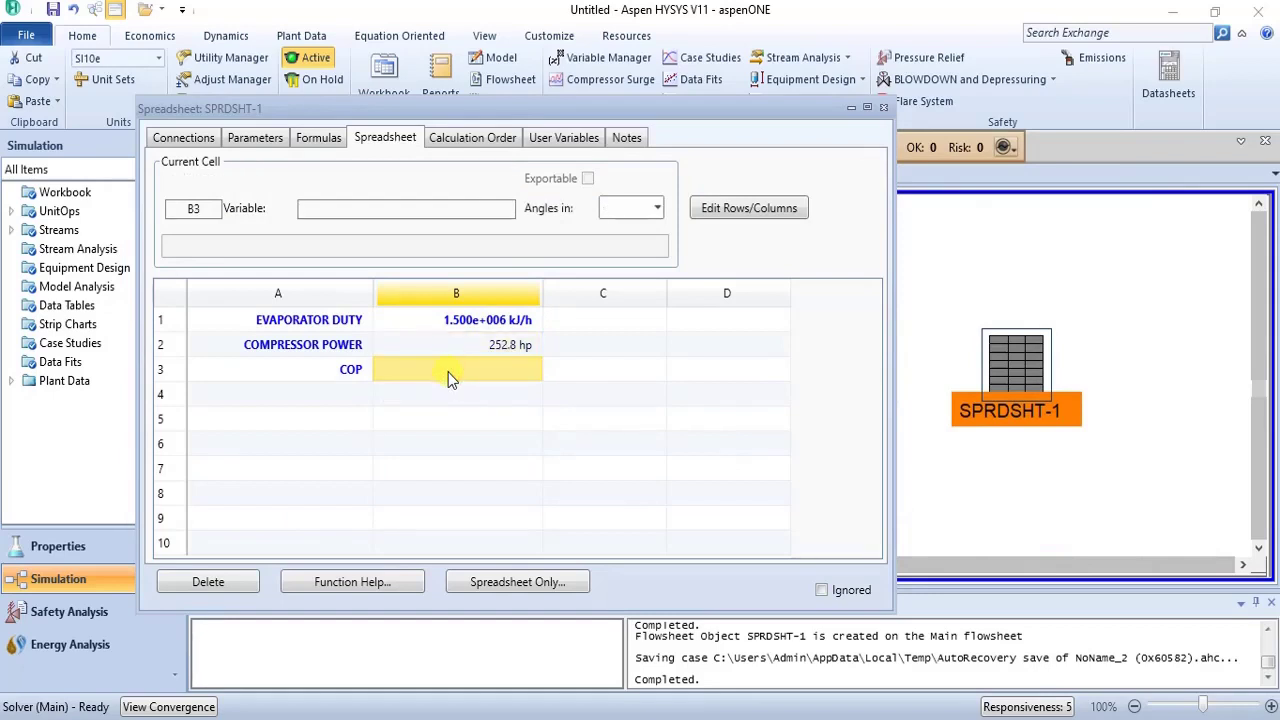
pyautogui.write('=')
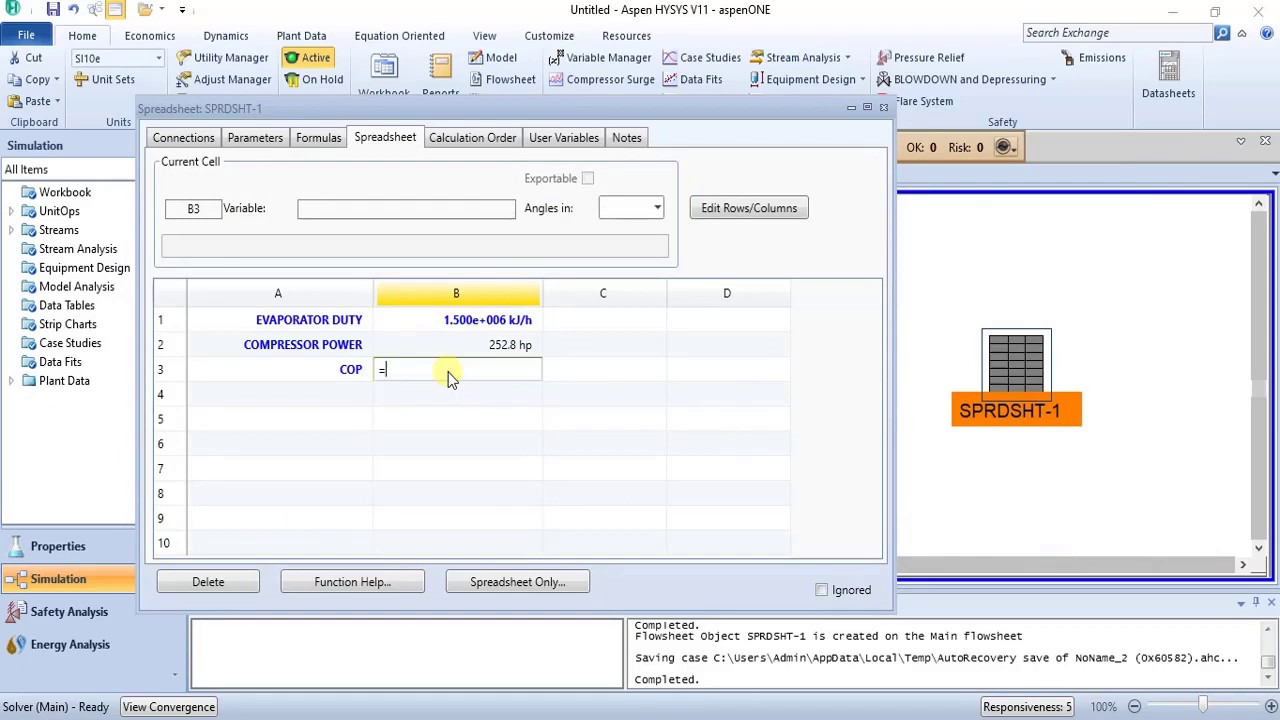
pyautogui.write('B1/B2')
pyautogui.press('Return')
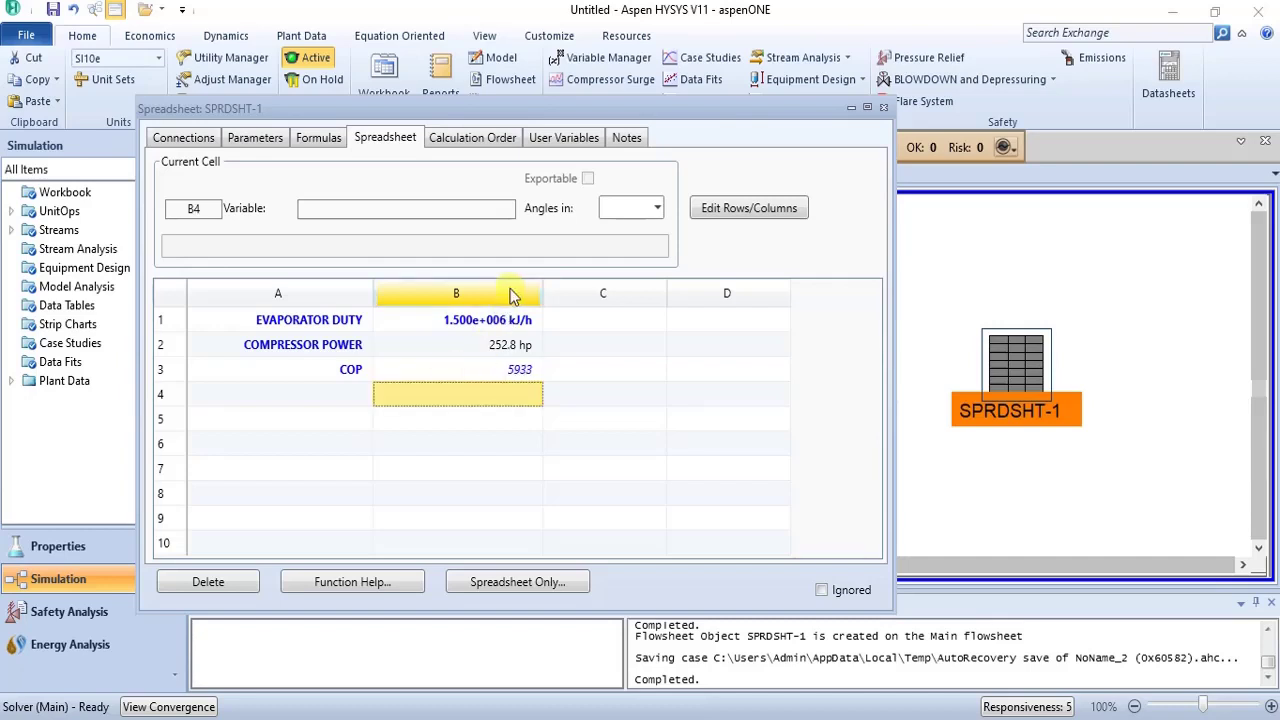
# Change the K-100 variable imported into cell B2 to Duty, and close the spreadsheet
pyautogui.click(516, 348)
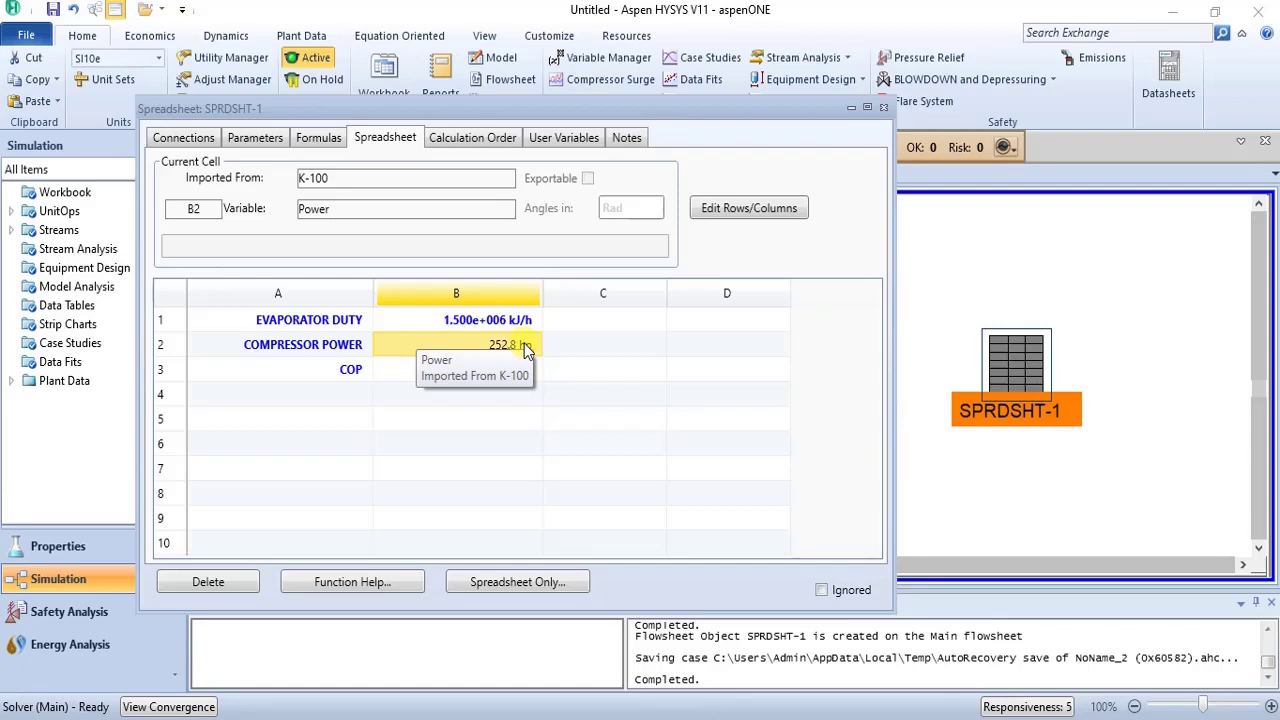
pyautogui.doubleClick(518, 345)
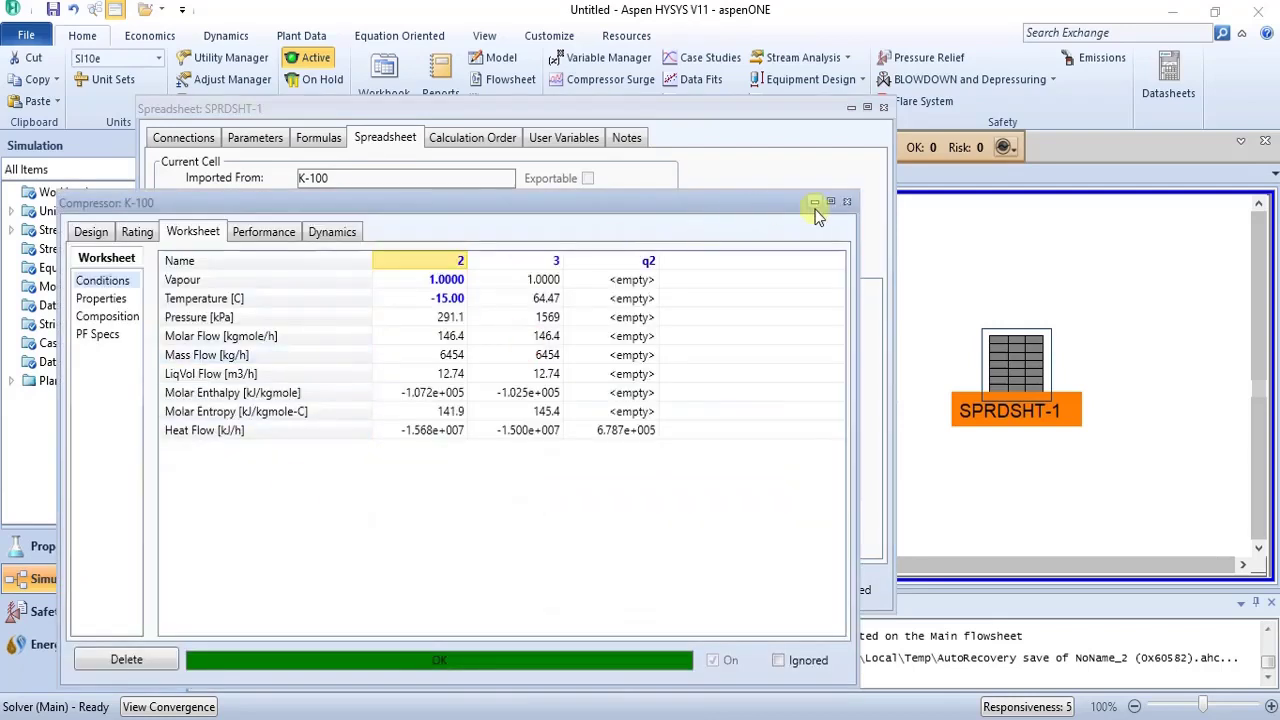
pyautogui.click(846, 202)
pyautogui.rightClick(491, 345)
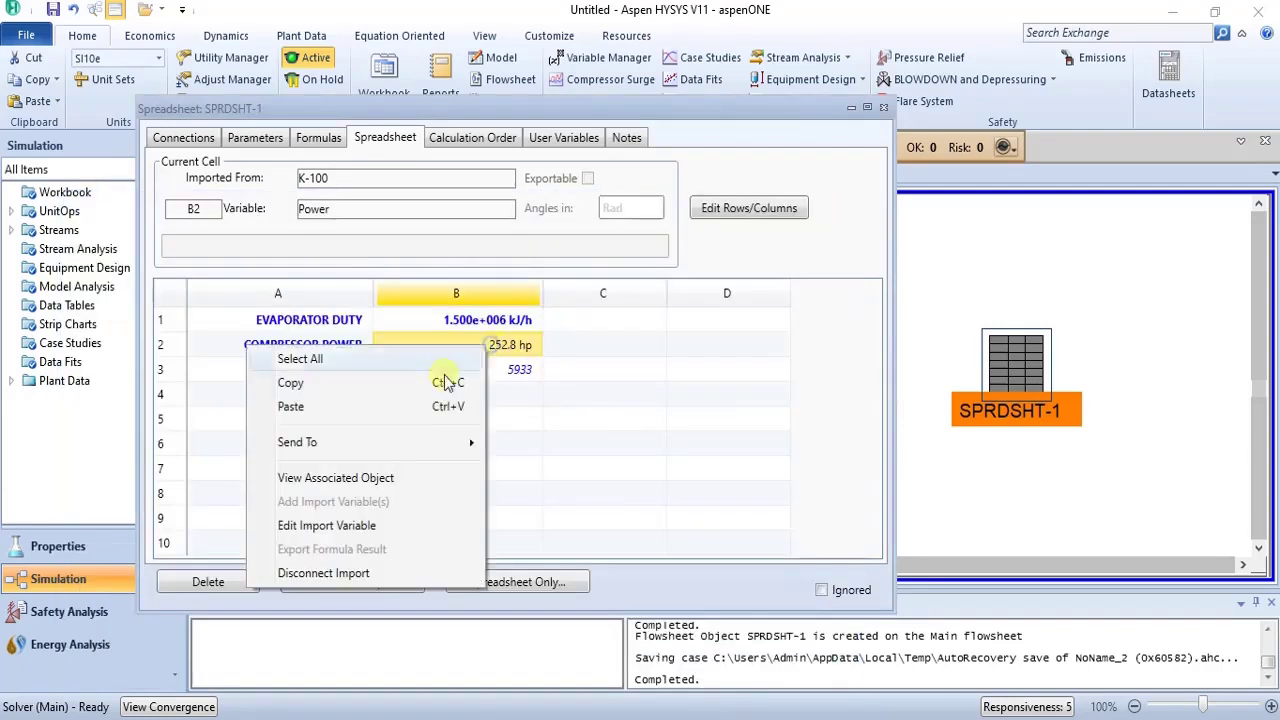
pyautogui.click(298, 530)
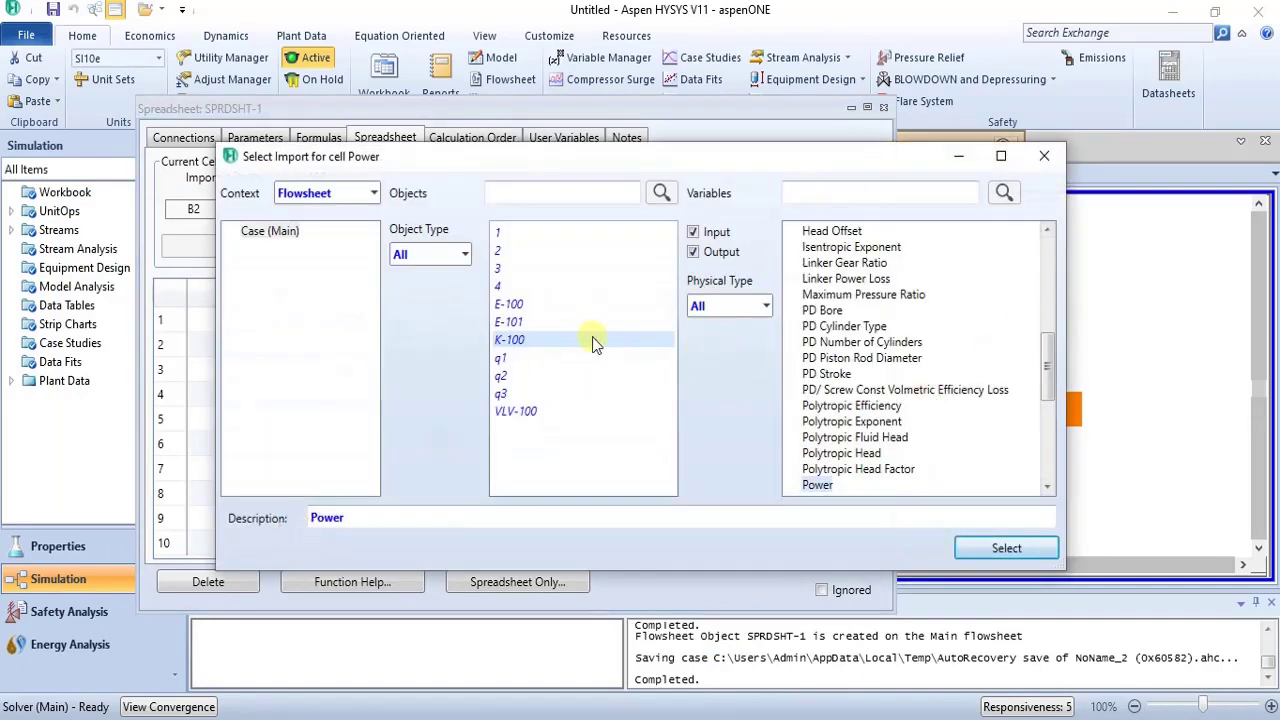
pyautogui.moveTo(1045, 344); pyautogui.dragTo(1037, 243)
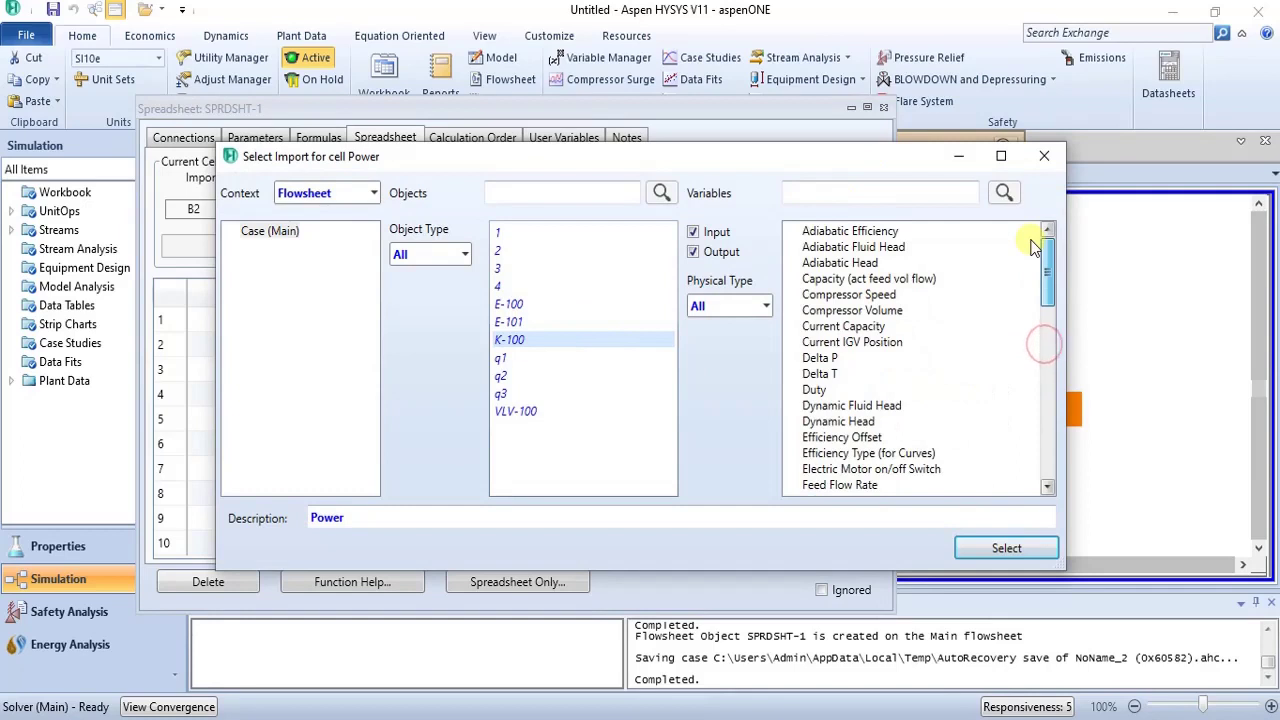
pyautogui.click(824, 390)
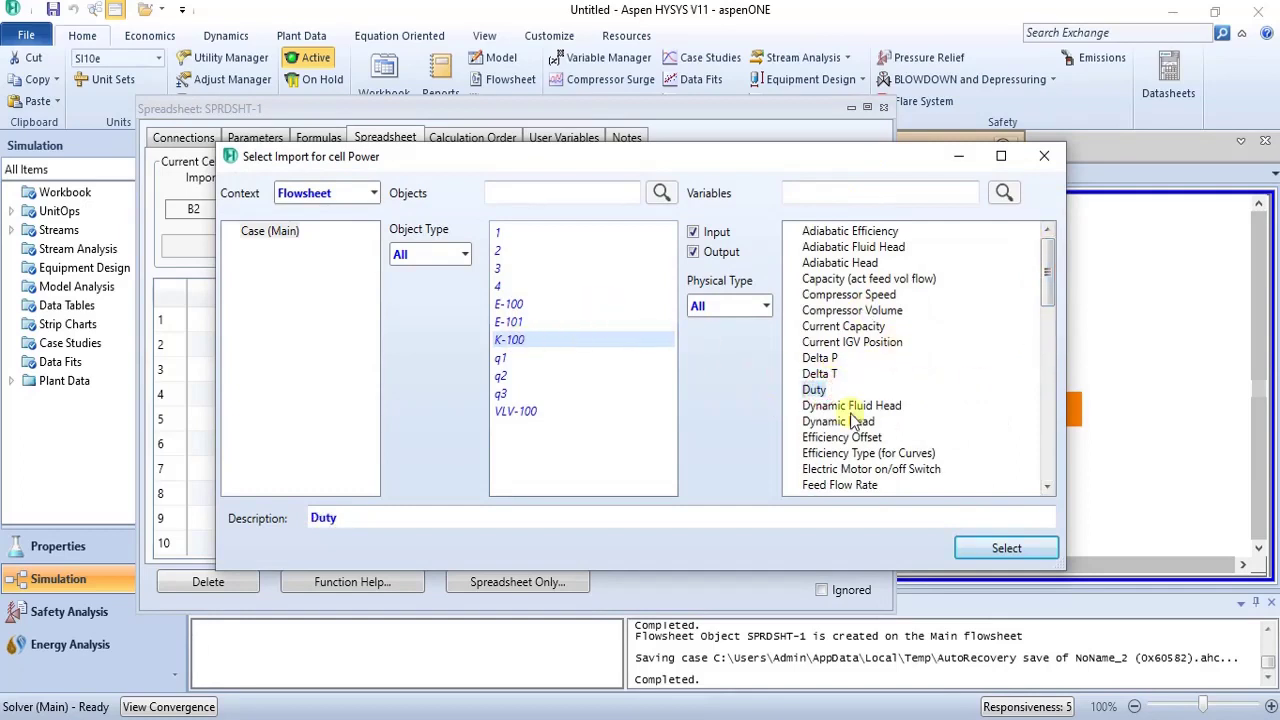
pyautogui.click(1006, 548)
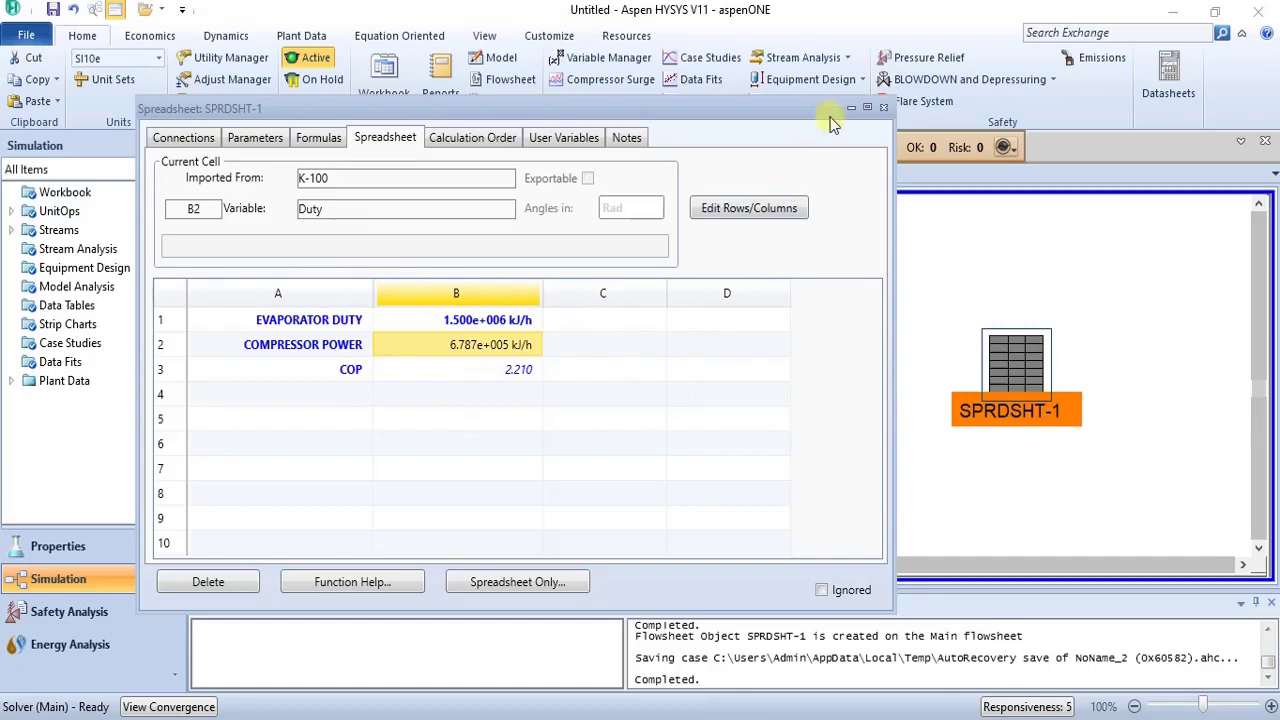
pyautogui.click(883, 107)
pyautogui.click(1032, 512)
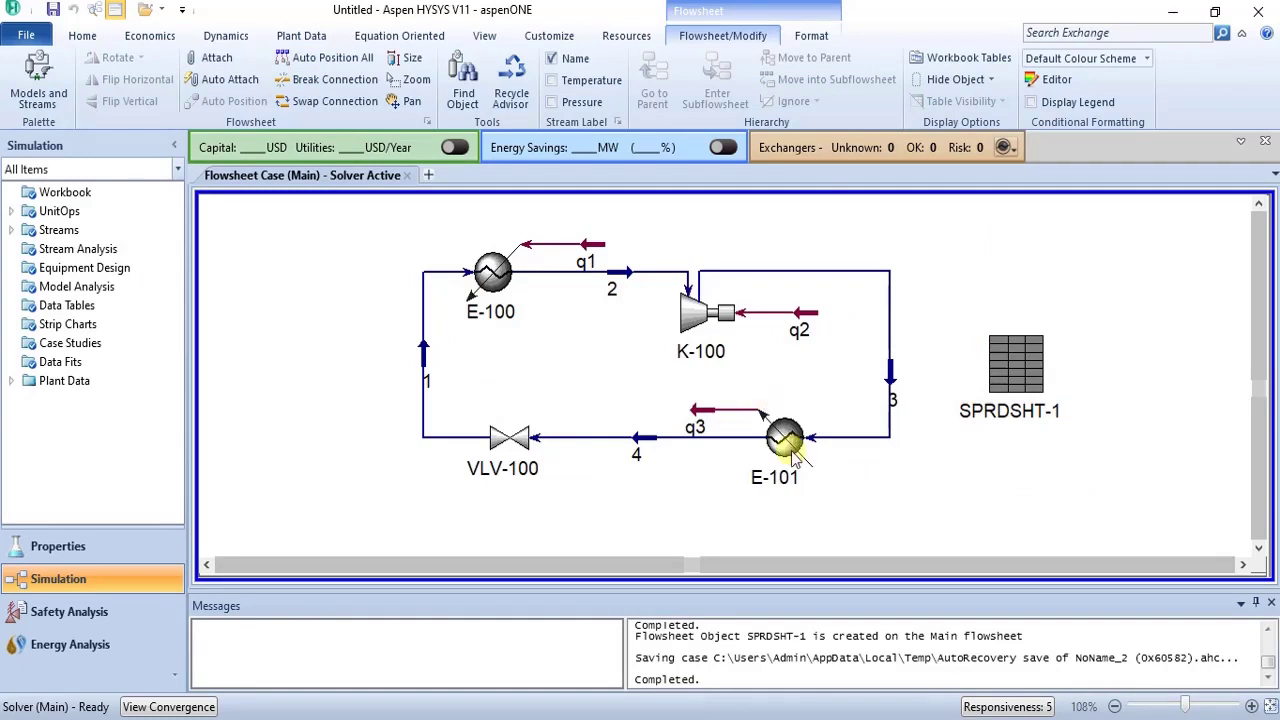
pyautogui.moveTo(797, 455)
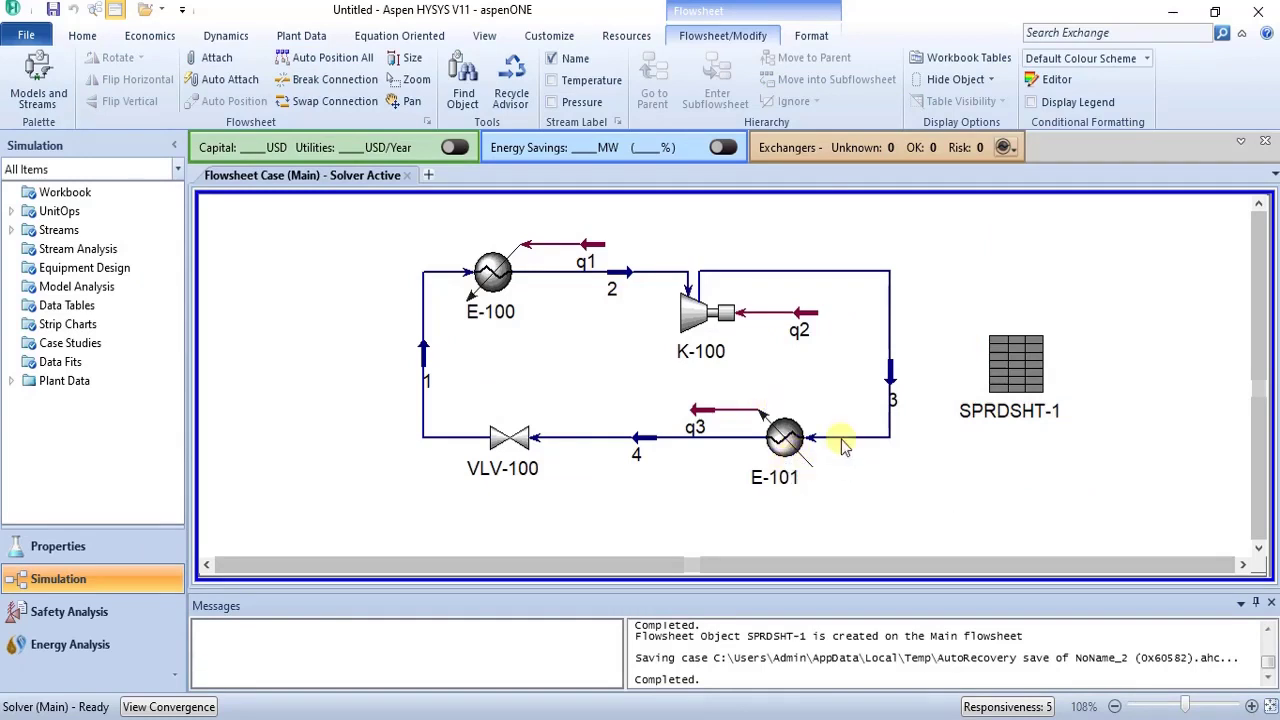